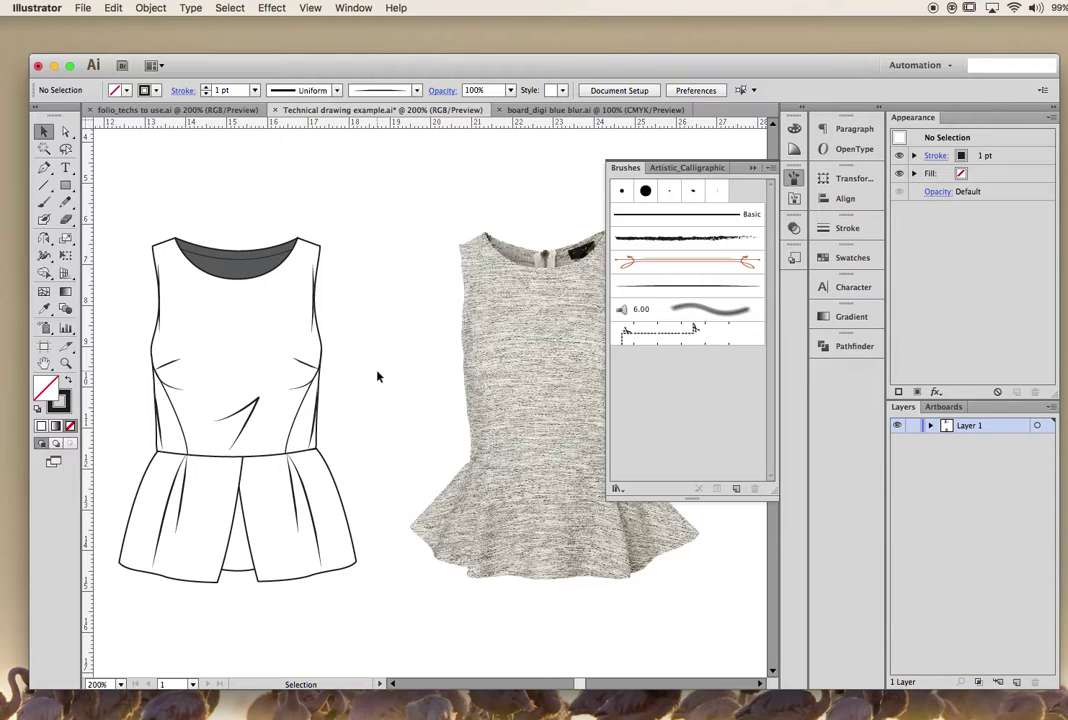
pyautogui.click(45, 169)
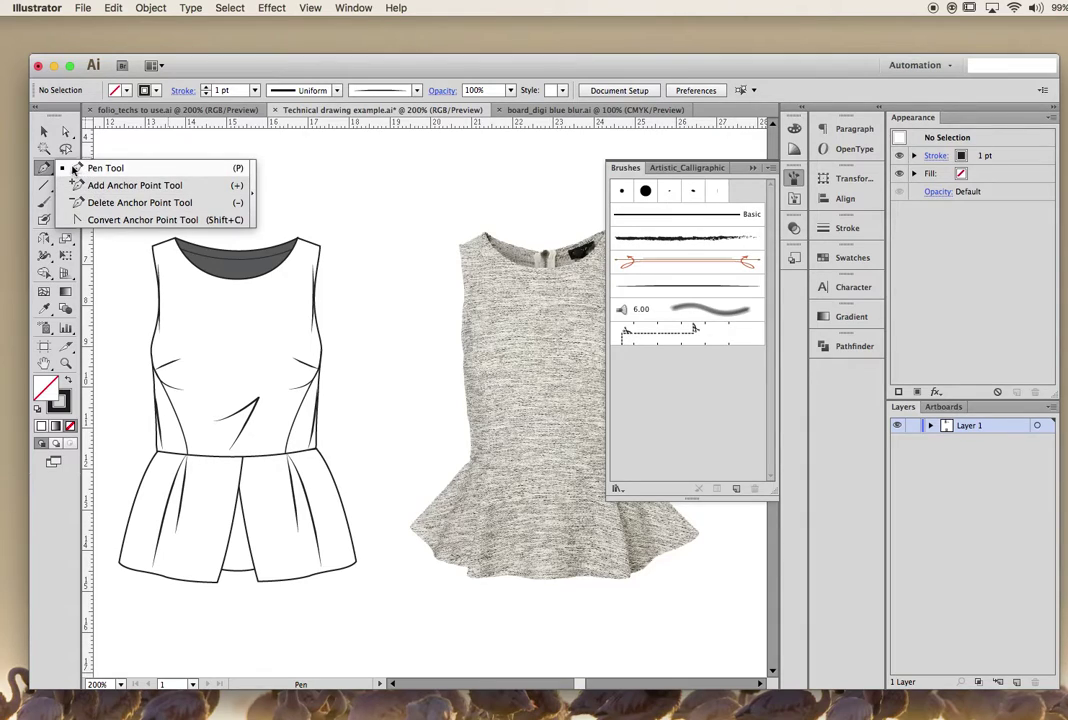
pyautogui.click(74, 168)
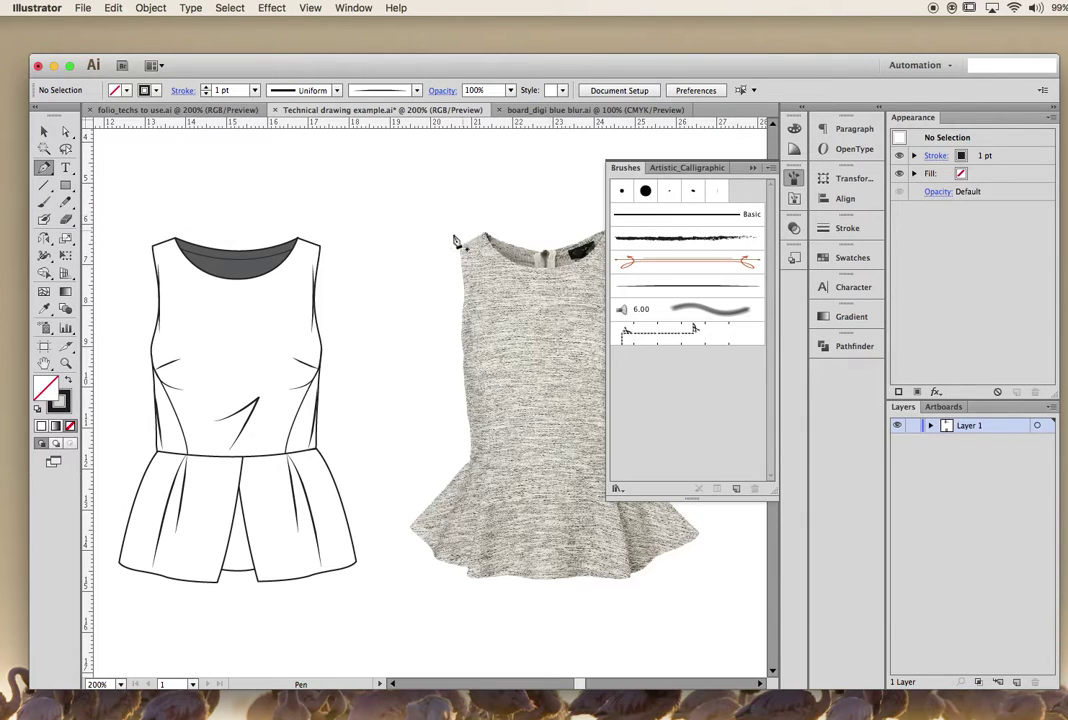
pyautogui.hscroll(5, 452, 243)
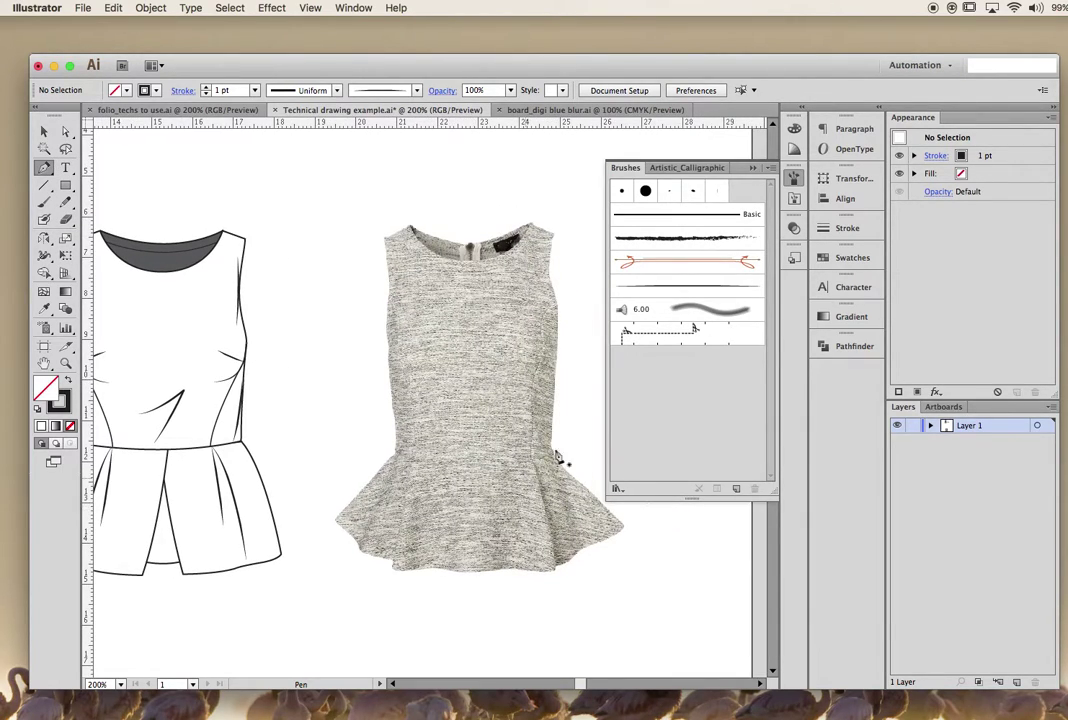
pyautogui.hscroll(-3, 540, 420)
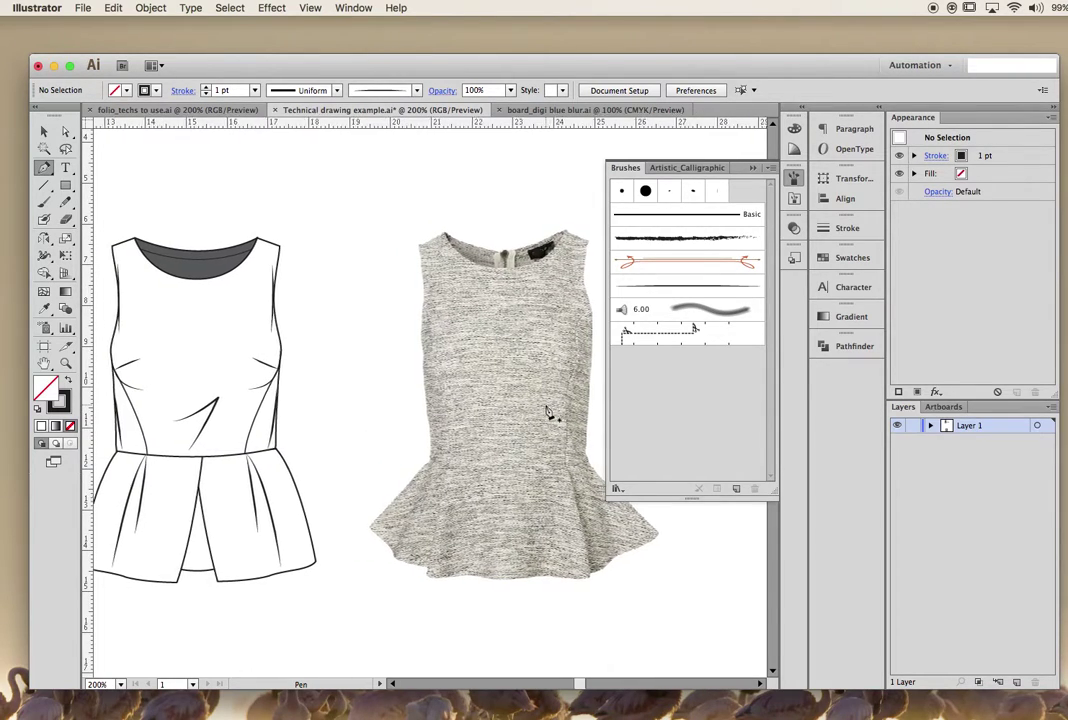
pyautogui.hscroll(1, 548, 412)
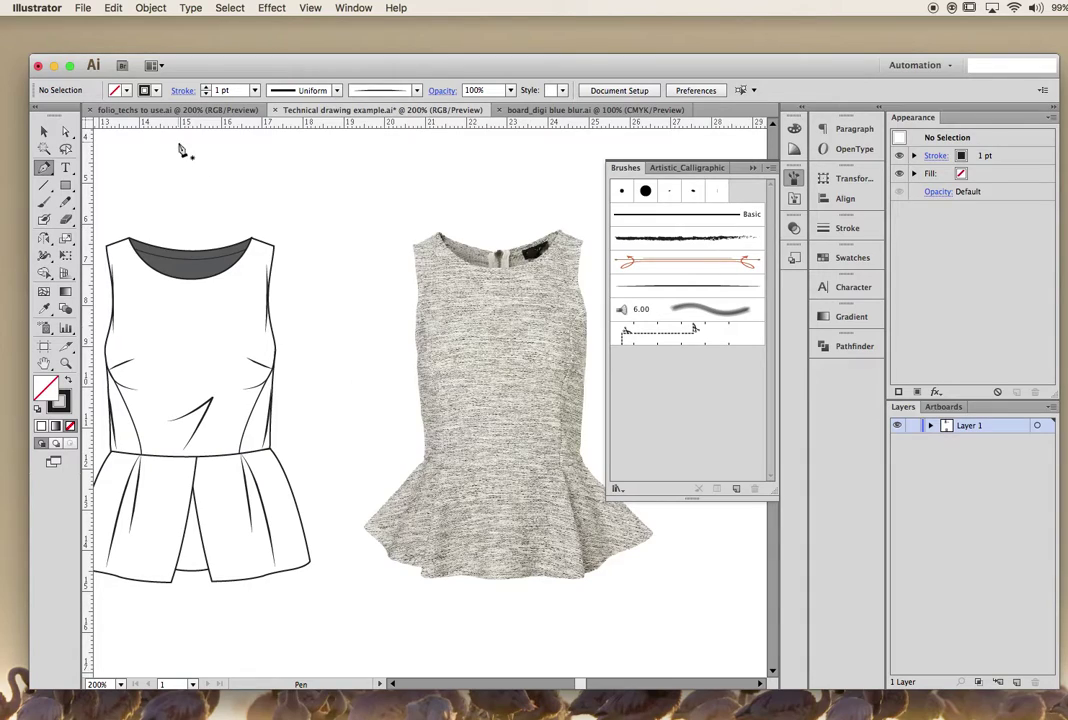
pyautogui.press('v')
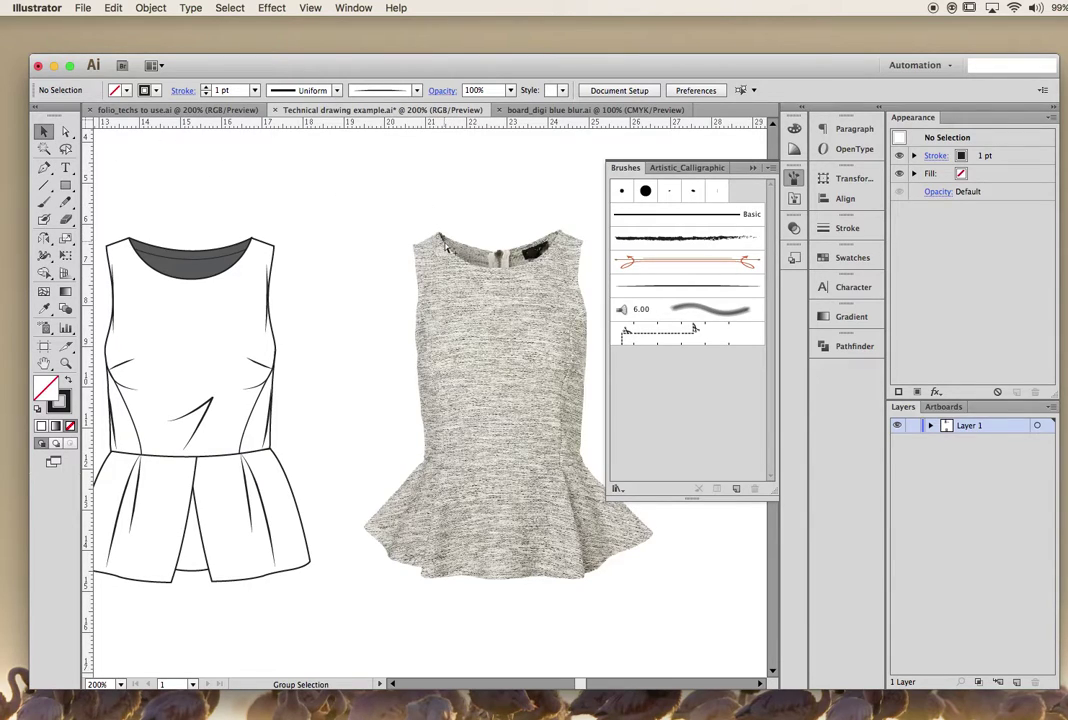
pyautogui.click(446, 246)
pyautogui.click(470, 155)
pyautogui.hscroll(2, 470, 160)
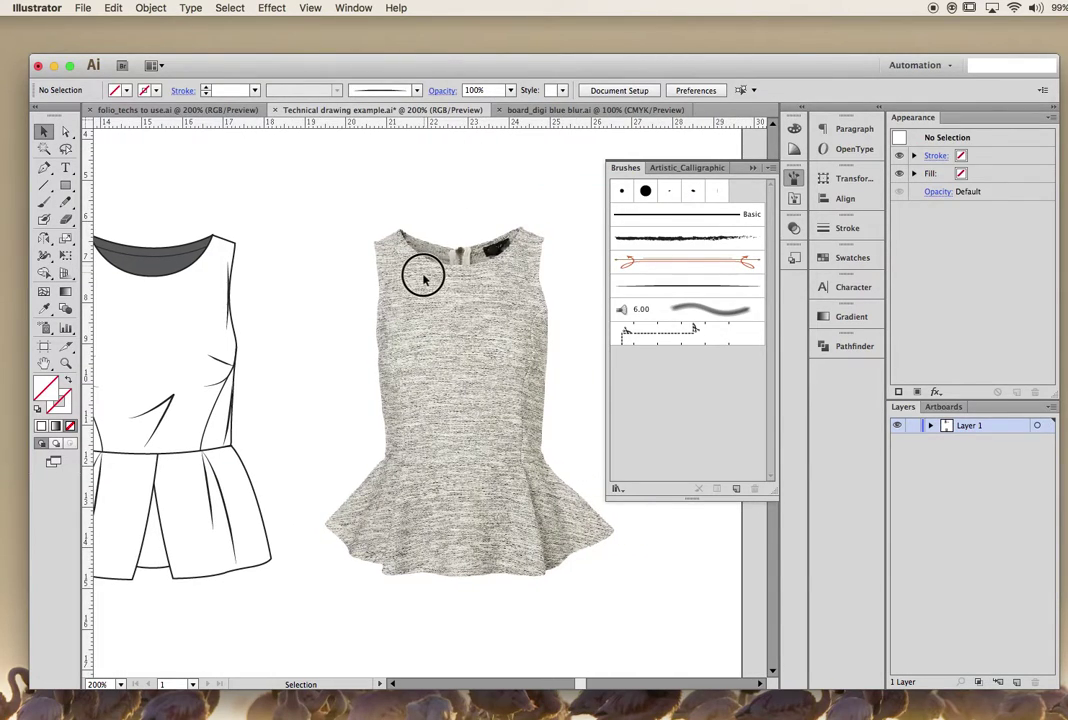
pyautogui.click(424, 258)
pyautogui.press('super+shift+a')
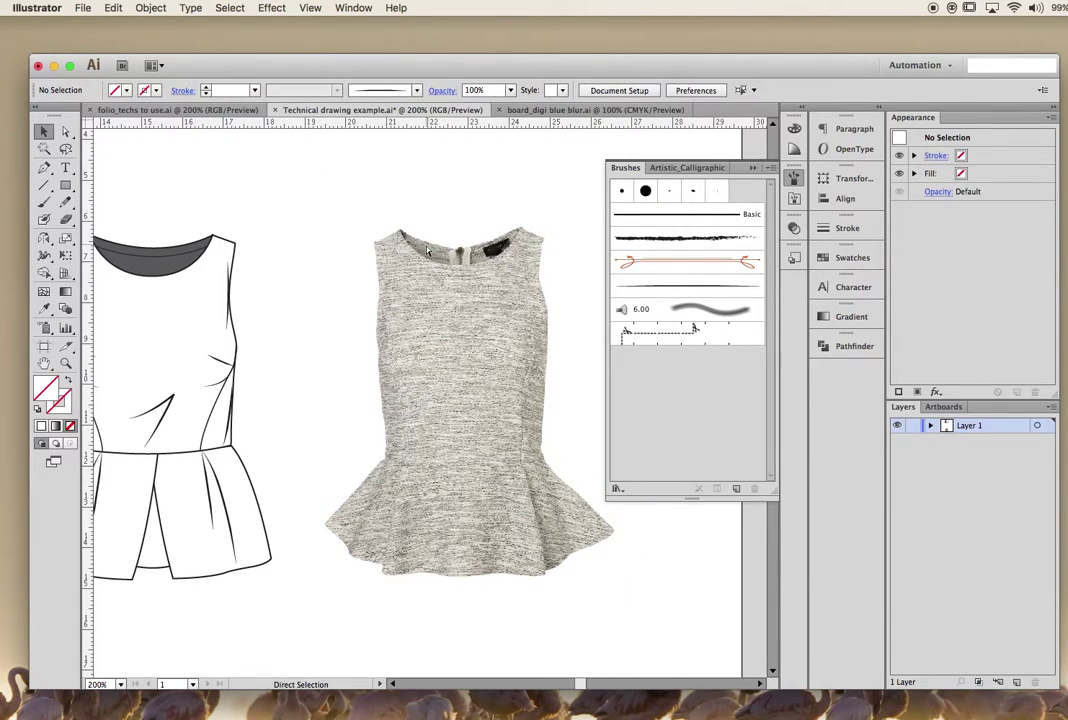
pyautogui.click(374, 243)
pyautogui.click(400, 165)
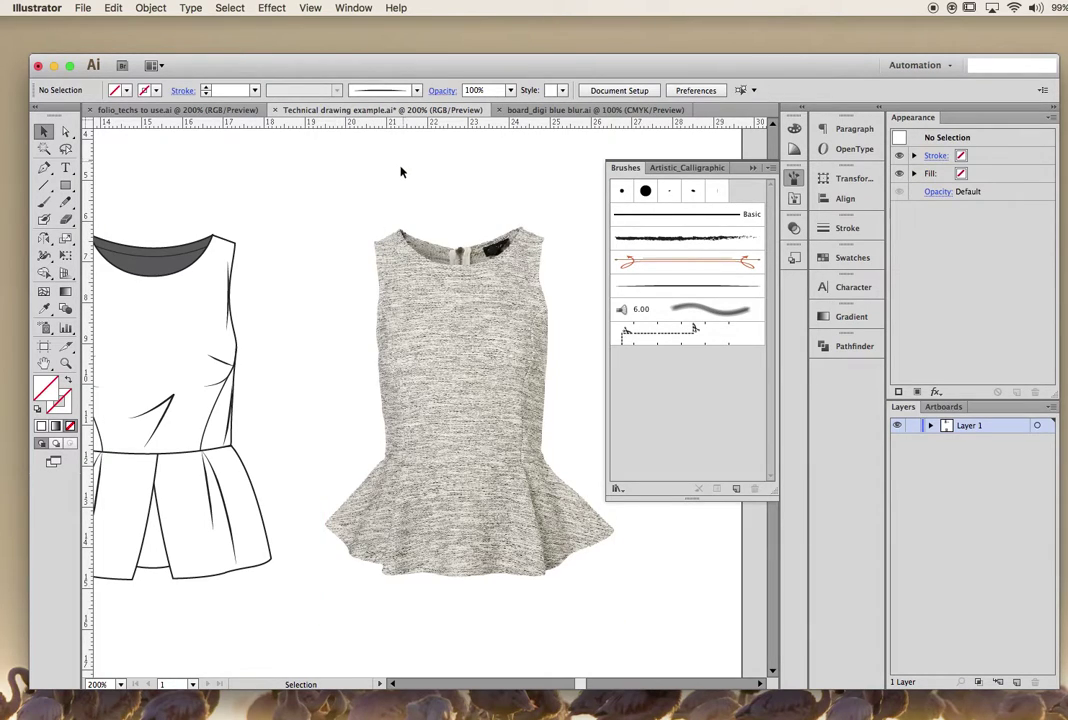
pyautogui.click(372, 229)
pyautogui.press('super+shift+a')
pyautogui.hscroll(-1, 361, 221)
pyautogui.hscroll(-3, 361, 221)
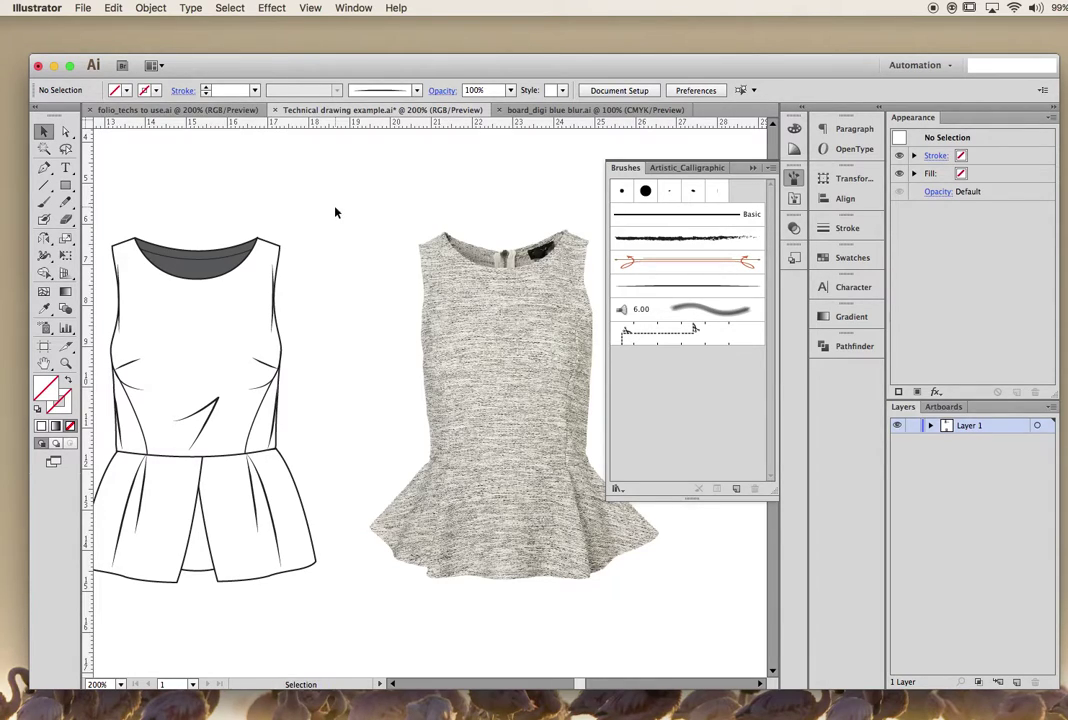
# - Place a vertical ruler guide down the centre of the peplum top photo and toggle the guides' visibility
pyautogui.click(305, 7)
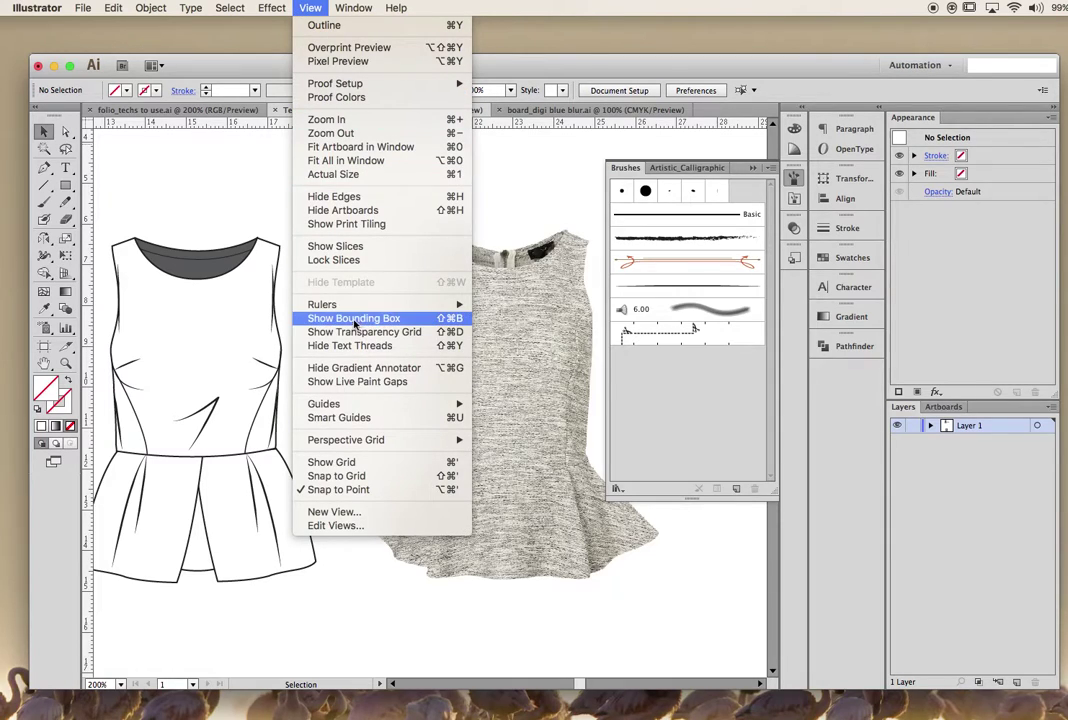
pyautogui.moveTo(360, 304)
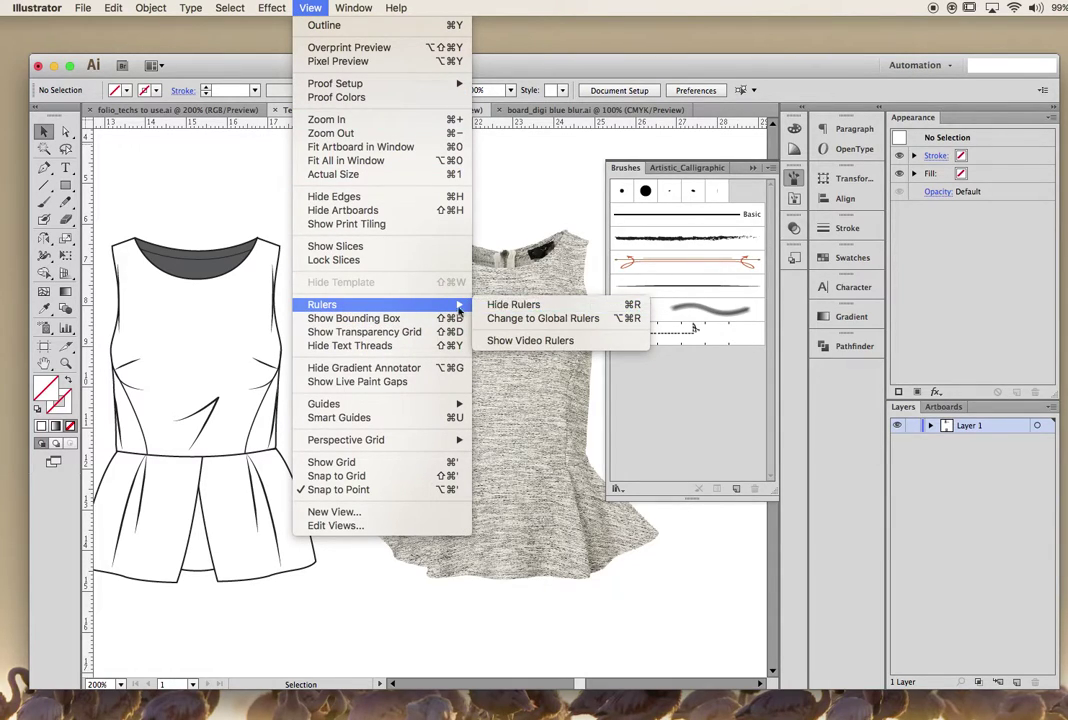
pyautogui.click(108, 102)
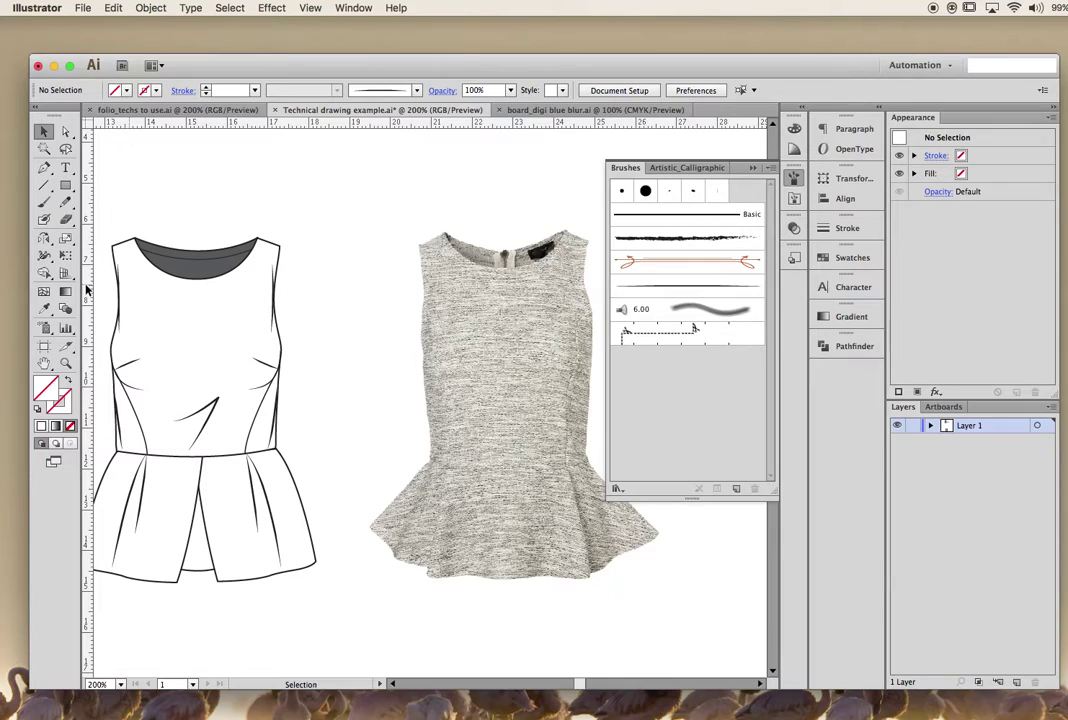
pyautogui.moveTo(88, 290); pyautogui.dragTo(505, 342)
pyautogui.press('super+semicolon')
pyautogui.press('super+semicolon')
pyautogui.press('super+semicolon')
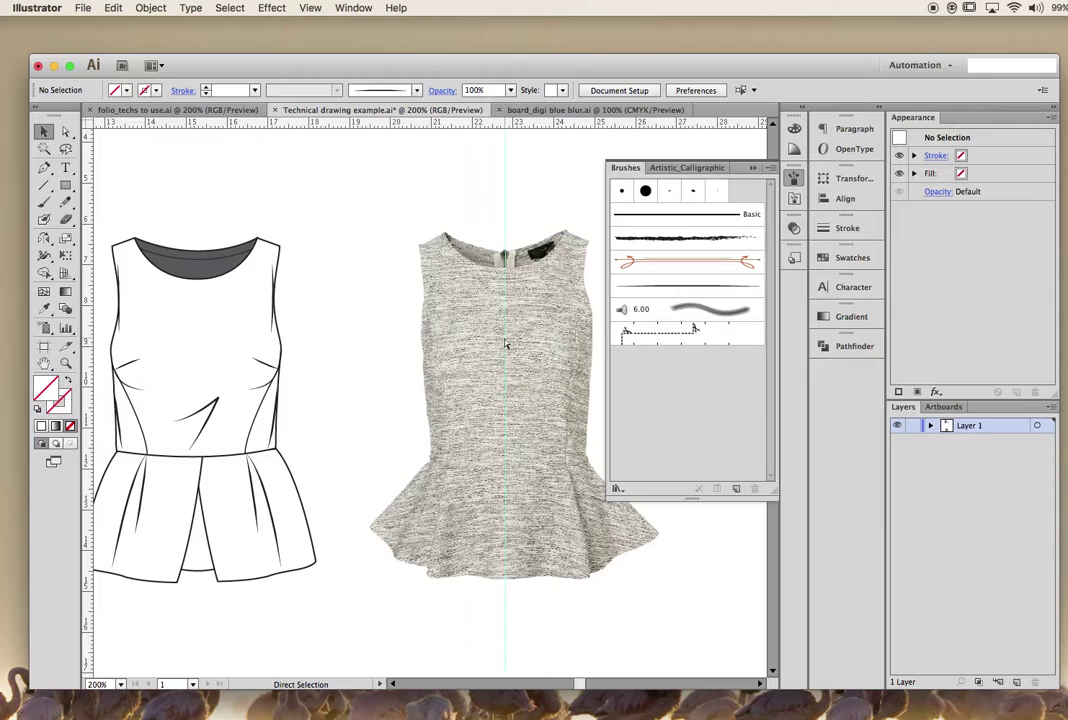
pyautogui.press('super+semicolon')
pyautogui.press('super+semicolon')
# - Trace the right half of the front neckline with the Pen tool, curving from the centre guide up to the shoulder's neck point
pyautogui.scroll(1, 505, 343)
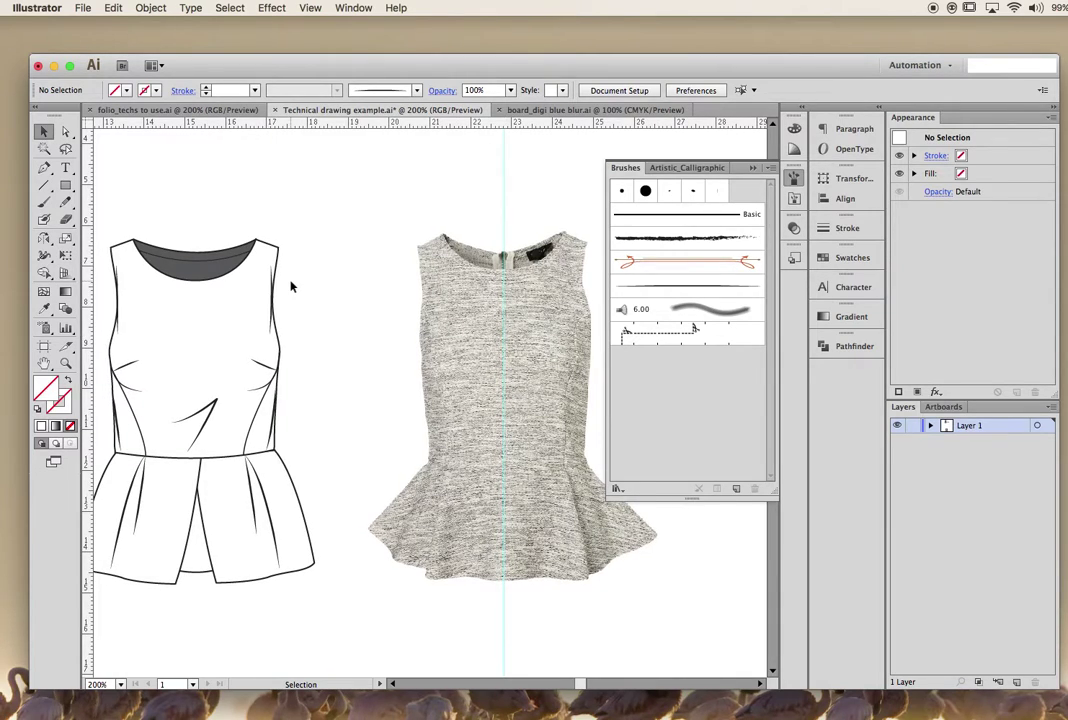
pyautogui.hscroll(-2, 280, 270)
pyautogui.scroll(-1, 280, 270)
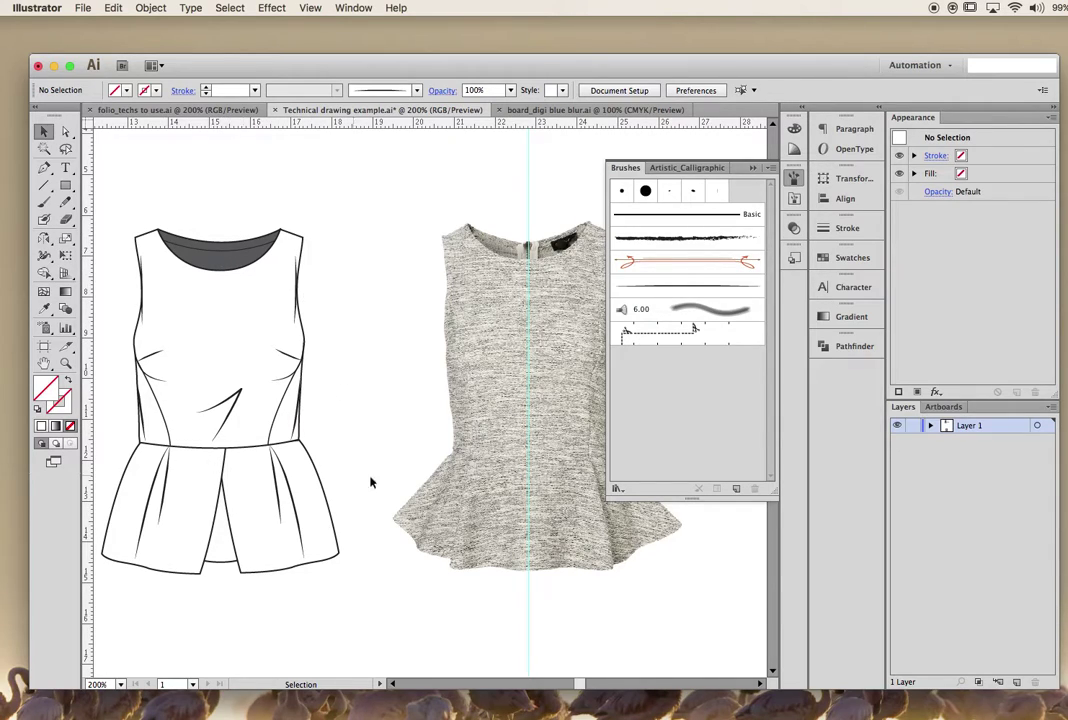
pyautogui.hscroll(10, 315, 436)
pyautogui.scroll(3, 315, 436)
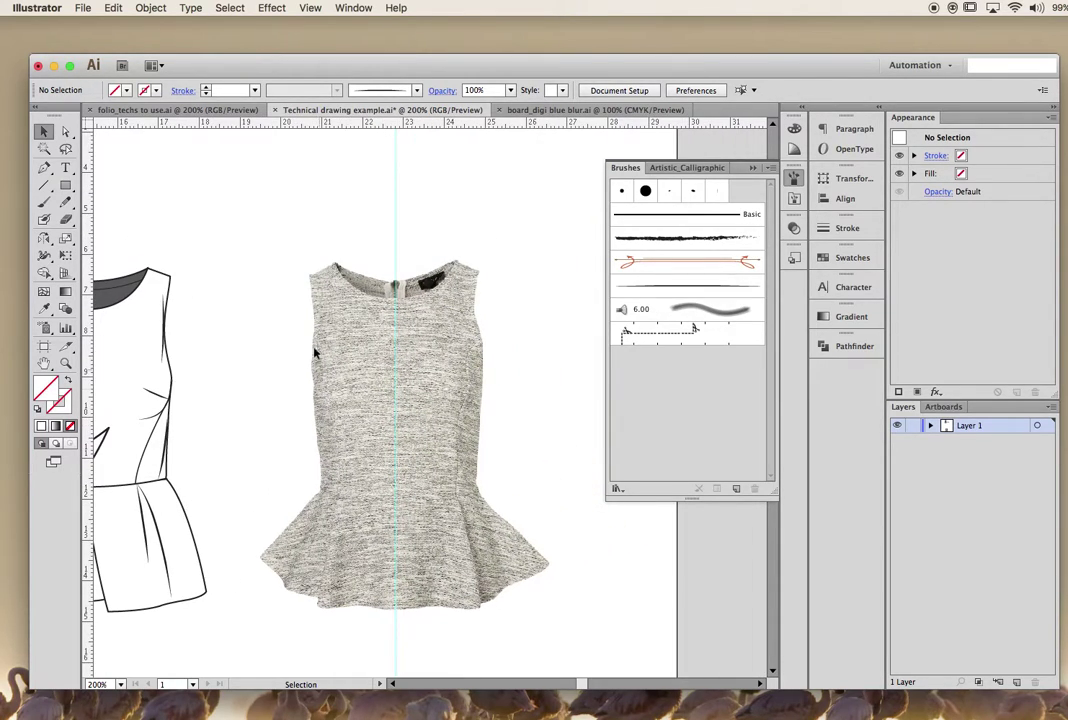
pyautogui.press('p')
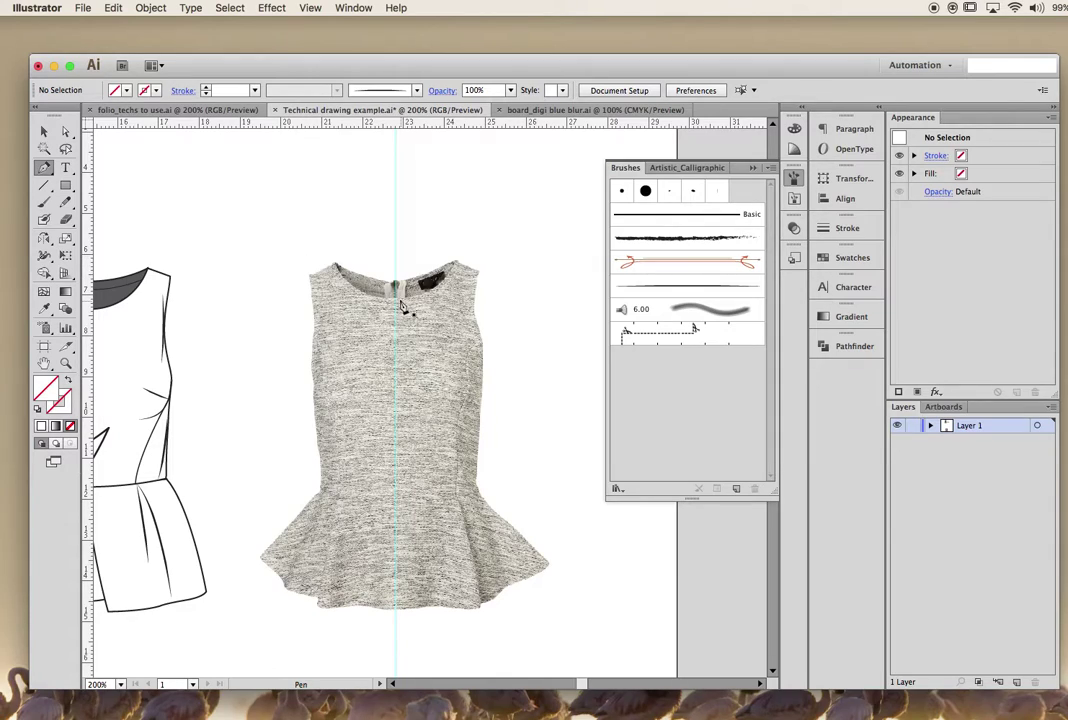
pyautogui.click(395, 289)
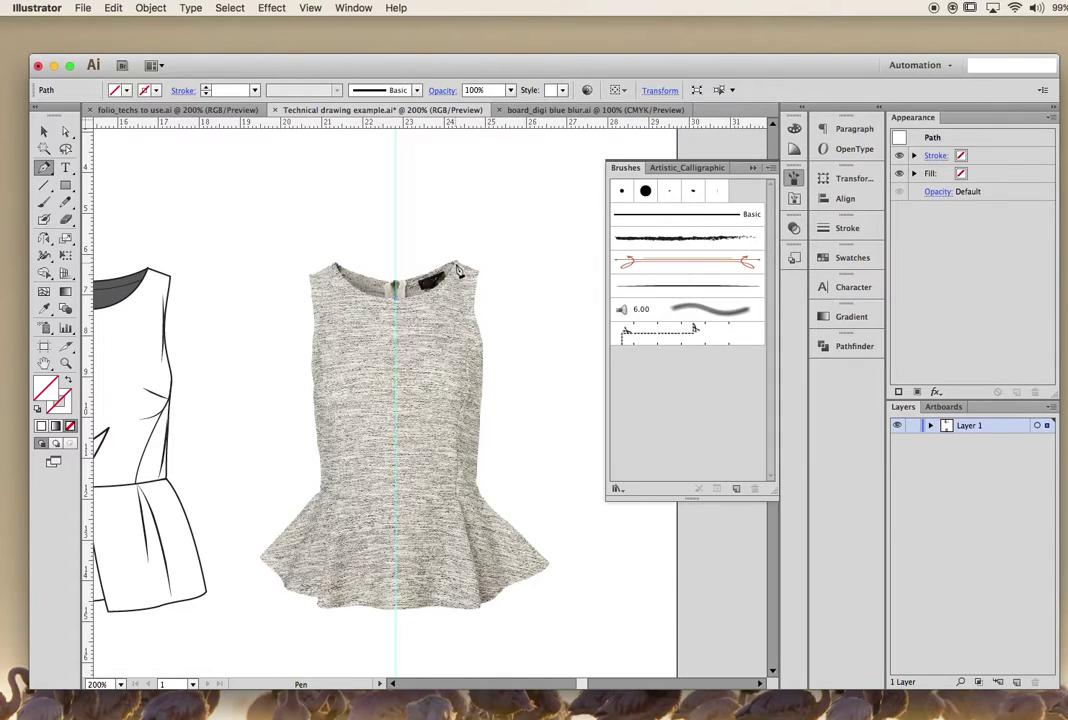
pyautogui.moveTo(458, 266); pyautogui.dragTo(477, 231)
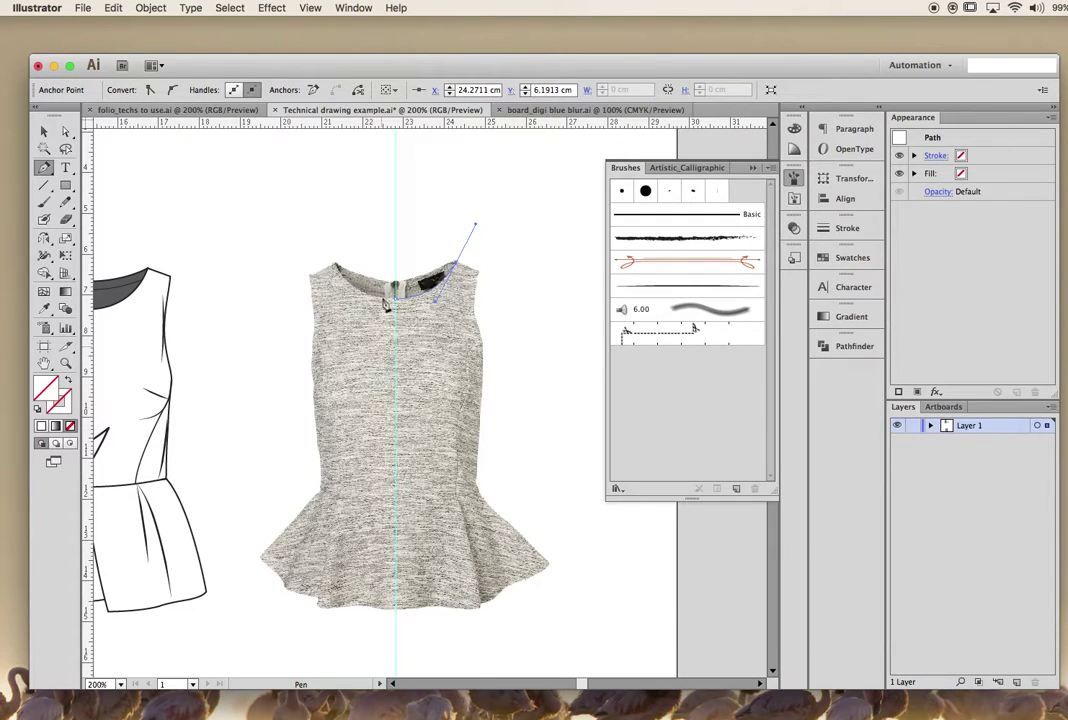
# - Give the neckline path a black stroke and extend it with a straight shoulder line to the armhole edge
pyautogui.click(66, 398)
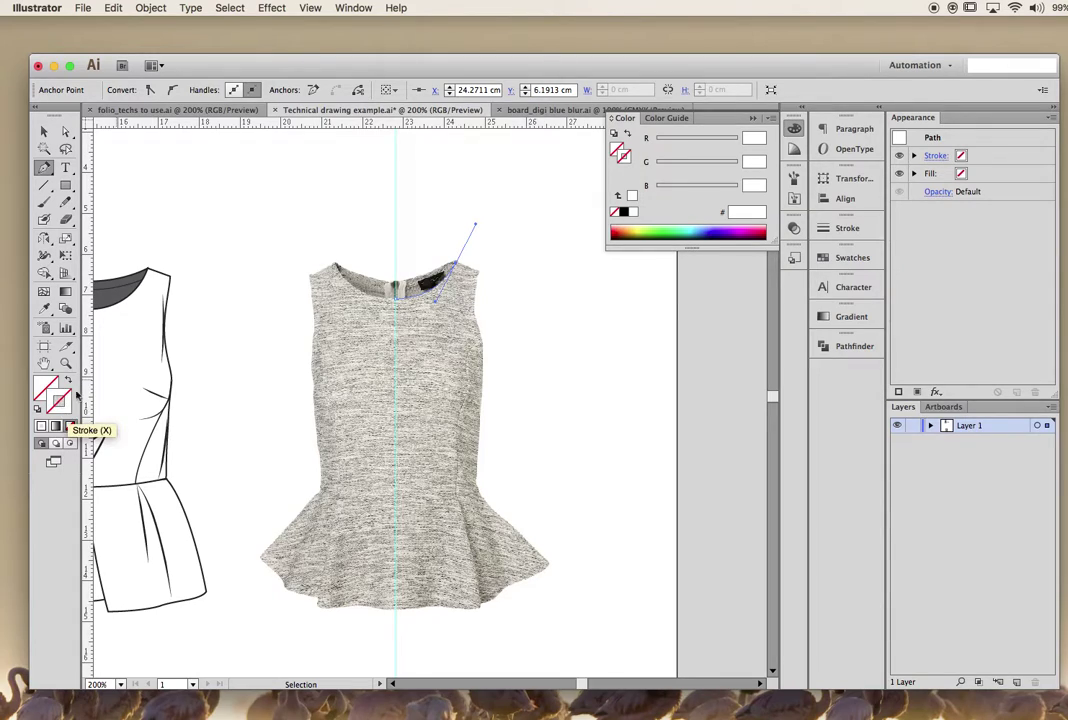
pyautogui.click(623, 212)
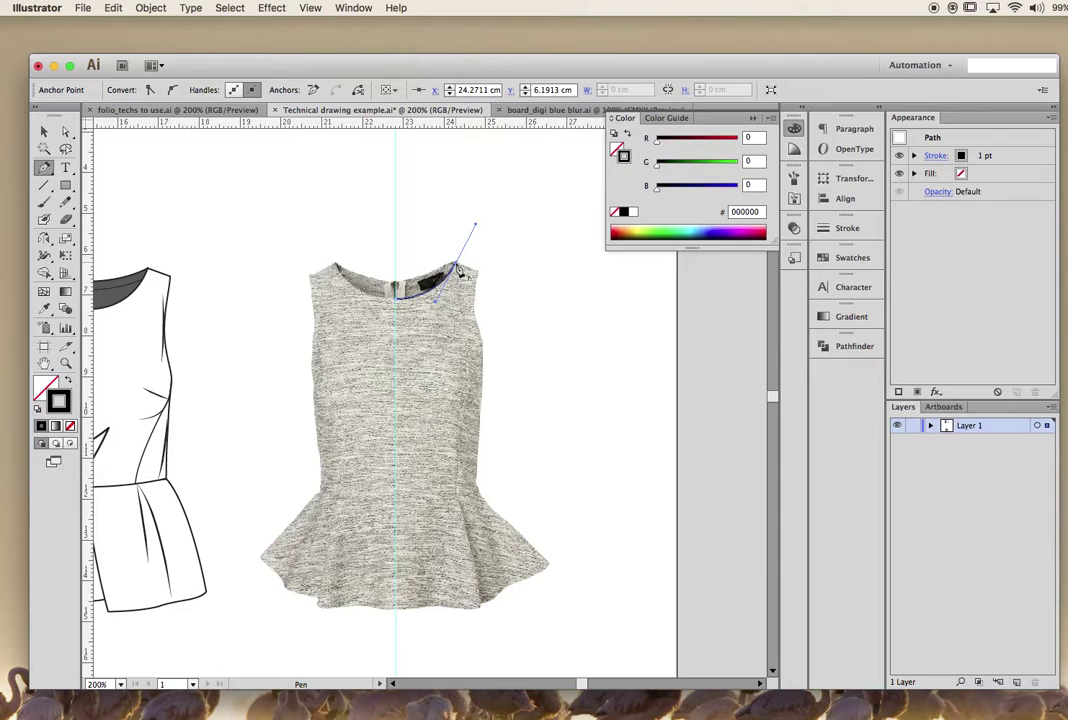
pyautogui.click(457, 268)
pyautogui.click(478, 272)
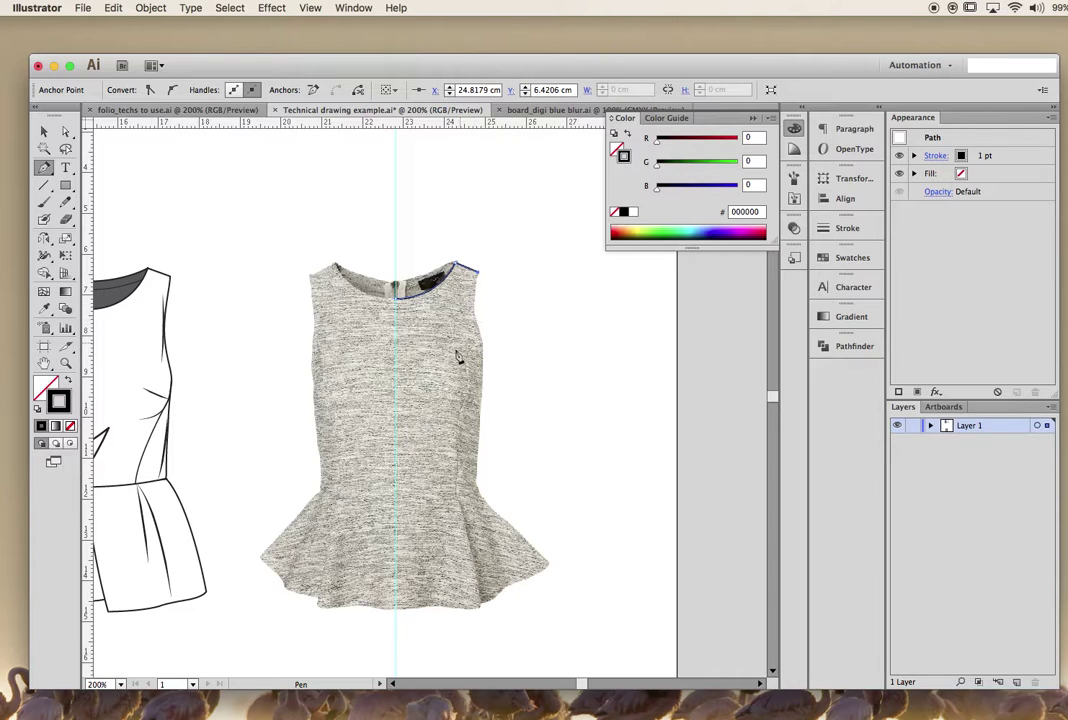
# - Continue the path with curves along the right armhole and side seam to the waist, refining the curve at the underarm
pyautogui.hscroll(-3, 478, 310)
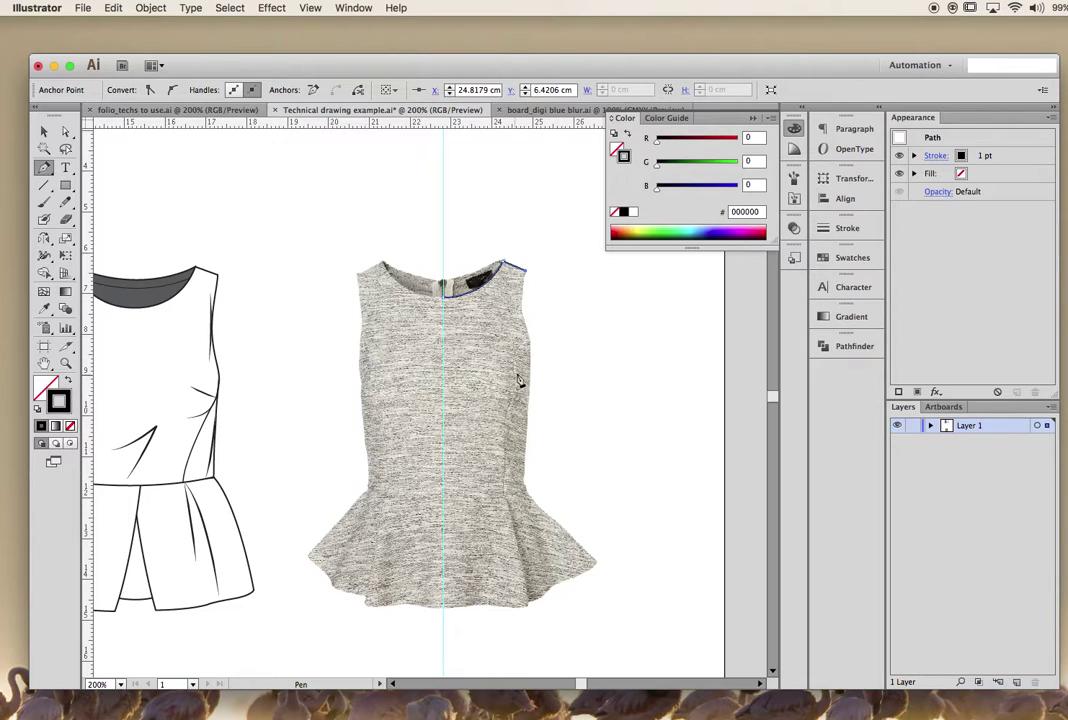
pyautogui.moveTo(532, 354); pyautogui.dragTo(540, 397)
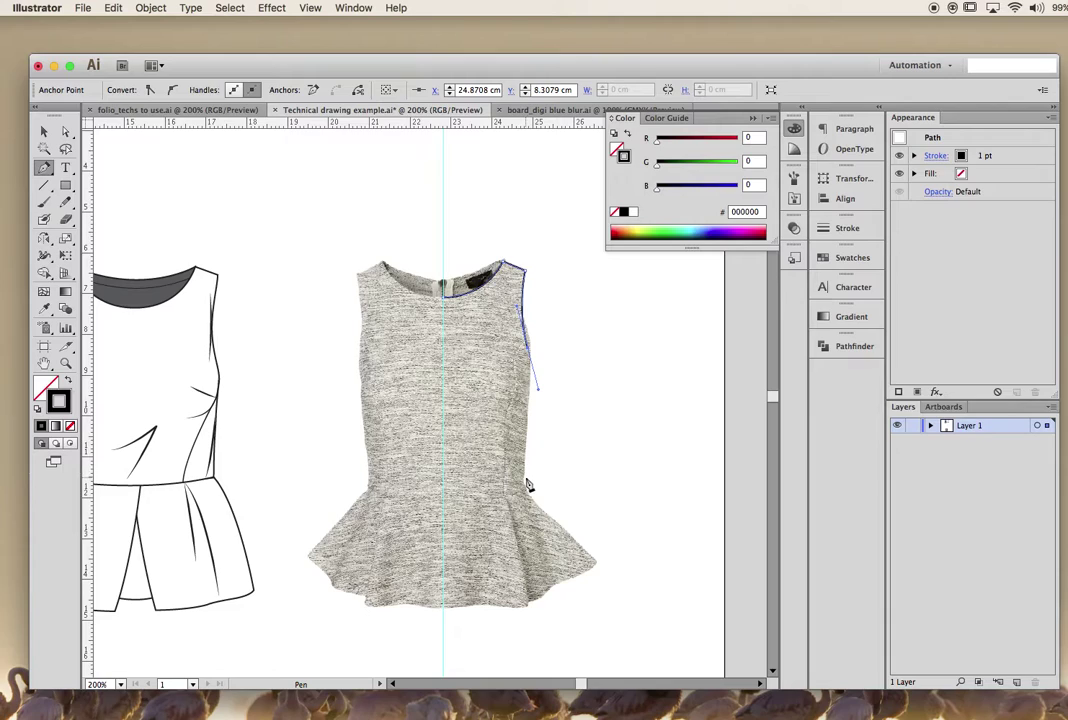
pyautogui.moveTo(528, 477); pyautogui.dragTo(527, 512)
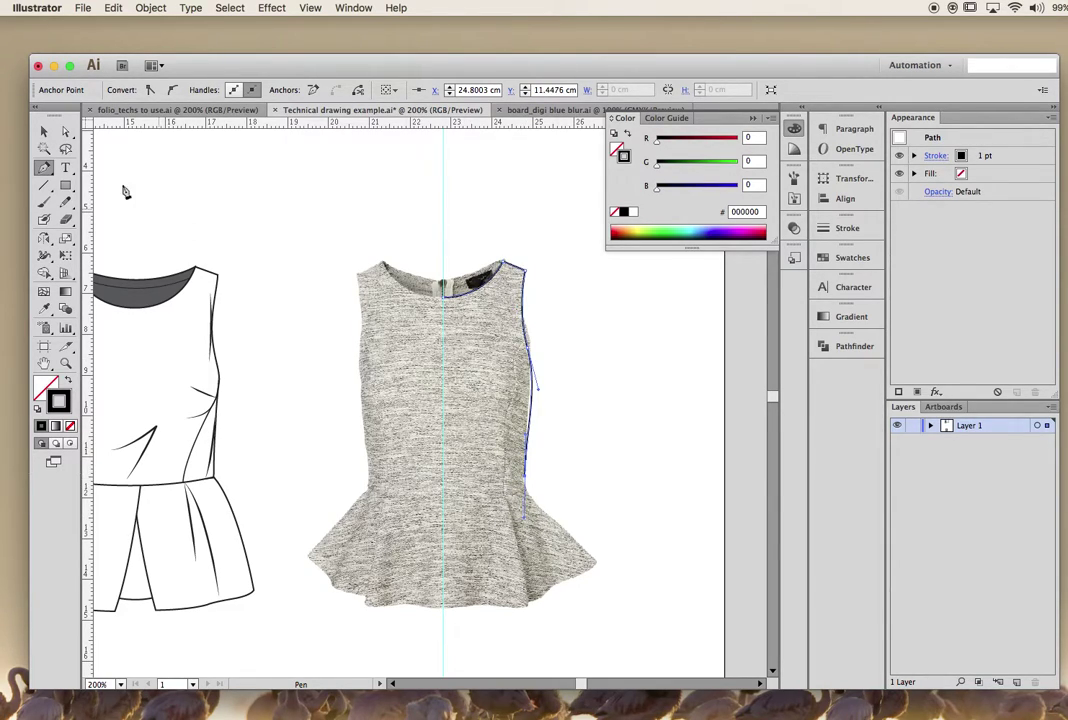
pyautogui.click(65, 131)
pyautogui.moveTo(536, 384); pyautogui.dragTo(536, 384)
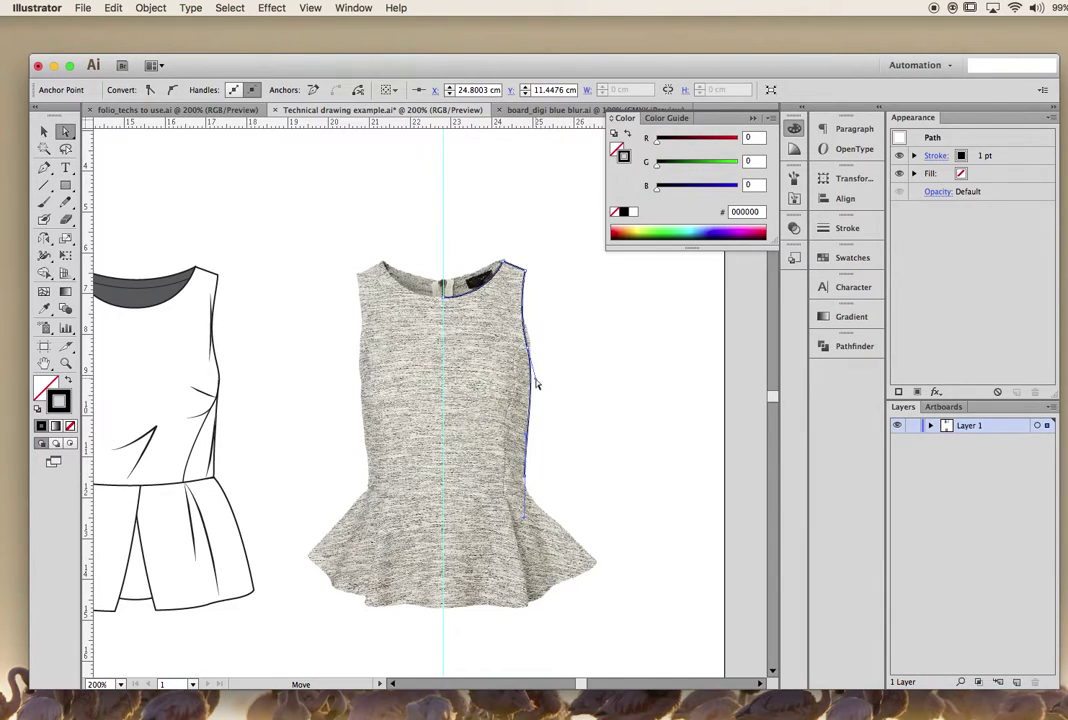
pyautogui.click(529, 483)
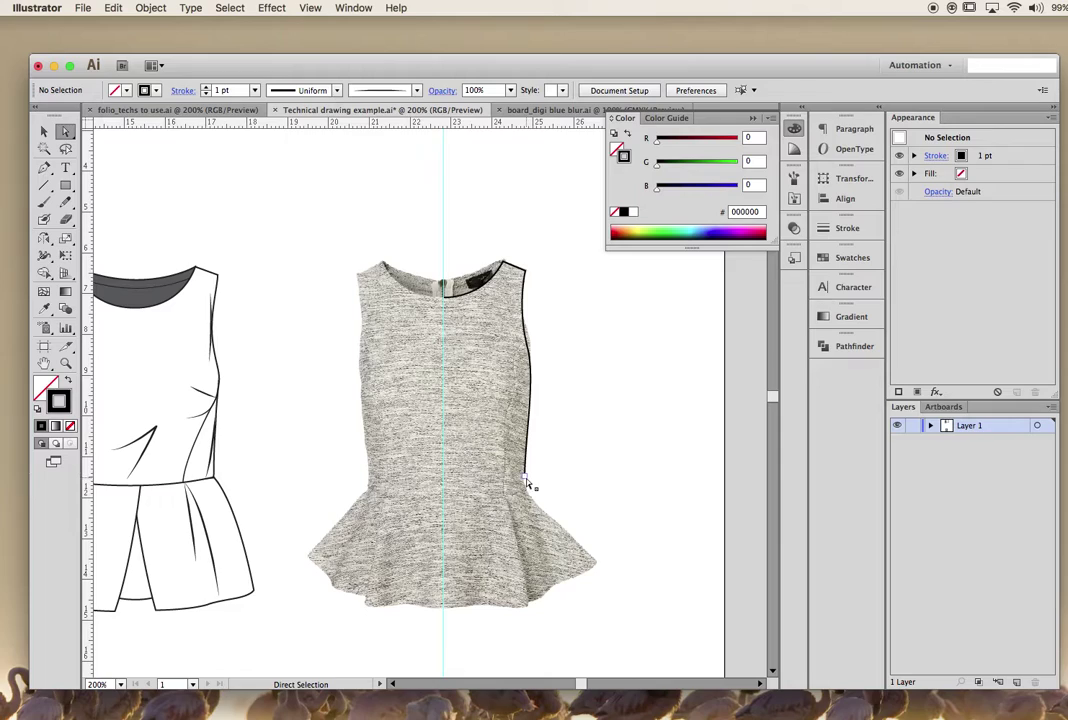
# - Resume the path from its waist end point and draw the slightly curved waistline to the centre guide, leaving it deselected
pyautogui.click(530, 485)
pyautogui.press('p')
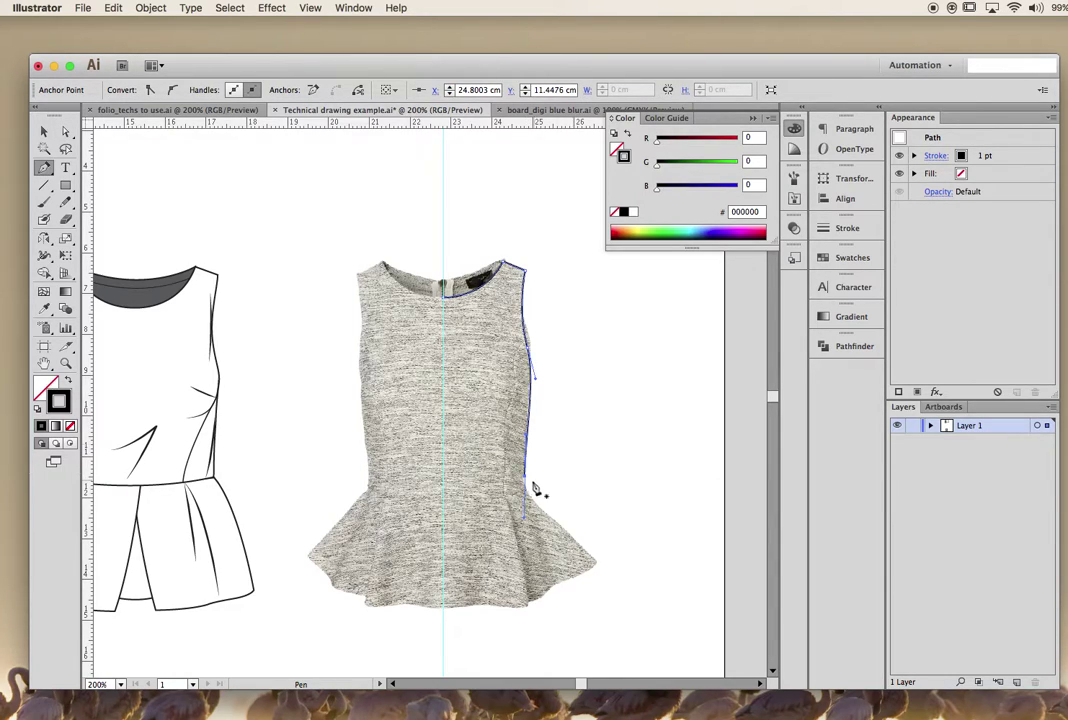
pyautogui.click(525, 479)
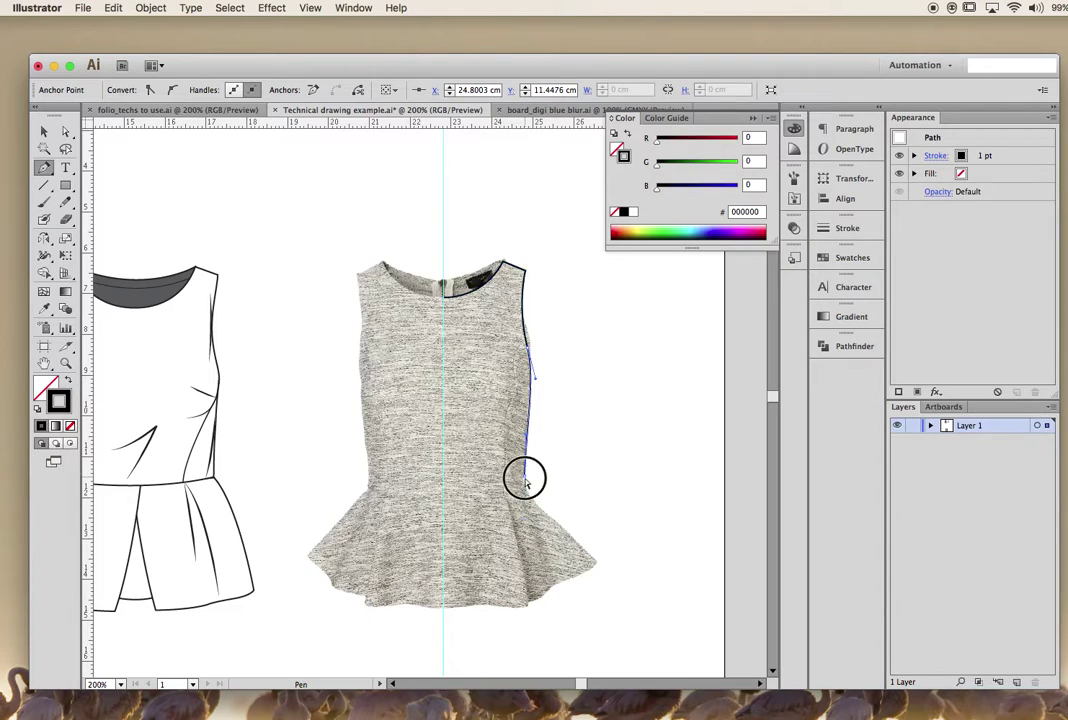
pyautogui.click(445, 480)
pyautogui.moveTo(445, 485); pyautogui.dragTo(413, 485)
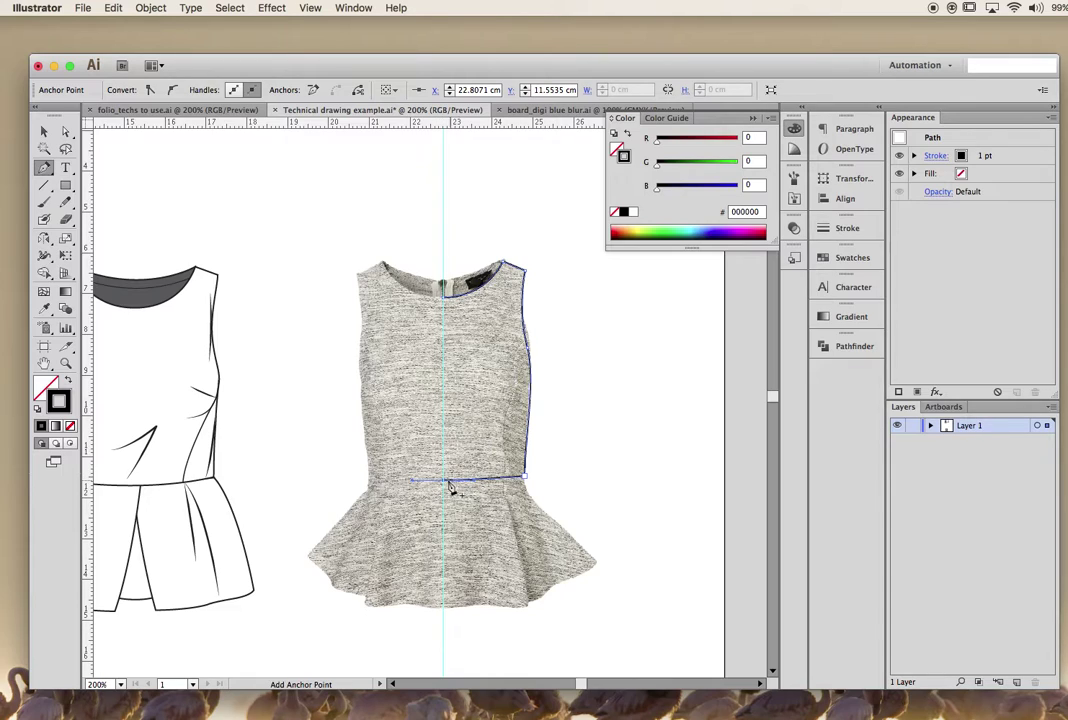
pyautogui.press('v')
pyautogui.click(281, 186)
# - Start a separate path at the right waist corner and curve it down the peplum's side to the hem, ending in a corner point
pyautogui.scroll(-1, 487, 434)
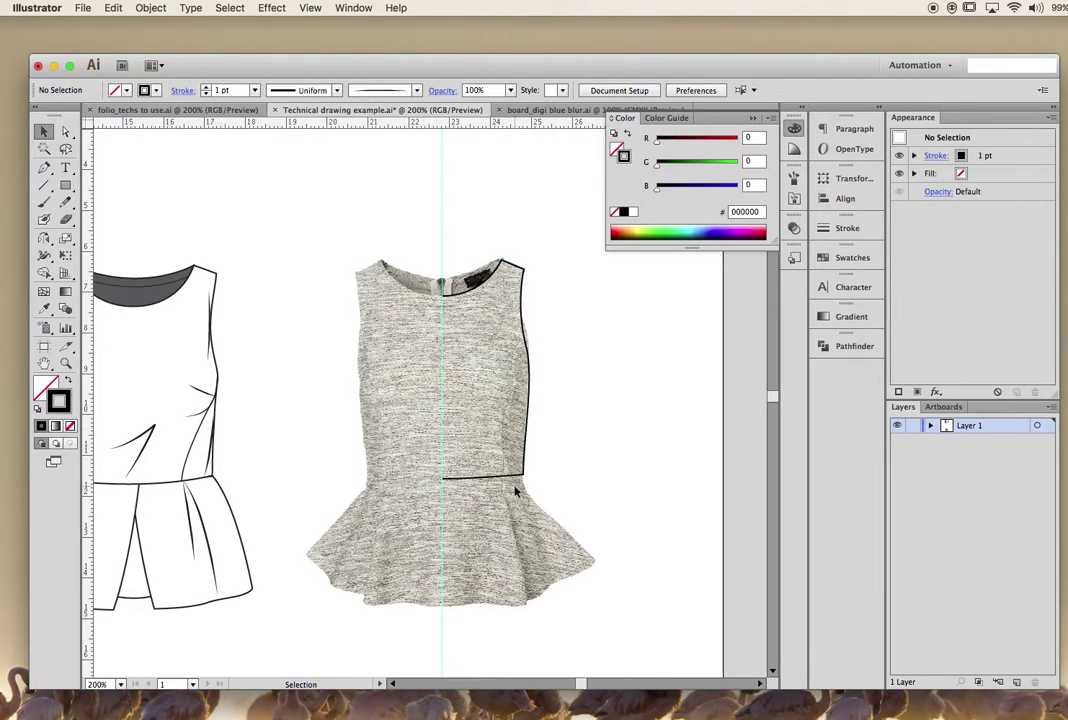
pyautogui.press('p')
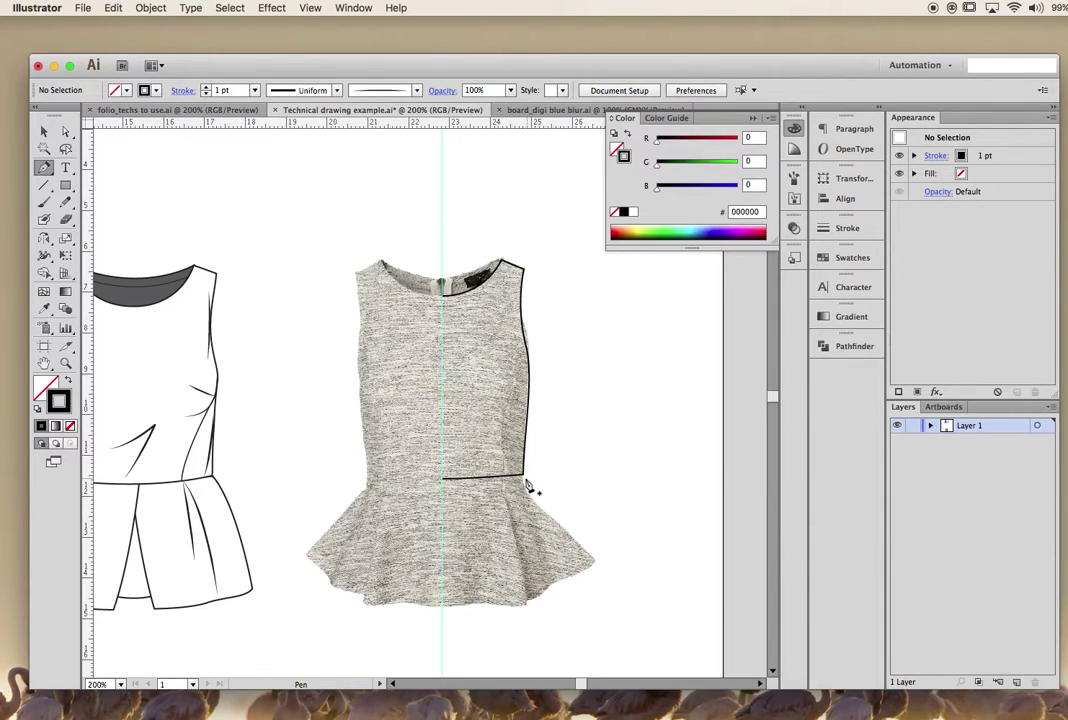
pyautogui.click(522, 477)
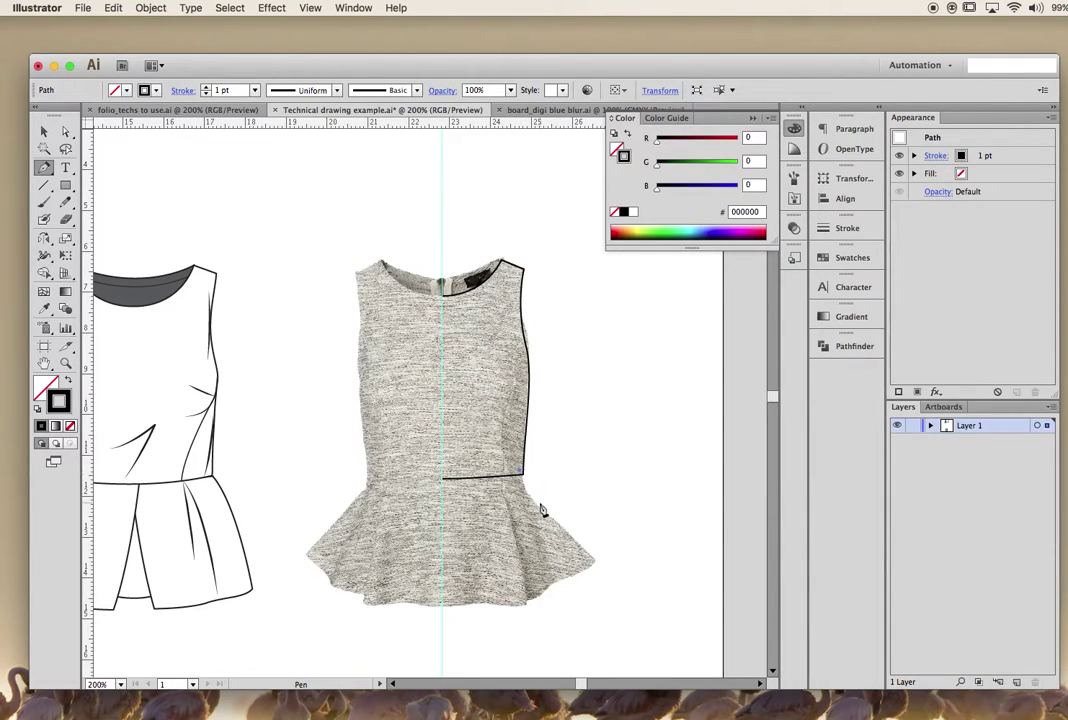
pyautogui.moveTo(554, 584); pyautogui.dragTo(553, 644)
pyautogui.click(555, 585)
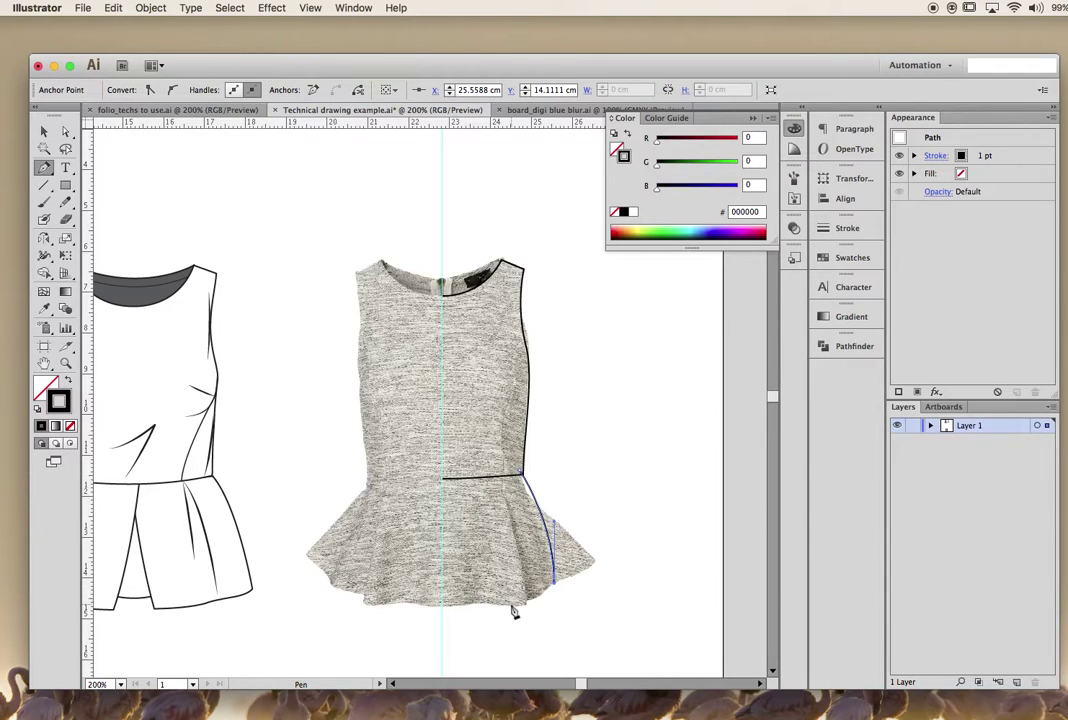
pyautogui.moveTo(512, 603); pyautogui.dragTo(415, 618)
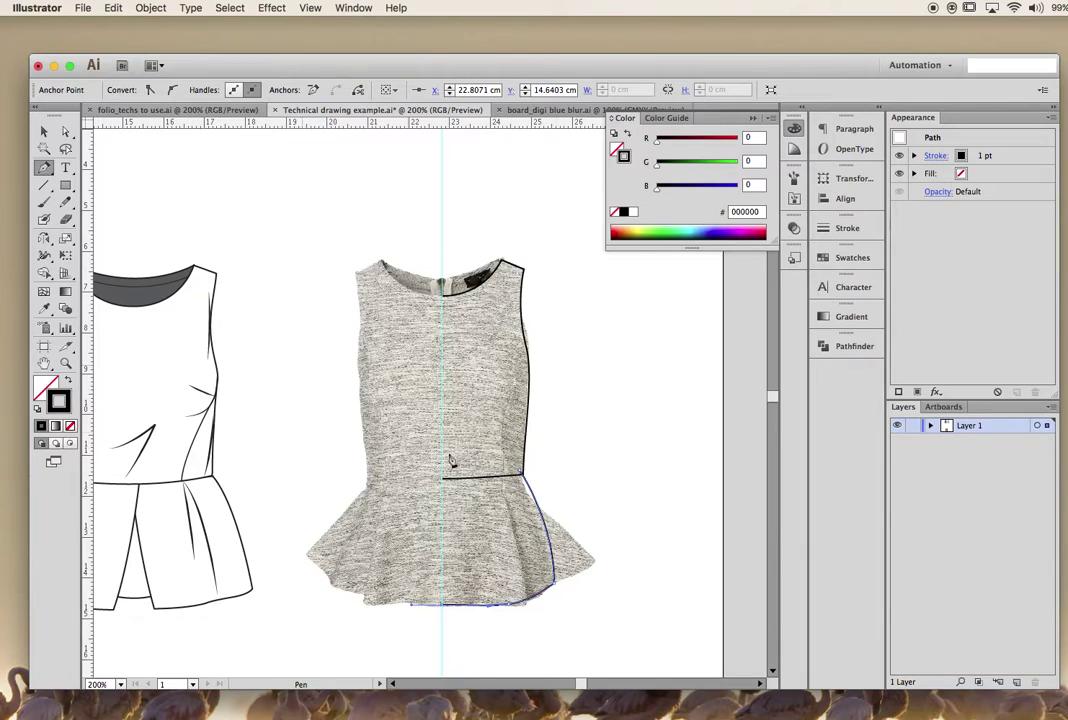
pyautogui.press('super+z')
pyautogui.press('super+z')
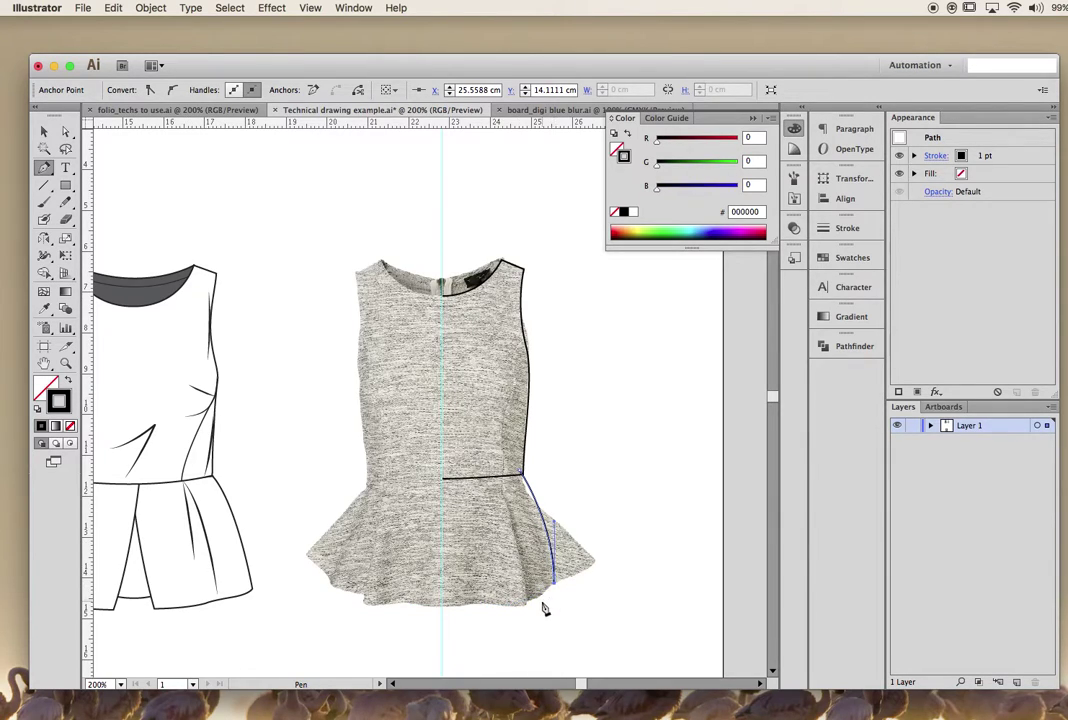
# - Continue the peplum path along the hem and up the front opening to the centre guide, close it above the waistline and deselect
pyautogui.moveTo(521, 607); pyautogui.dragTo(472, 610)
pyautogui.click(448, 471)
pyautogui.moveTo(454, 475); pyautogui.dragTo(470, 471)
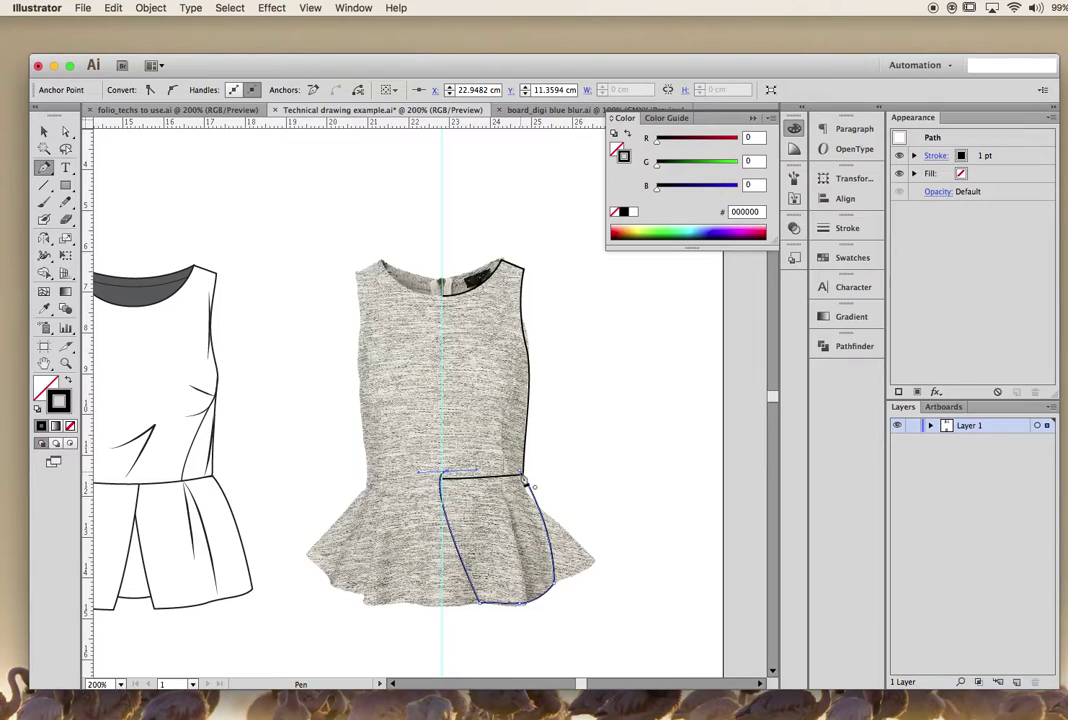
pyautogui.click(520, 477)
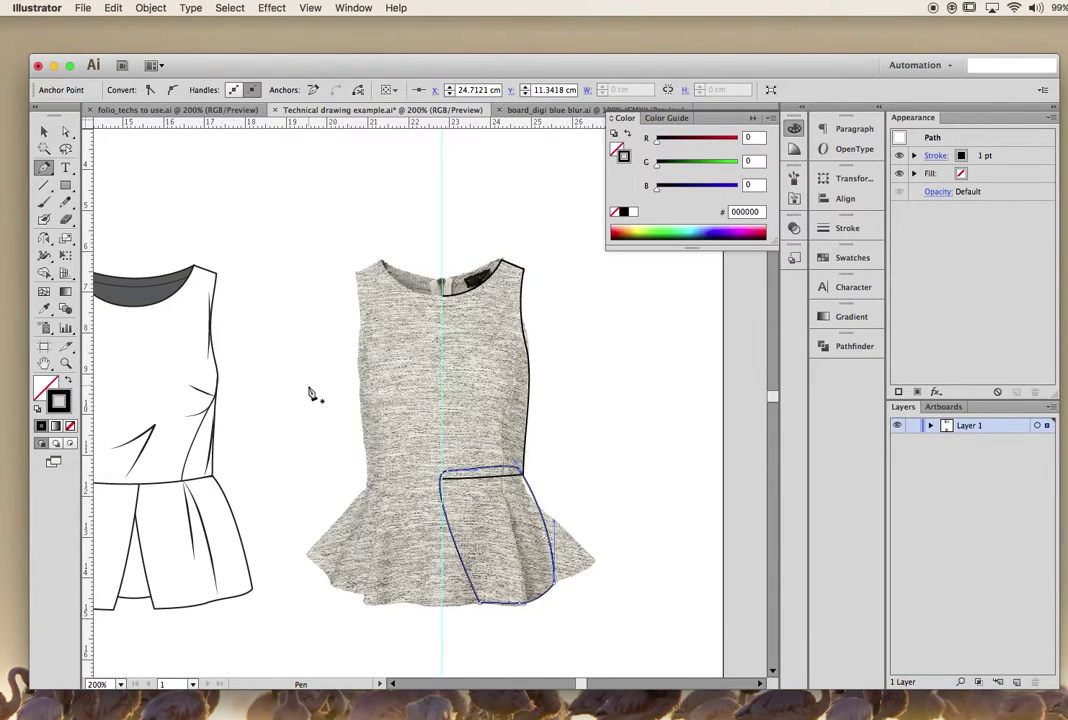
pyautogui.click(45, 132)
pyautogui.click(284, 229)
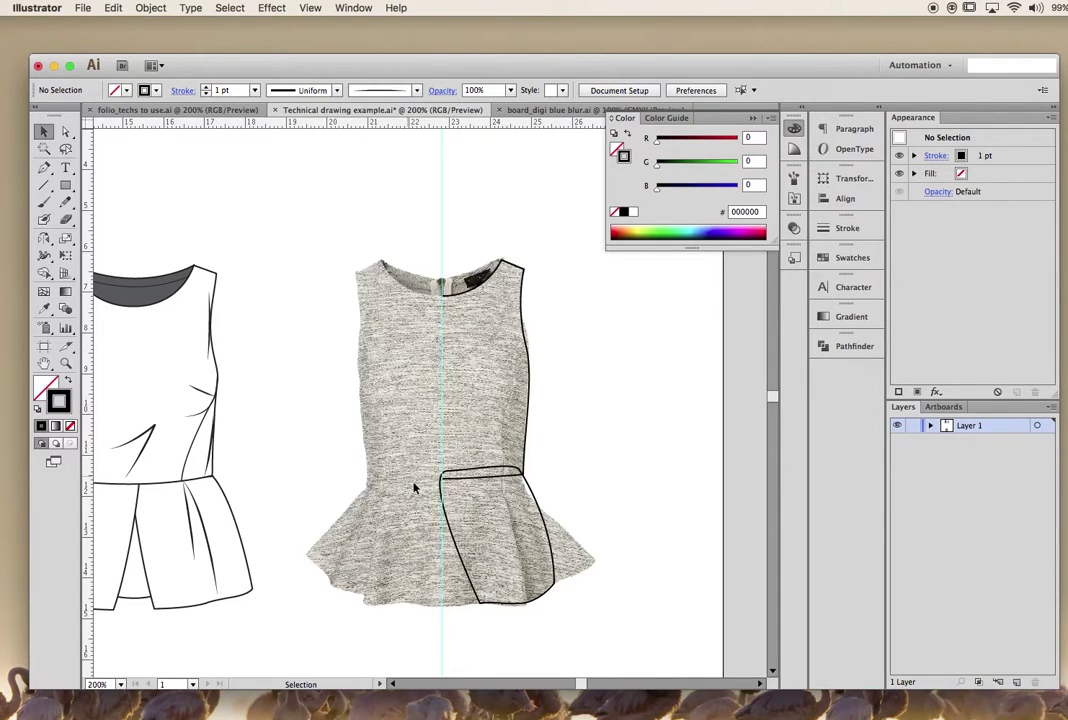
# - Draw a closed underlay shape behind the peplum opening, curving along the hem across the centre guide and up to the waist
pyautogui.press('p')
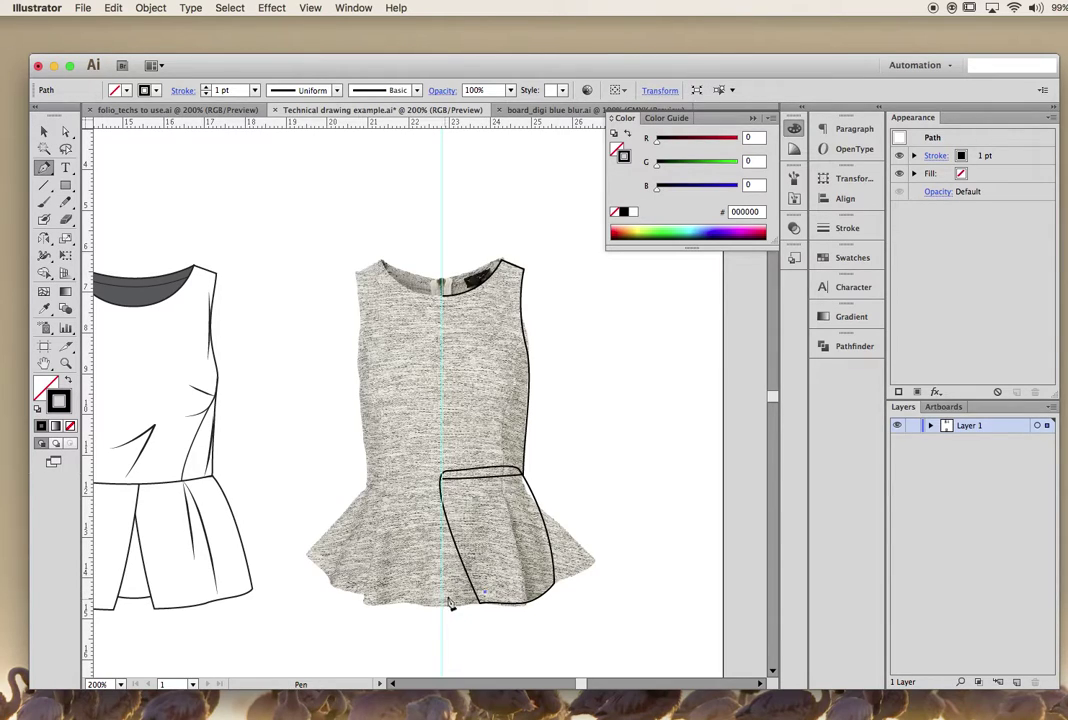
pyautogui.click(444, 603)
pyautogui.moveTo(443, 600); pyautogui.dragTo(420, 599)
pyautogui.moveTo(449, 487); pyautogui.dragTo(467, 503)
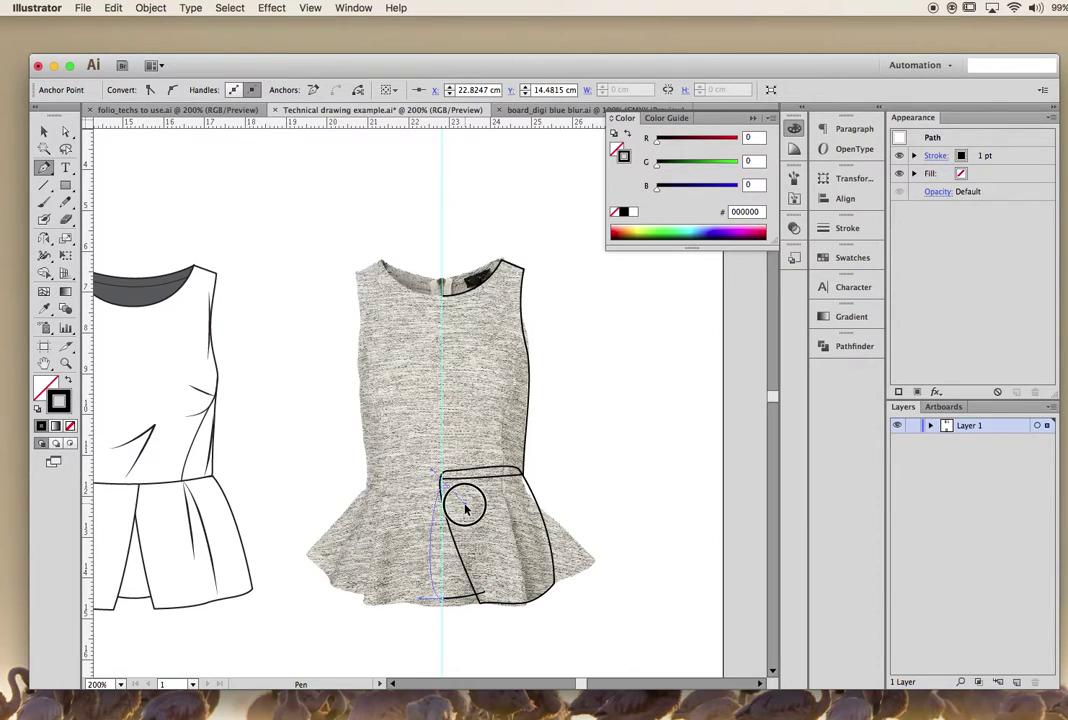
pyautogui.click(487, 595)
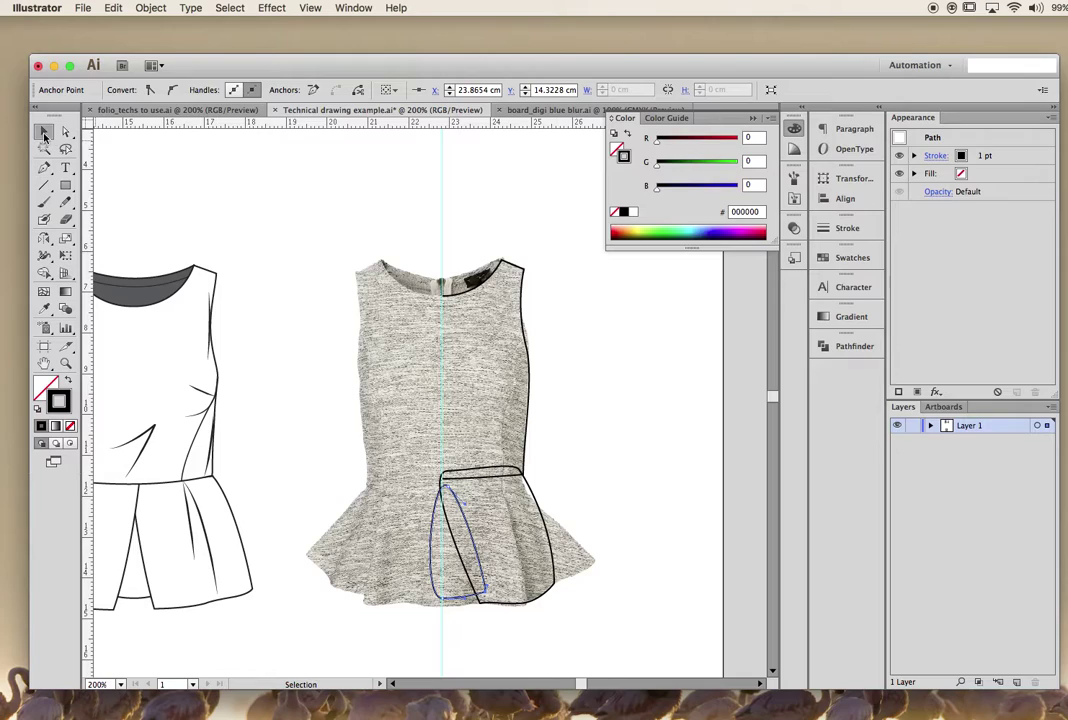
pyautogui.click(43, 131)
pyautogui.click(443, 226)
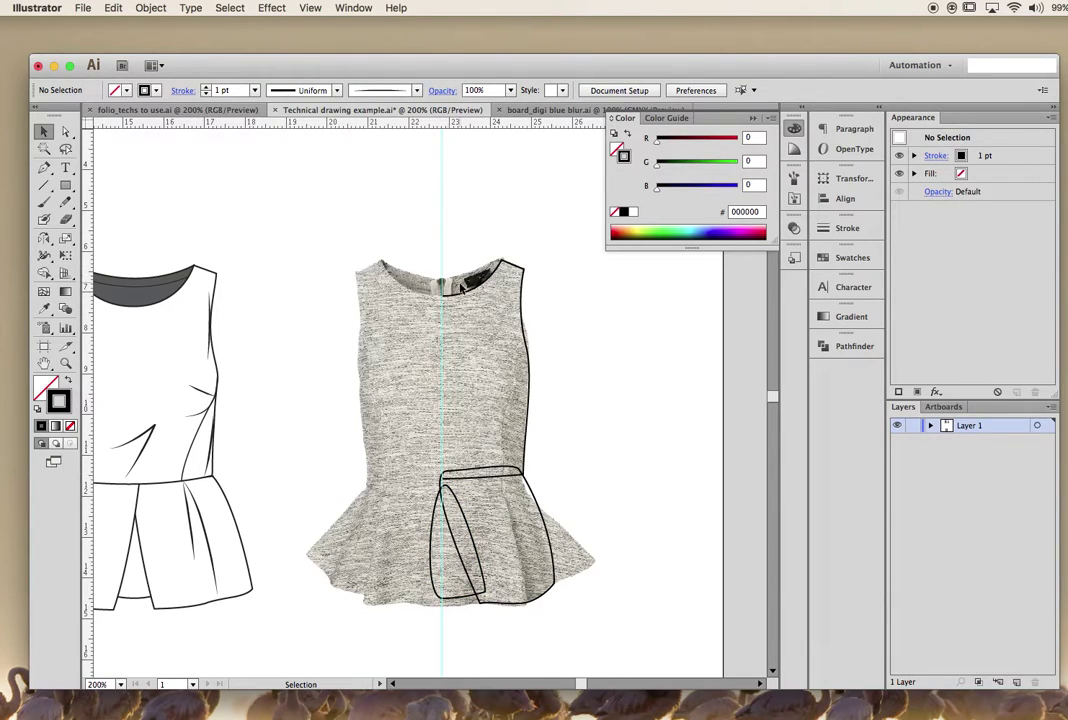
# - Reflect a copy of the bodice, peplum and underlay half paths across the vertical centre guide
pyautogui.click(481, 290)
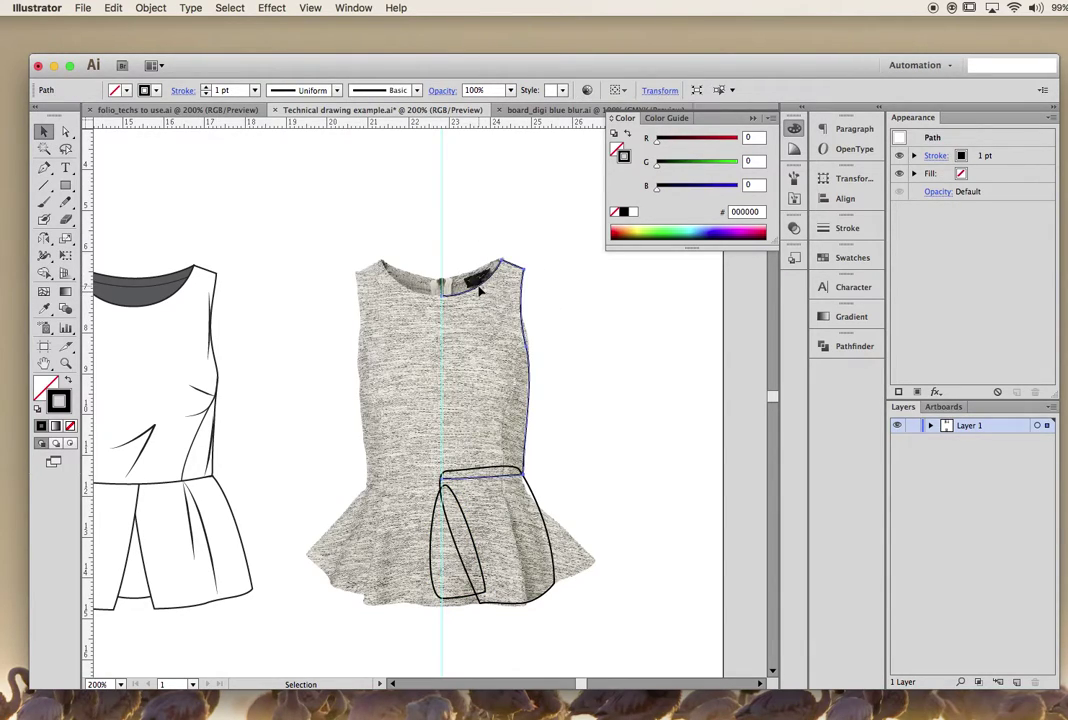
pyautogui.moveTo(576, 367); pyautogui.dragTo(461, 562)
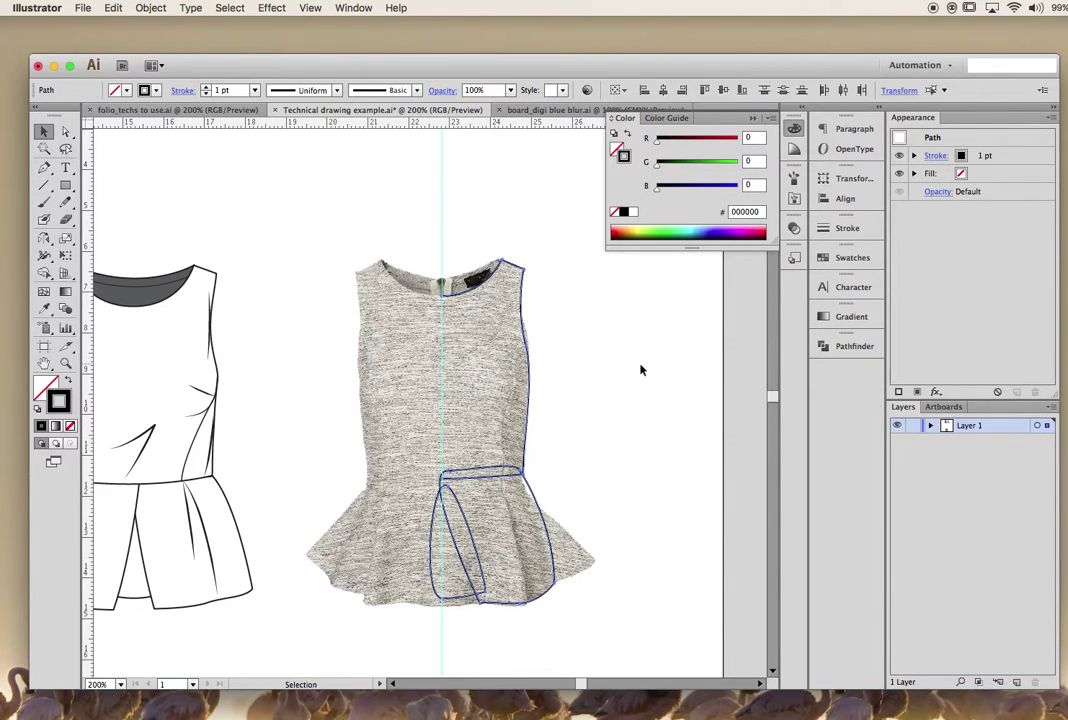
pyautogui.press('o')
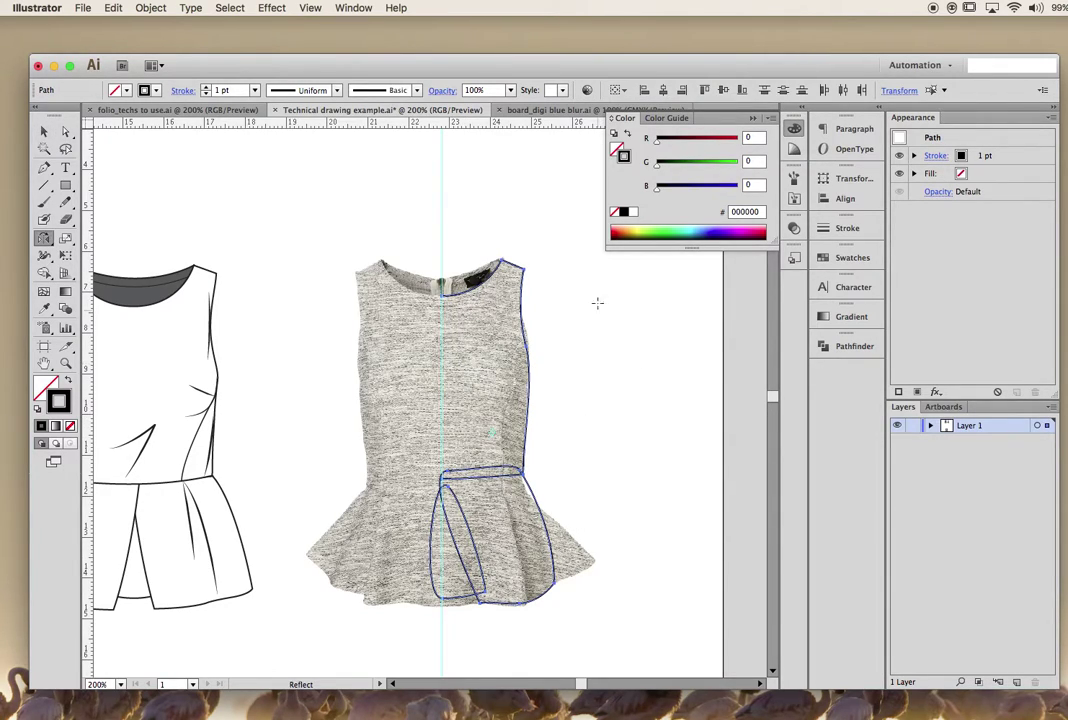
pyautogui.click(441, 233)
pyautogui.moveTo(490, 220); pyautogui.dragTo(420, 224)
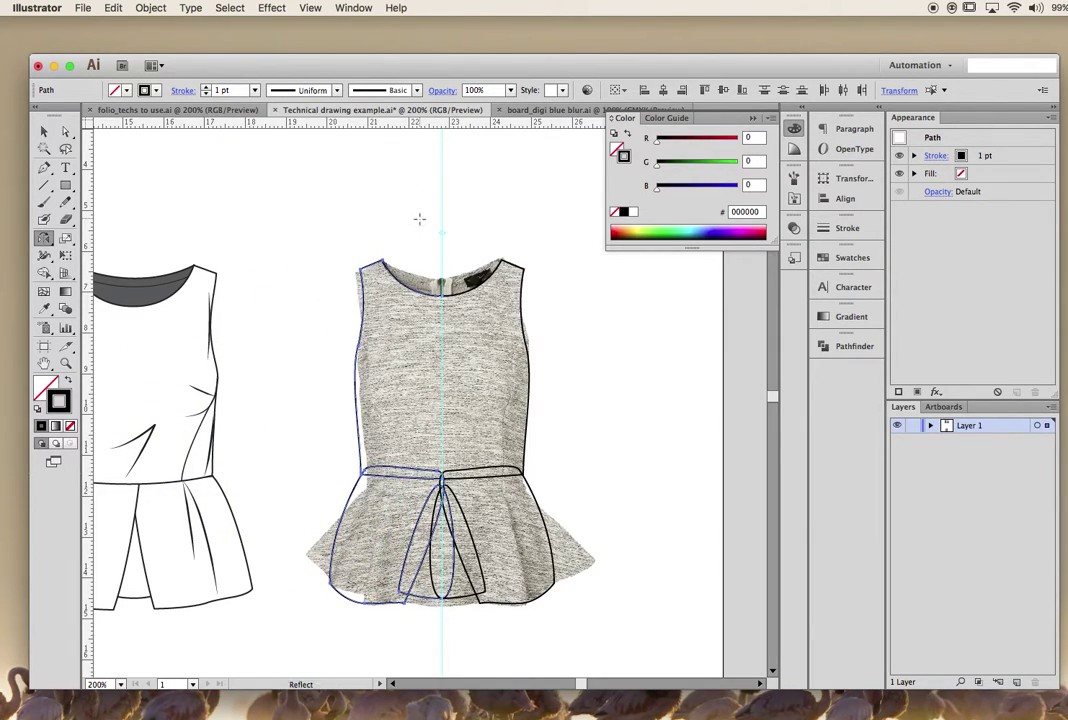
# - Join the two bodice halves at the neckline's centre points
pyautogui.click(65, 131)
pyautogui.click(310, 162)
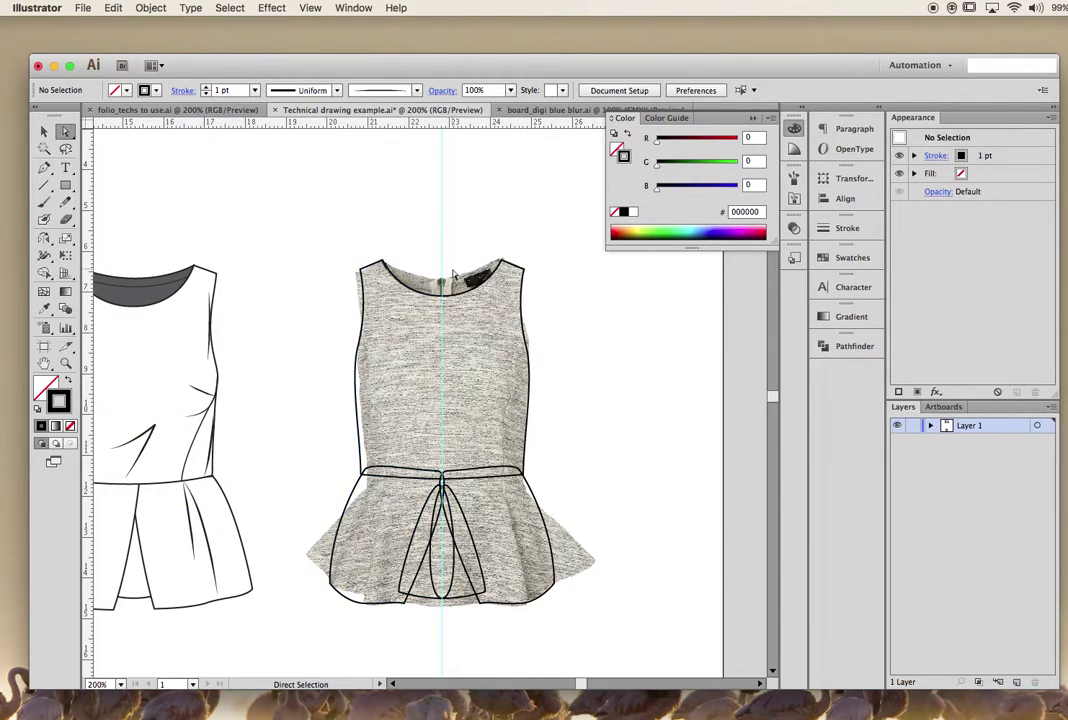
pyautogui.moveTo(434, 283); pyautogui.dragTo(448, 307)
pyautogui.click(320, 220)
pyautogui.click(65, 130)
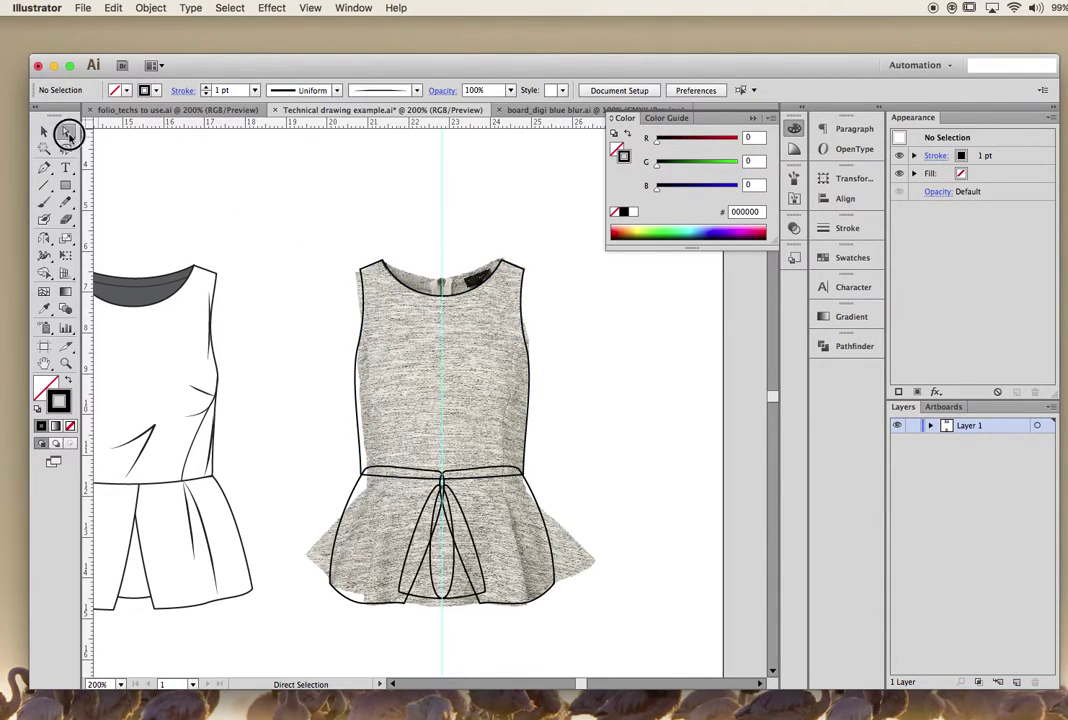
pyautogui.click(452, 290)
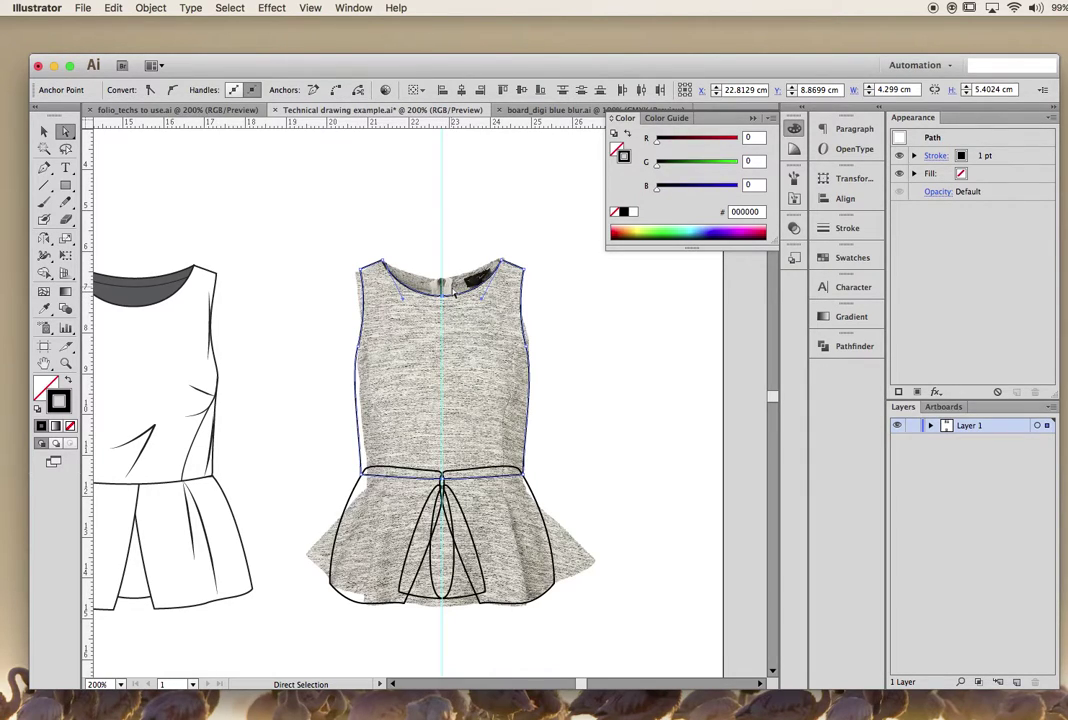
pyautogui.press('super+c')
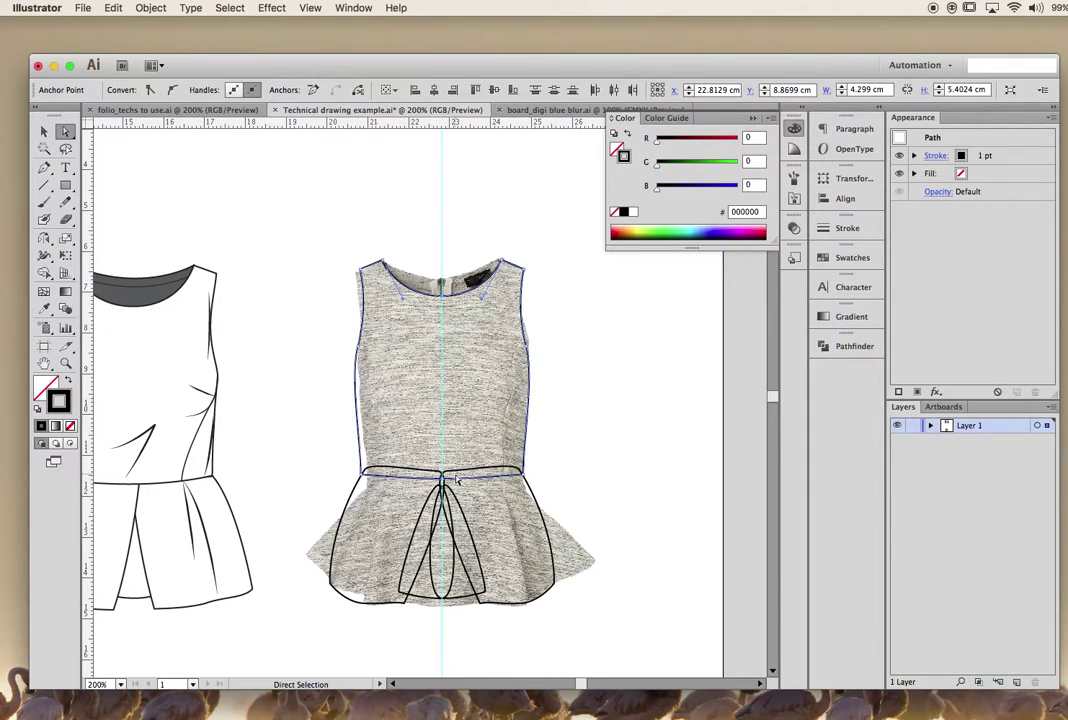
# - Join the bodice halves' end points at the centre of the waistline to close the outline
pyautogui.press('super+equal')
pyautogui.press('super+equal')
pyautogui.press('super+equal')
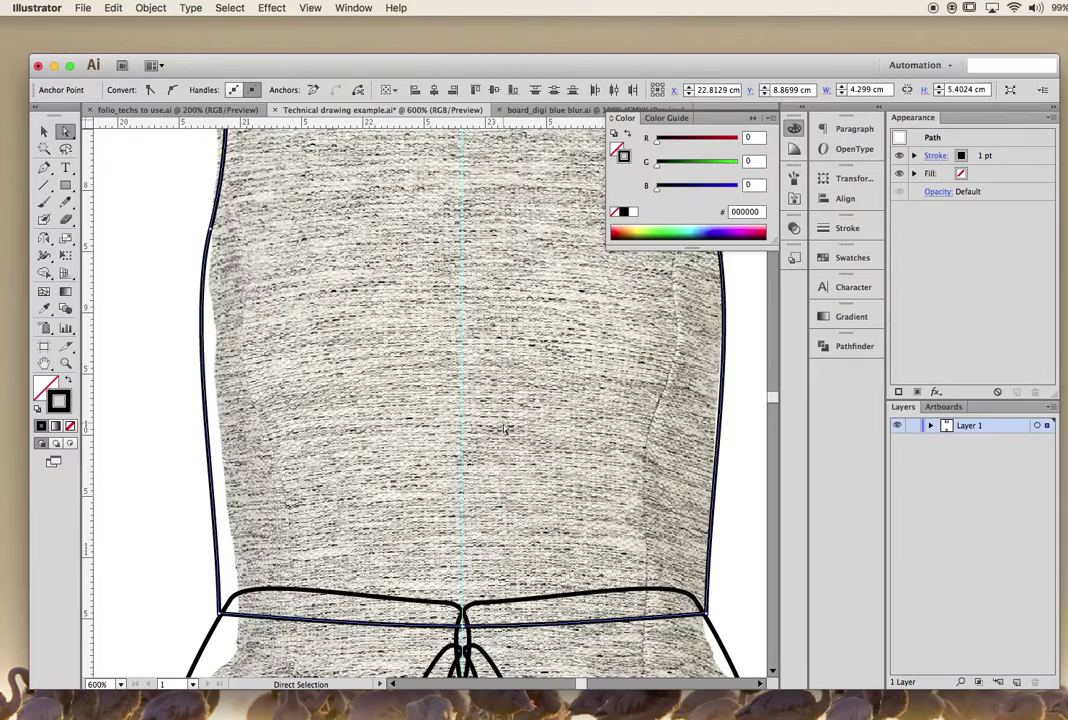
pyautogui.scroll(-10, 505, 428)
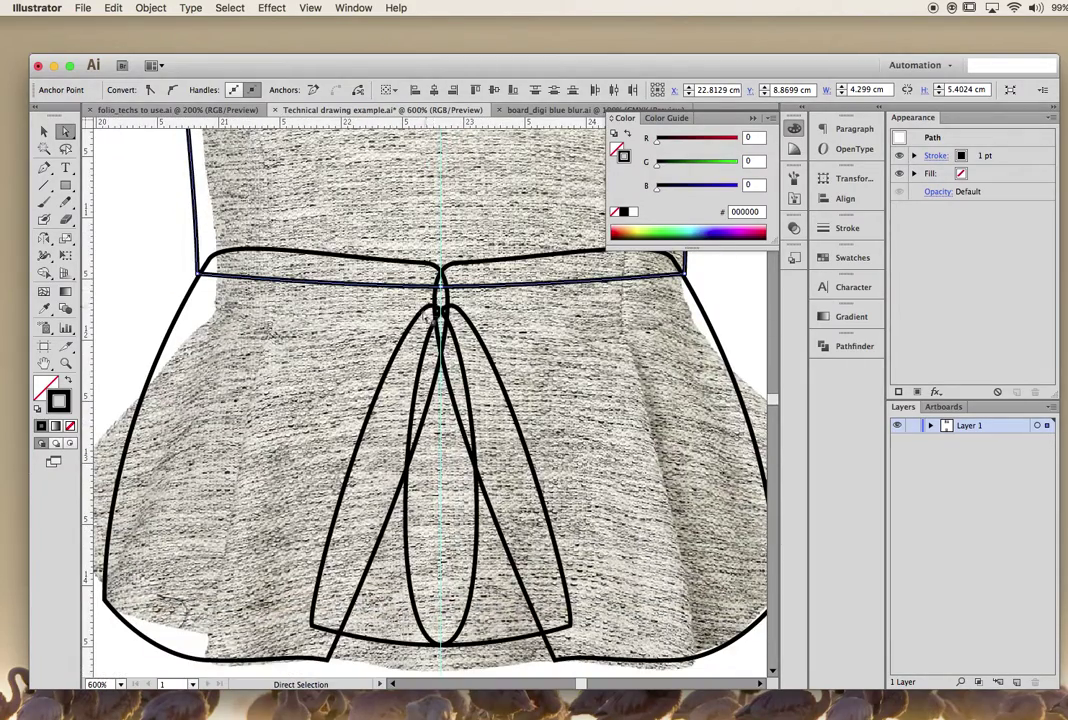
pyautogui.click(442, 305)
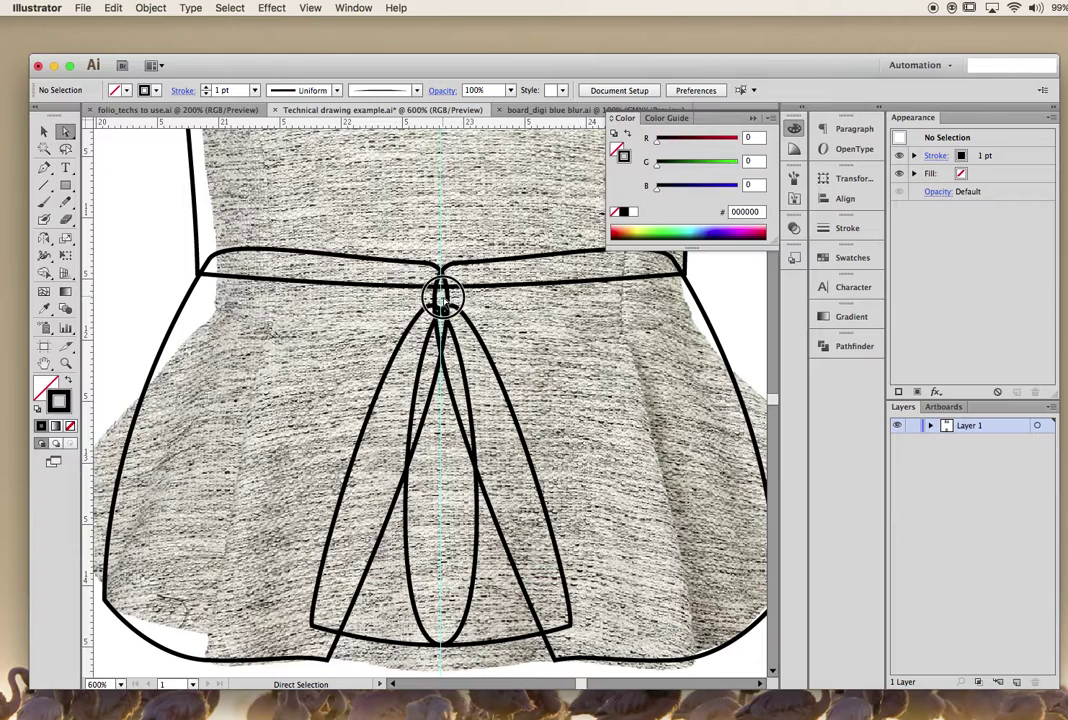
pyautogui.click(437, 283)
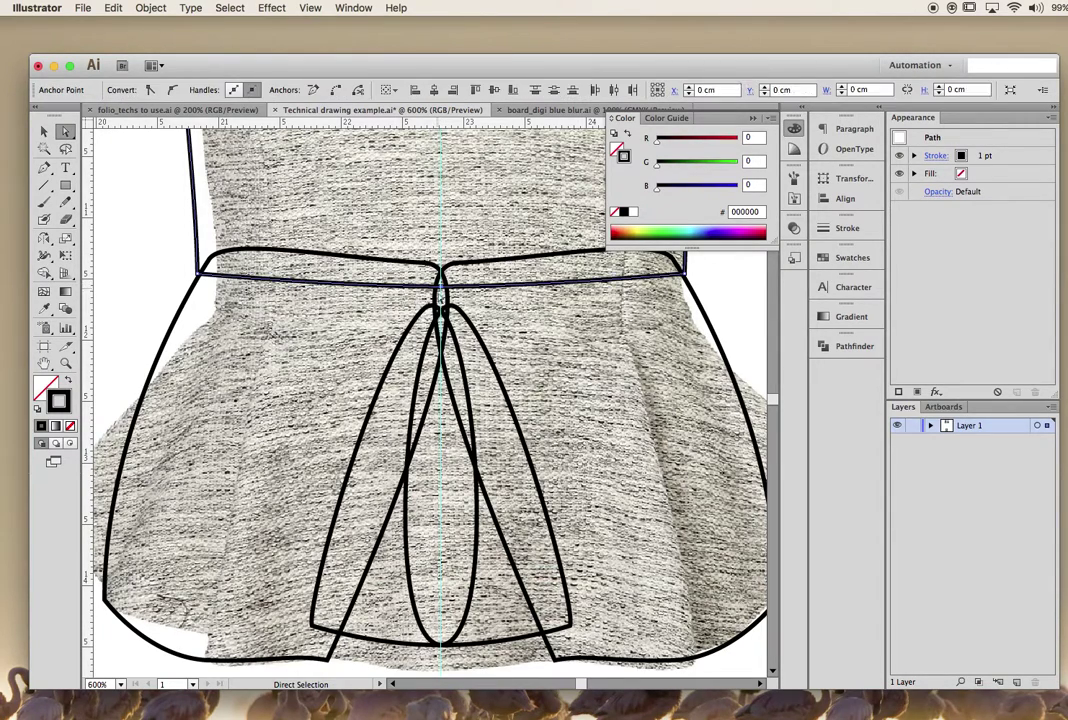
pyautogui.press('v')
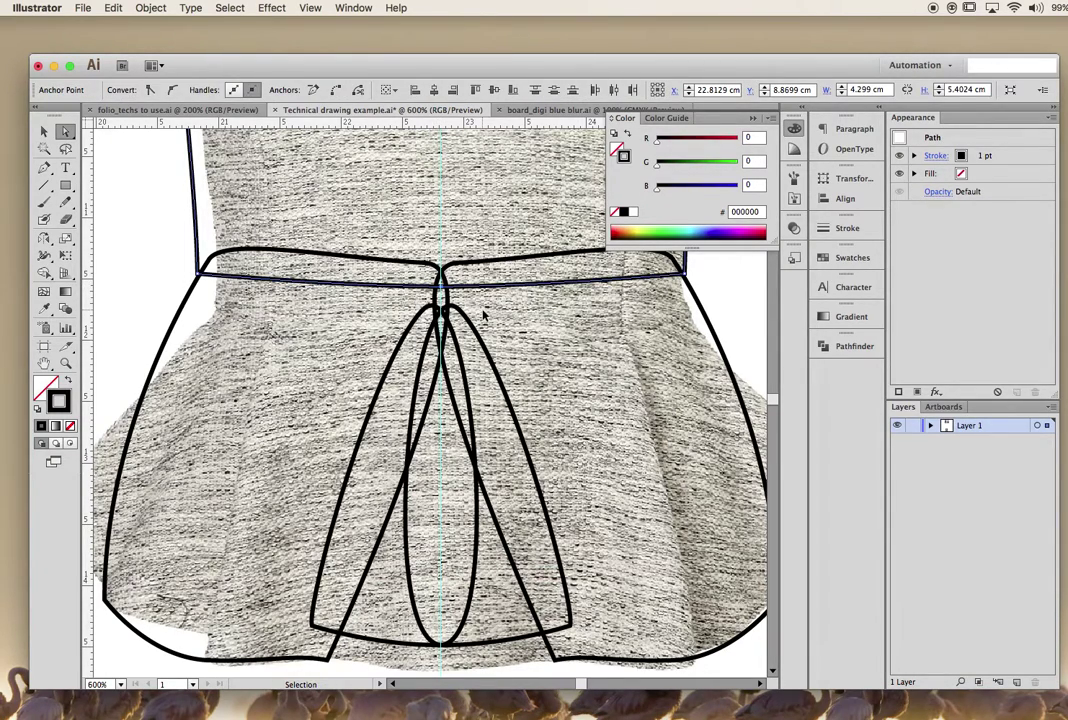
pyautogui.press('a')
pyautogui.hscroll(3, 485, 316)
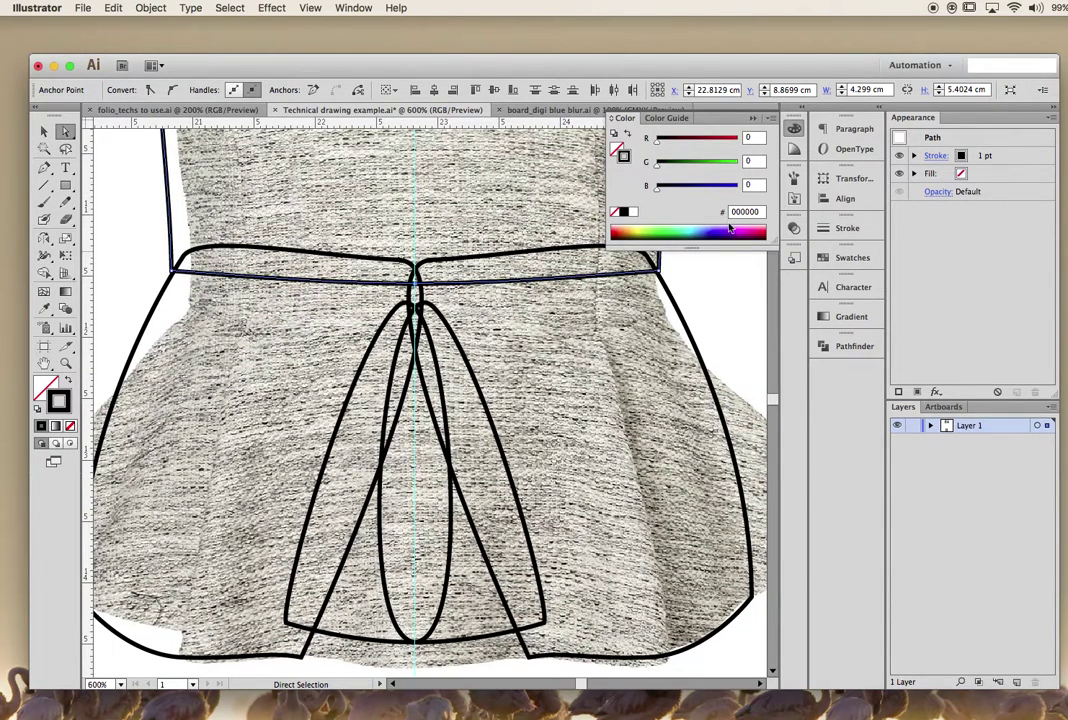
# - Fill the closed bodice shape with cyan 45E7FF and deselect it
pyautogui.click(40, 390)
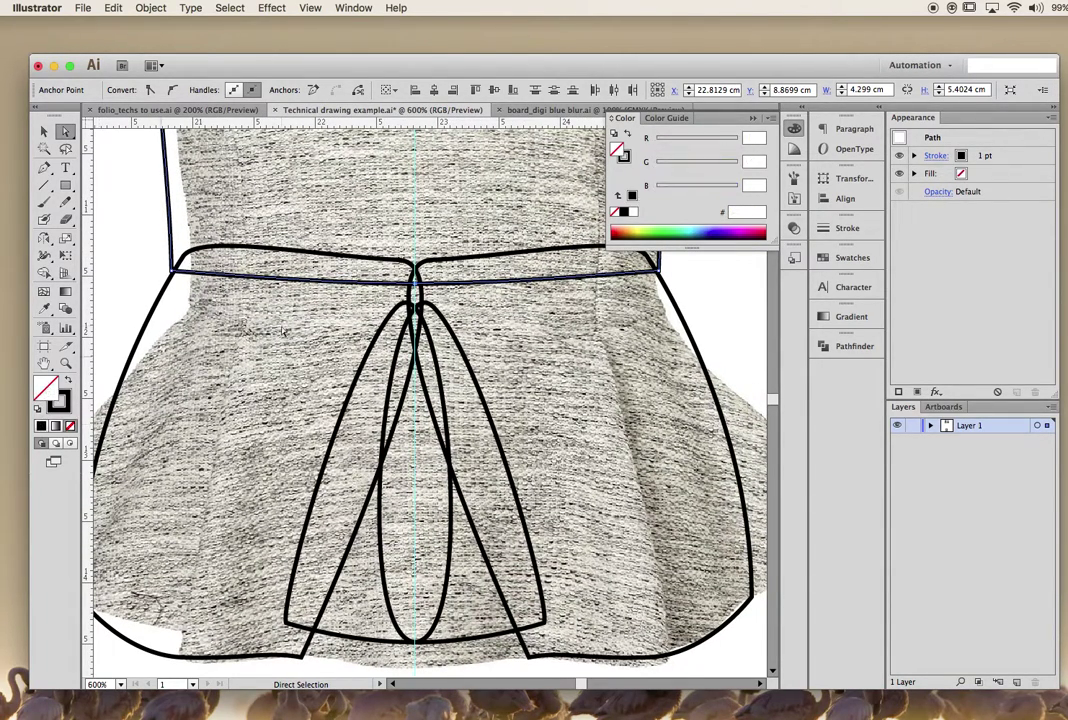
pyautogui.click(690, 233)
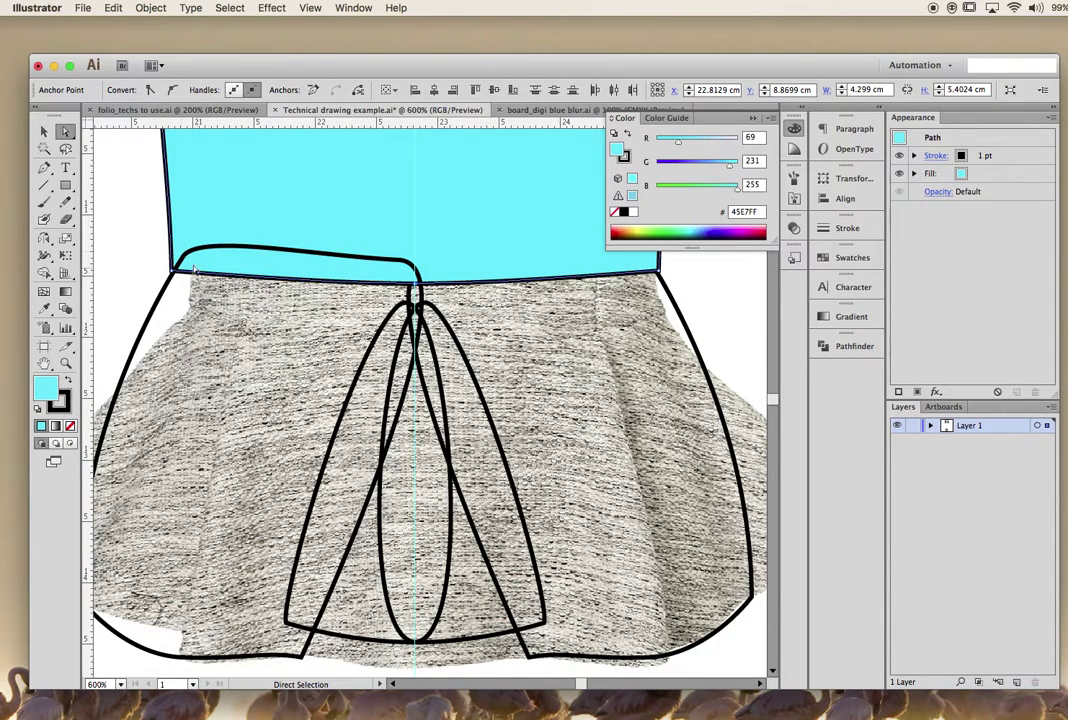
pyautogui.click(67, 132)
pyautogui.click(108, 187)
pyautogui.scroll(-5, 192, 370)
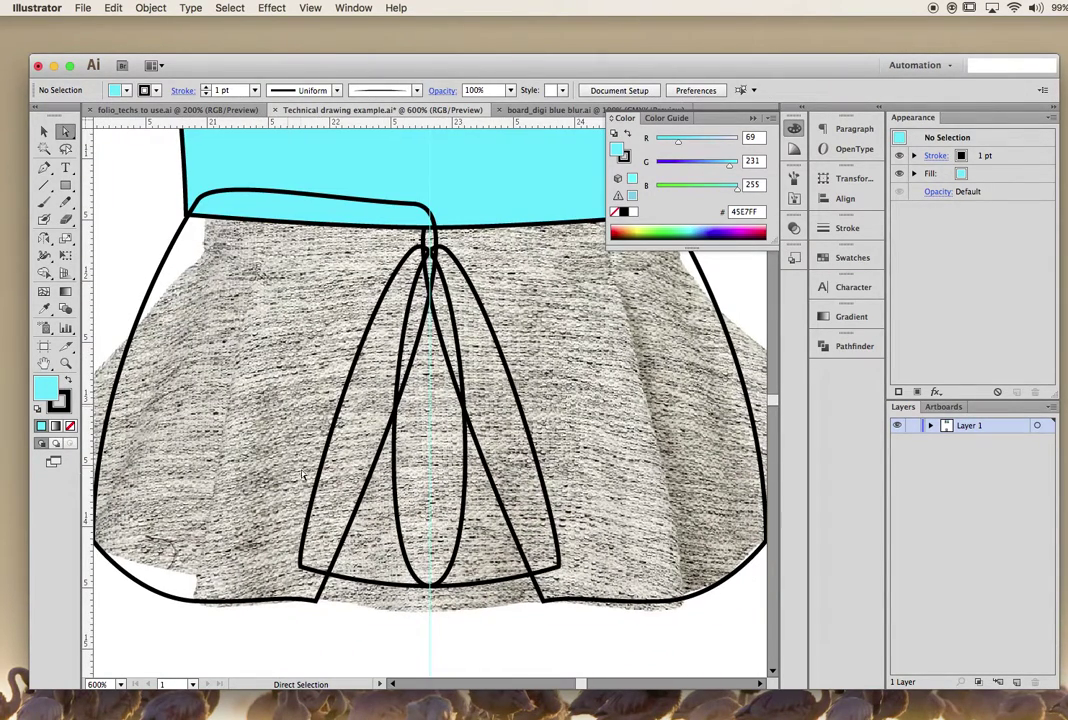
# - Select both outer peplum halves and apply the bodice's cyan fill to them with the Eyedropper
pyautogui.moveTo(329, 625); pyautogui.dragTo(300, 594)
pyautogui.moveTo(566, 619); pyautogui.dragTo(555, 593)
pyautogui.press('i')
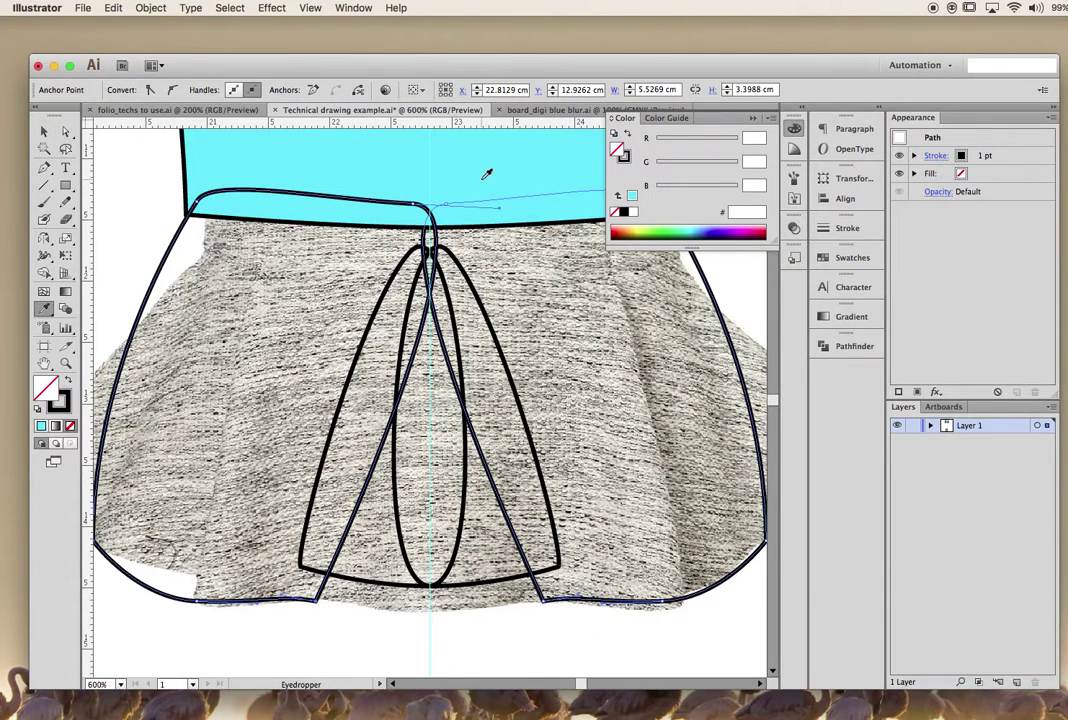
pyautogui.click(480, 177)
pyautogui.click(65, 131)
pyautogui.click(119, 167)
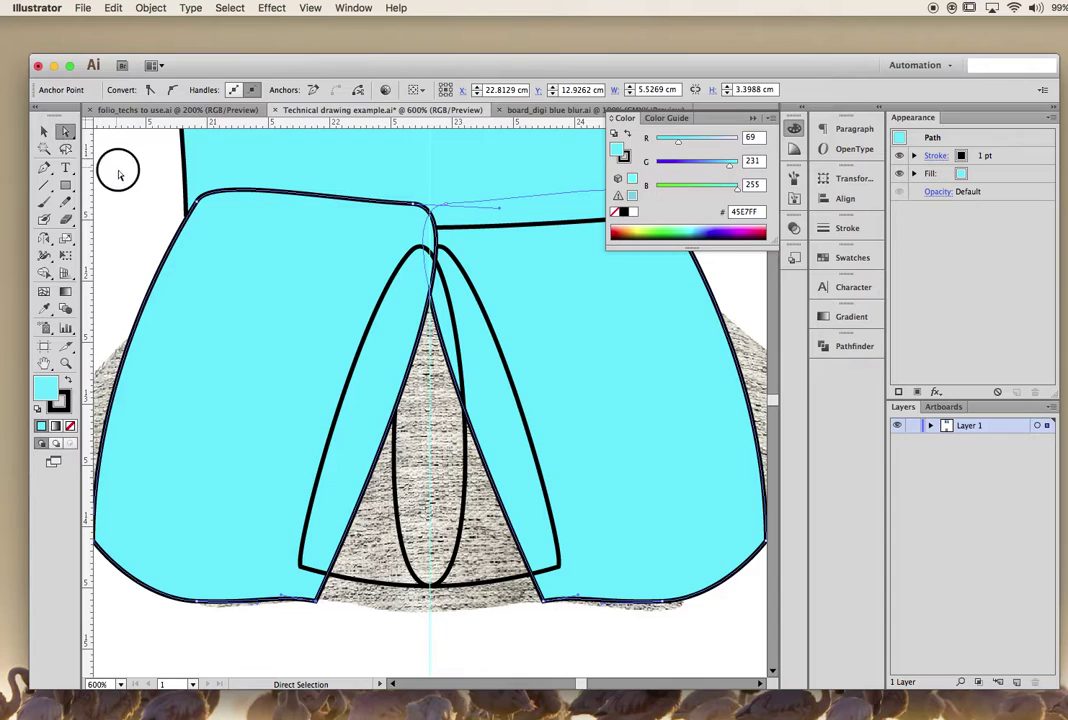
# - Bring the right peplum half forward until it lies in front of the left half
pyautogui.click(460, 250)
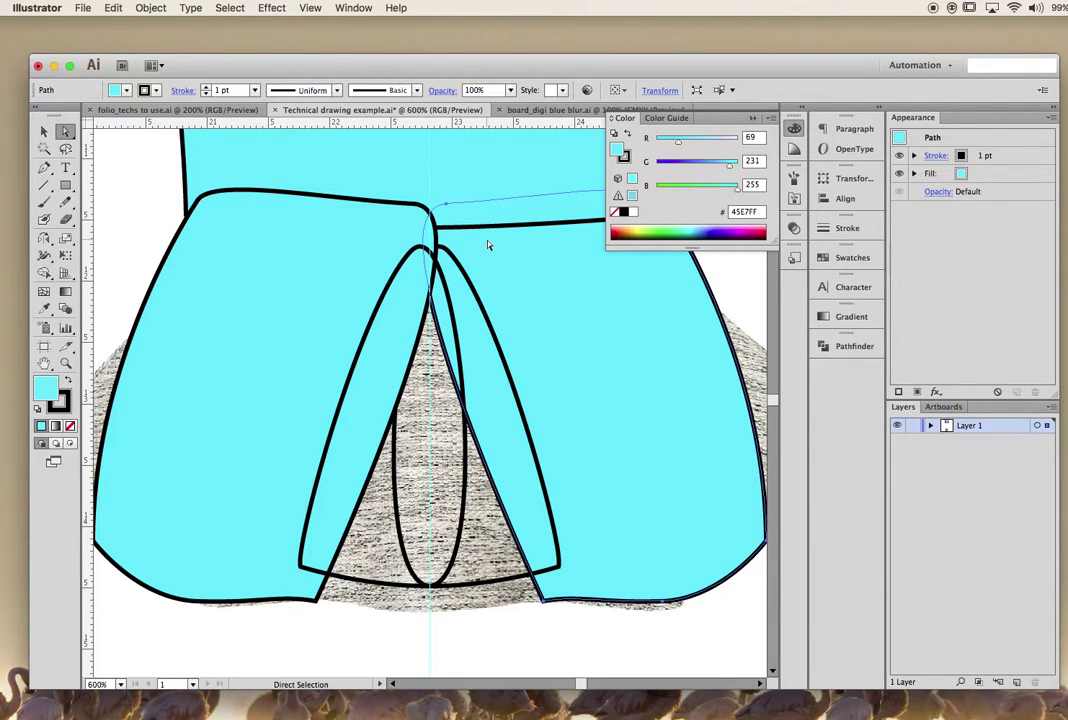
pyautogui.hscroll(2, 488, 245)
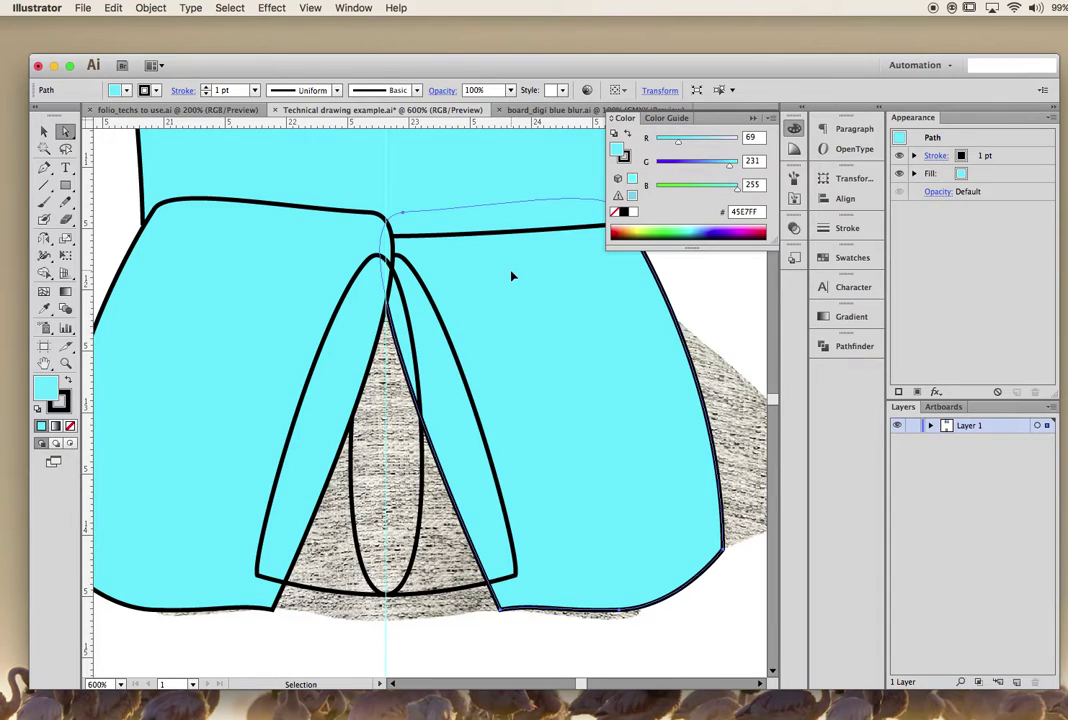
pyautogui.press('super+z')
pyautogui.press('super+z')
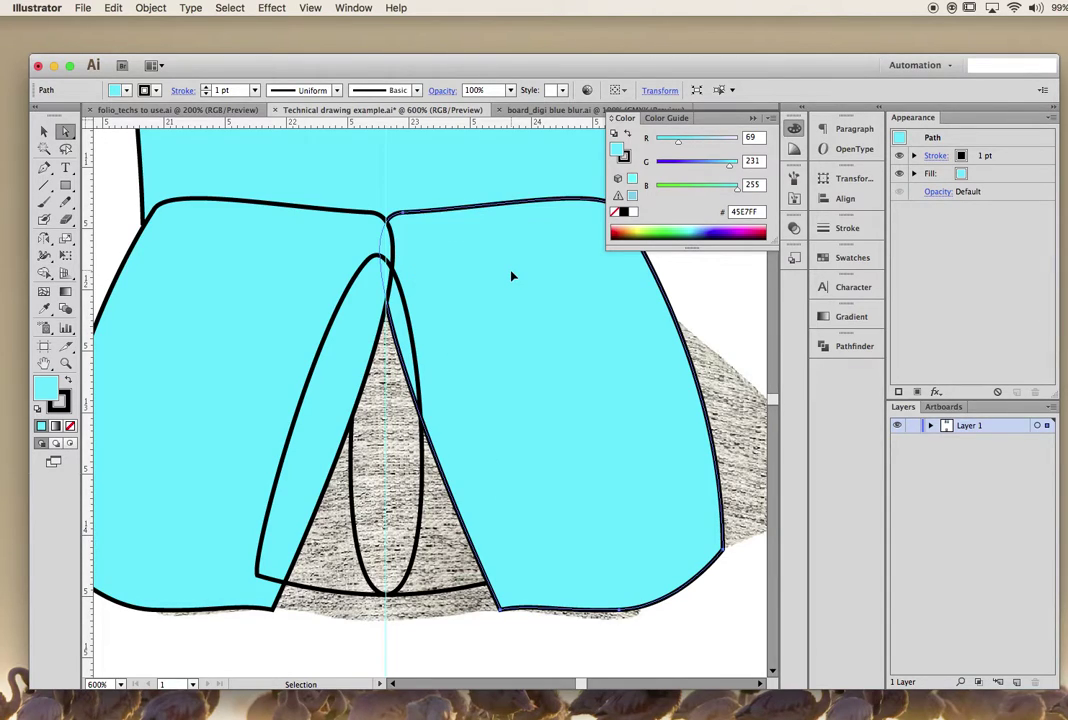
pyautogui.press('super+z')
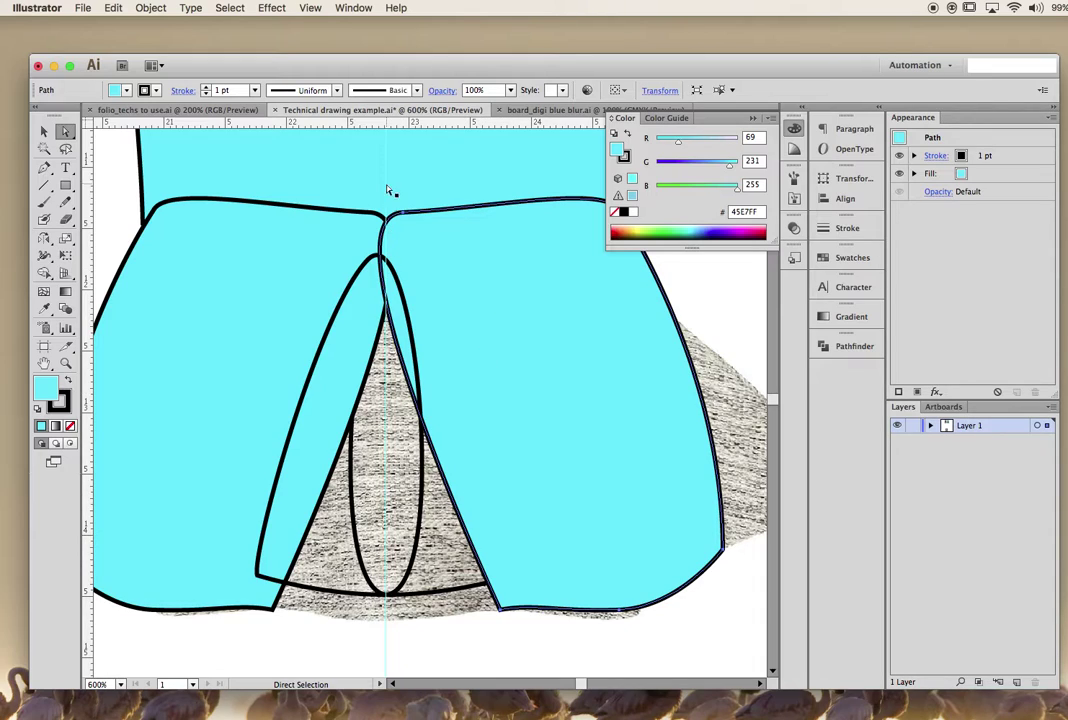
# - Bring the bodice shape in front of both peplum halves and deselect it
pyautogui.press('super+z')
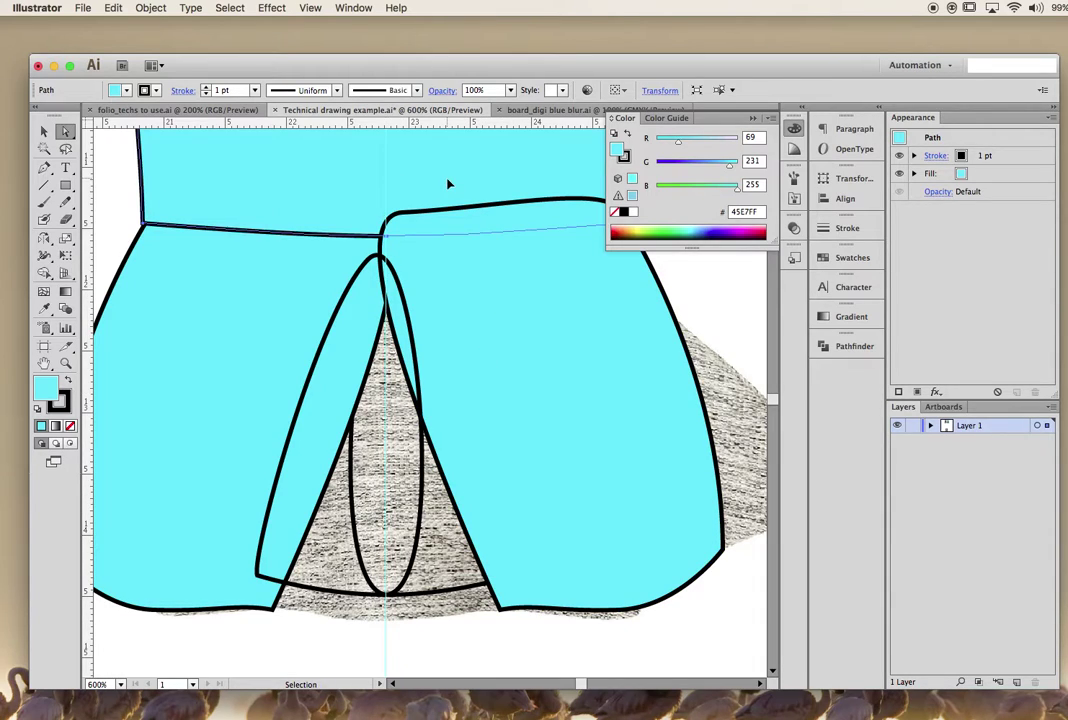
pyautogui.press('super+z')
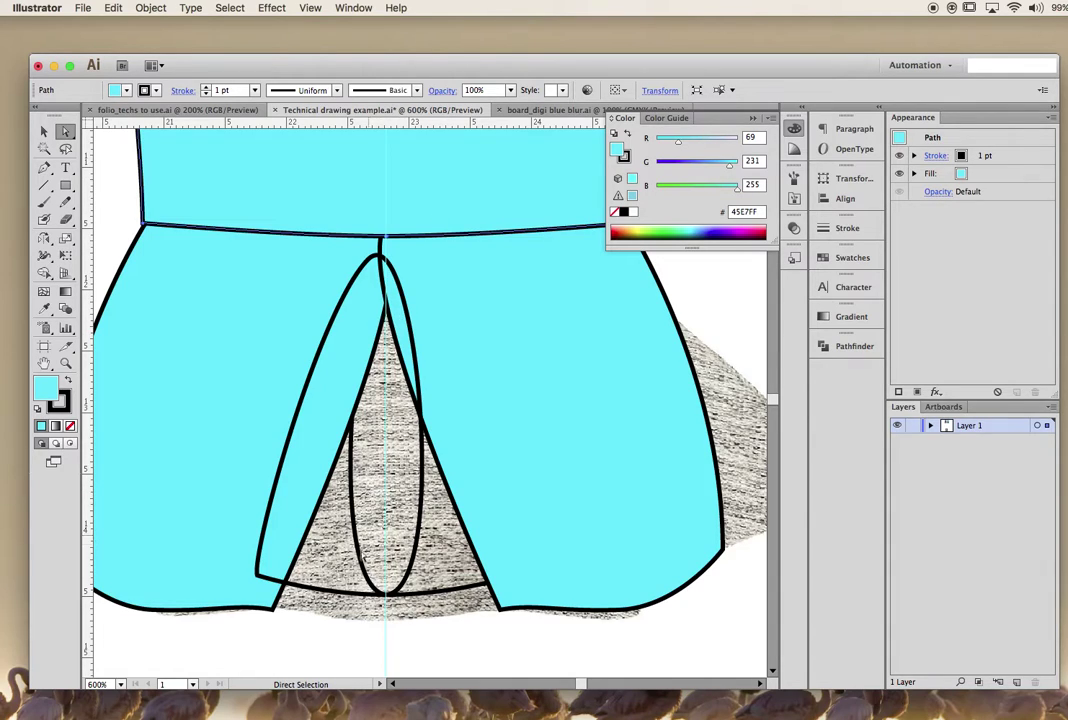
pyautogui.click(337, 554)
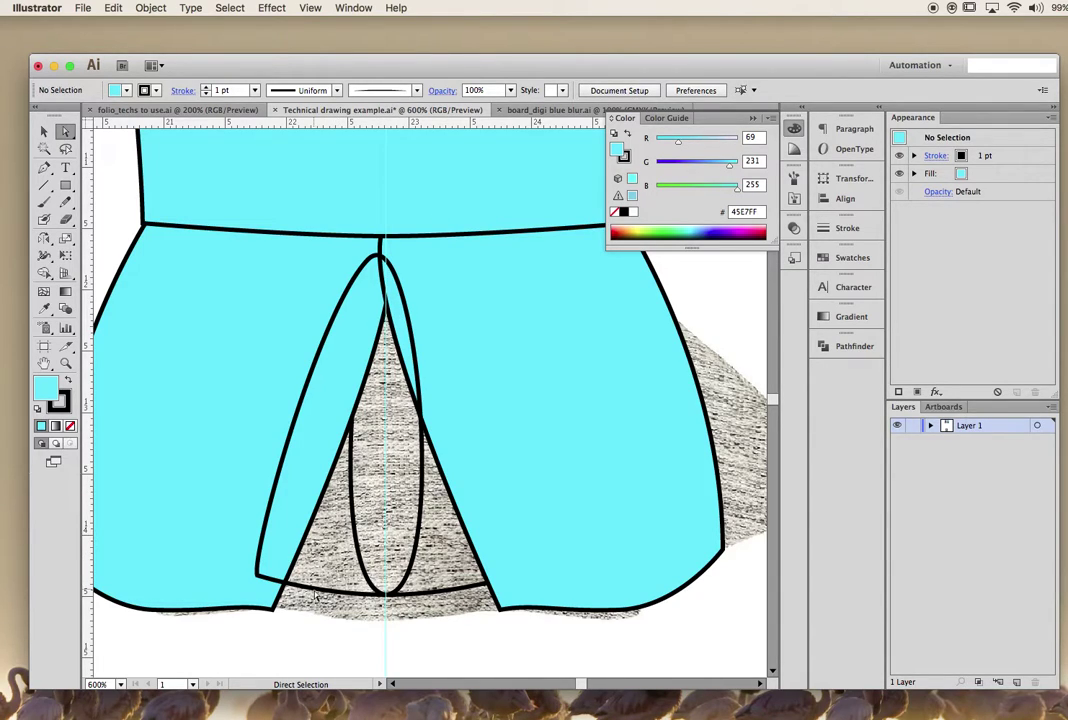
# - Select both halves of the inner centre peplum panel and merge them into one shape with Pathfinder Unite
pyautogui.click(342, 592)
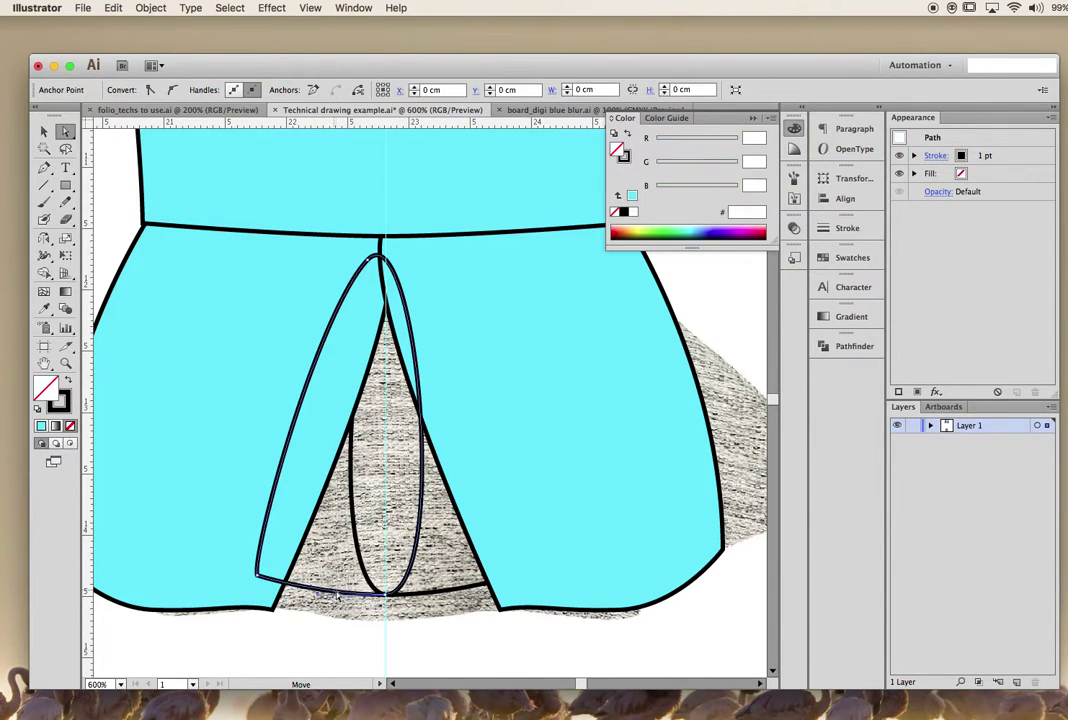
pyautogui.keyDown('shift'); pyautogui.click(413, 597); pyautogui.keyUp('shift')
pyautogui.press('super+minus')
pyautogui.press('super+minus')
pyautogui.hscroll(-2, 413, 597)
pyautogui.hscroll(-5, 298, 536)
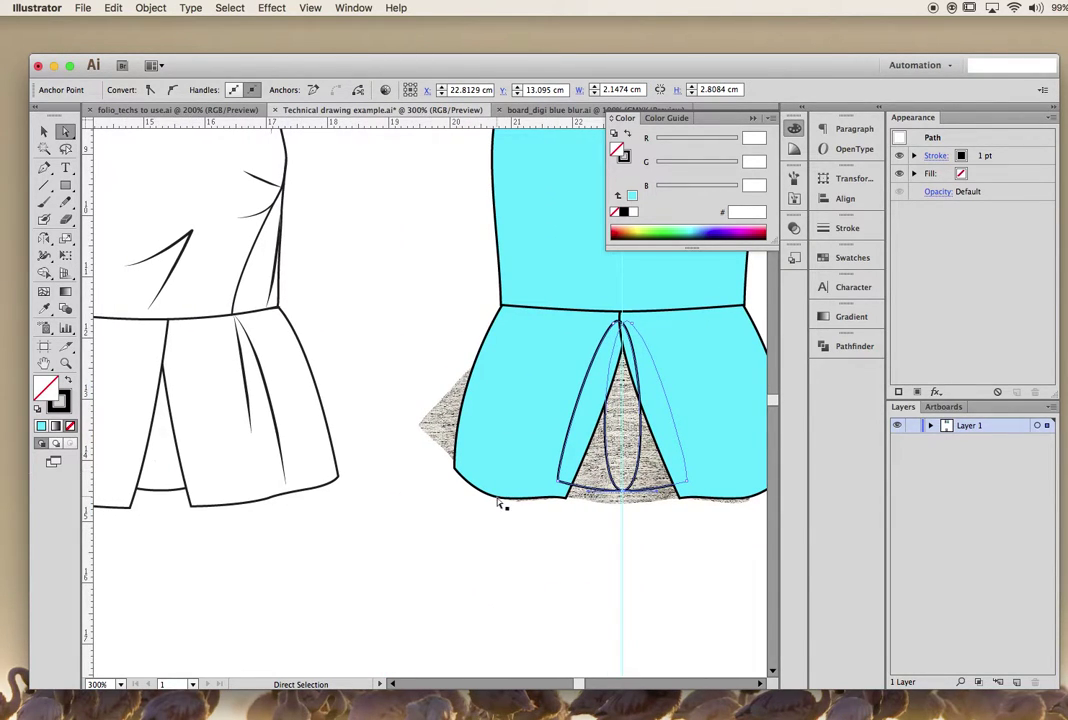
pyautogui.hscroll(7, 498, 502)
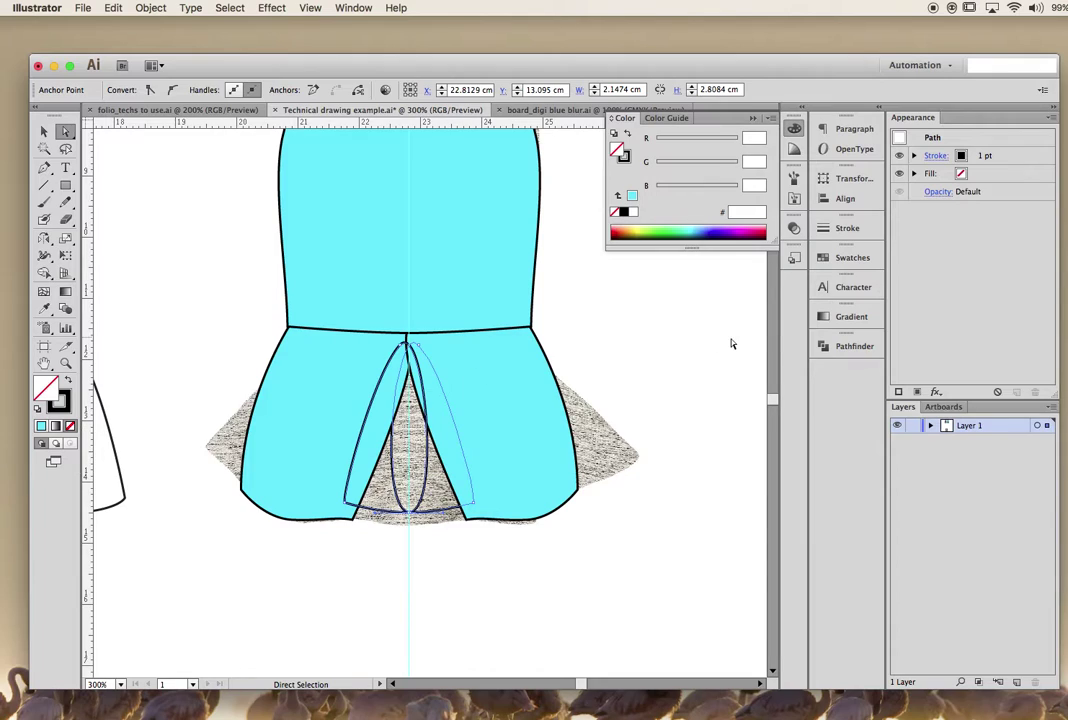
pyautogui.click(825, 347)
pyautogui.click(648, 369)
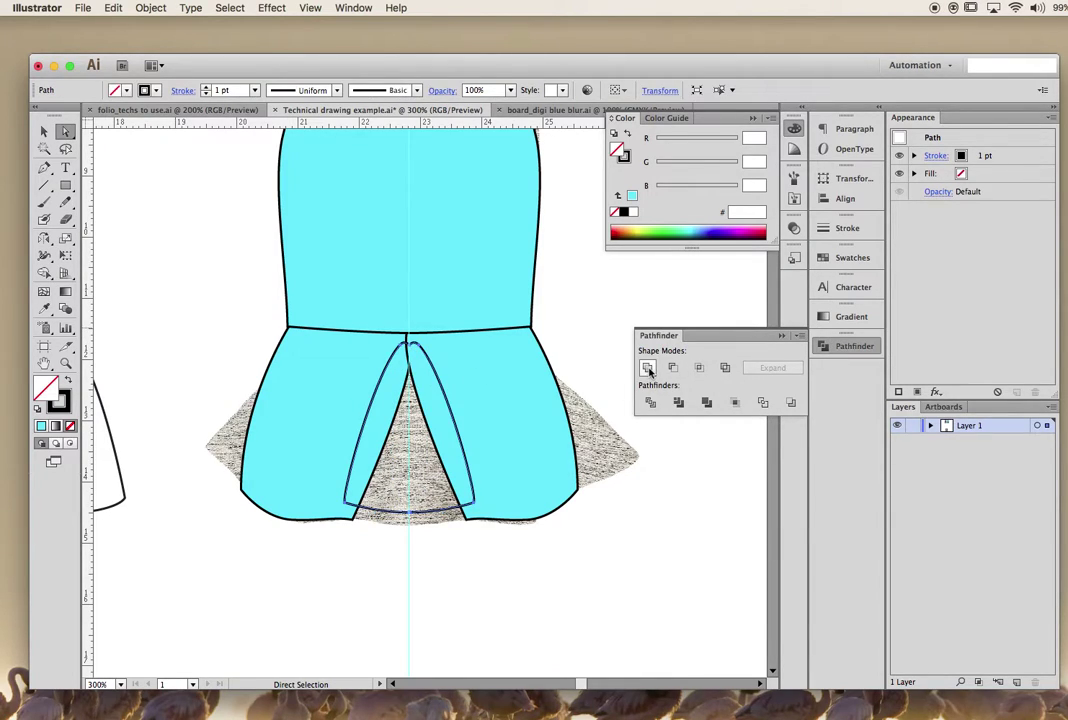
# - Apply the outer peplum's cyan fill to the merged inner panel with the Eyedropper
pyautogui.press('i')
pyautogui.click(506, 389)
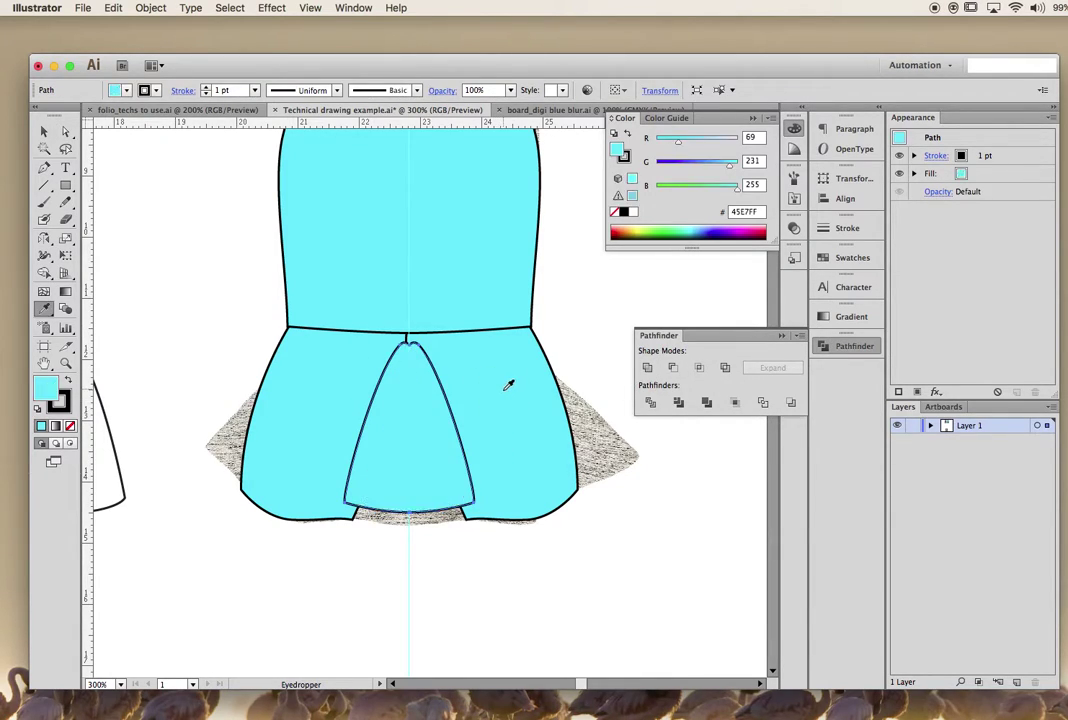
pyautogui.click(66, 132)
pyautogui.click(172, 247)
# - Bring both outer peplum halves and the bodice to the front of the inner panel and deselect them
pyautogui.click(324, 398)
pyautogui.click(434, 448)
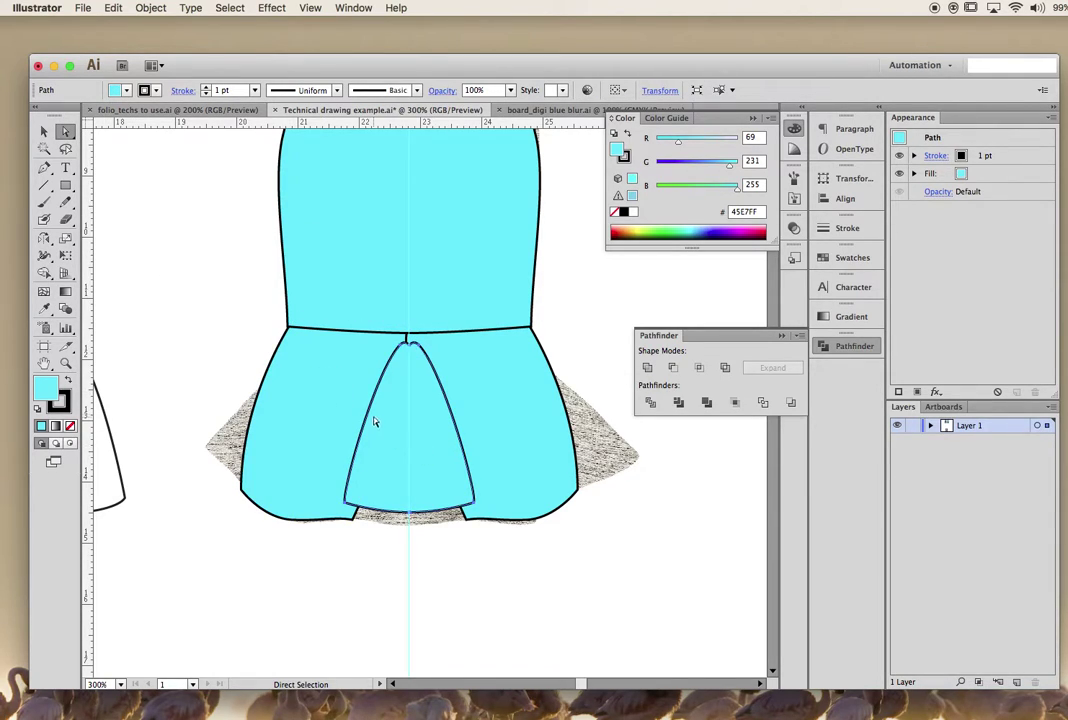
pyautogui.click(358, 394)
pyautogui.keyDown('shift'); pyautogui.click(470, 362); pyautogui.keyUp('shift')
pyautogui.keyDown('shift'); pyautogui.click(461, 293); pyautogui.keyUp('shift')
pyautogui.press('super+shift+bracketright')
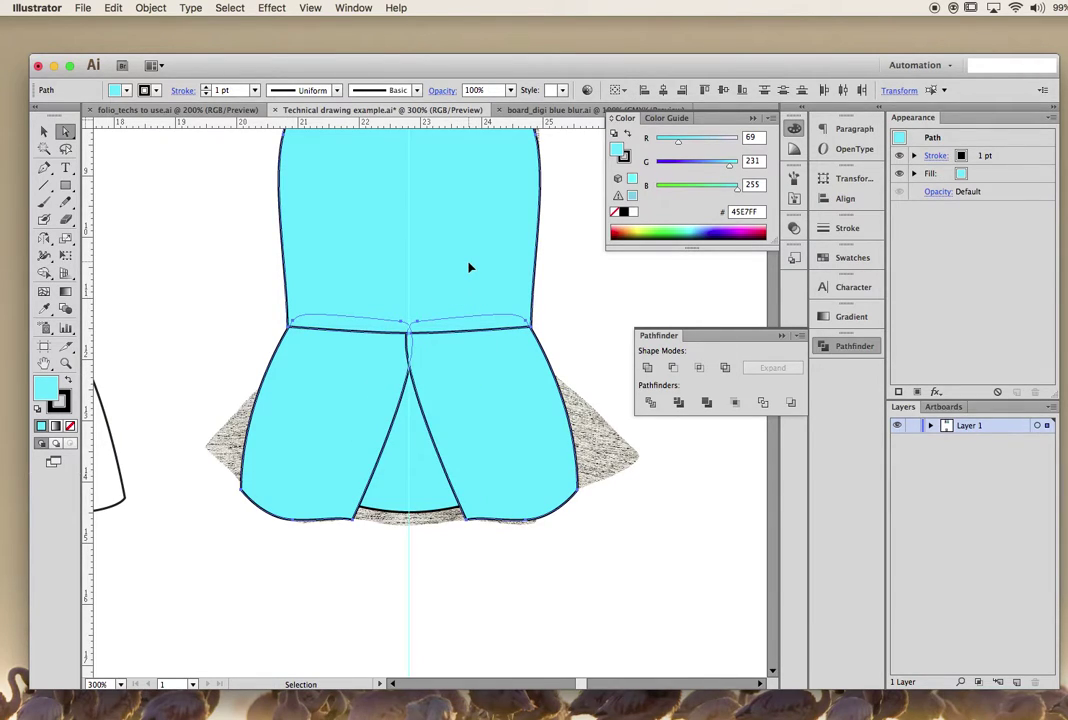
pyautogui.click(594, 296)
# - Review the layered cyan top from neckline to hem against the finished flat beside it
pyautogui.scroll(5, 594, 296)
pyautogui.hscroll(2, 594, 296)
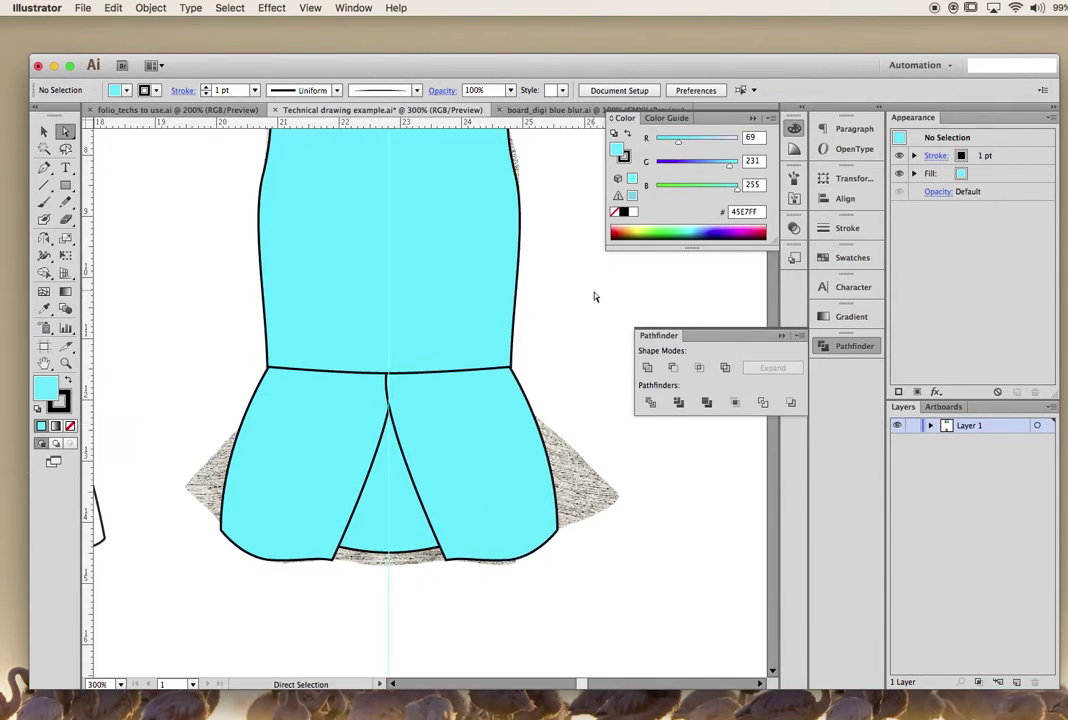
pyautogui.scroll(-5, 594, 296)
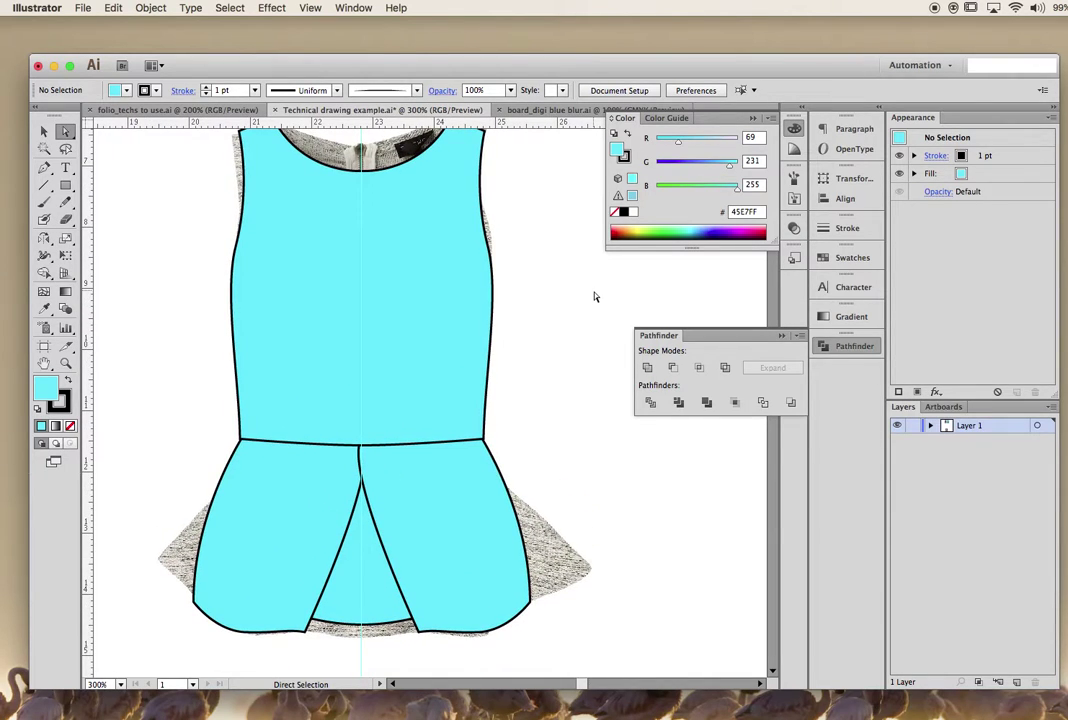
pyautogui.press('super+minus')
pyautogui.press('super+plus')
pyautogui.hscroll(-6, 594, 296)
pyautogui.hscroll(8, 594, 296)
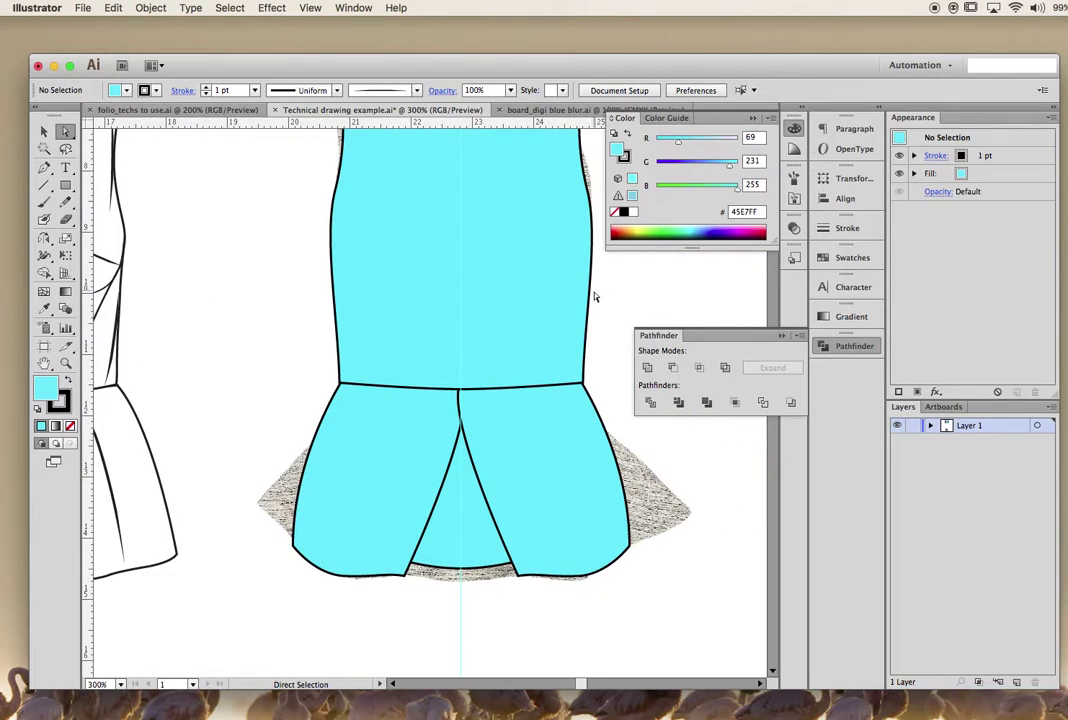
# - Add an anchor point to the inner edge of the right peplum half, just below the waist seam
pyautogui.press('super+plus')
pyautogui.press('super+plus')
pyautogui.press('super+plus')
pyautogui.hscroll(3, 596, 297)
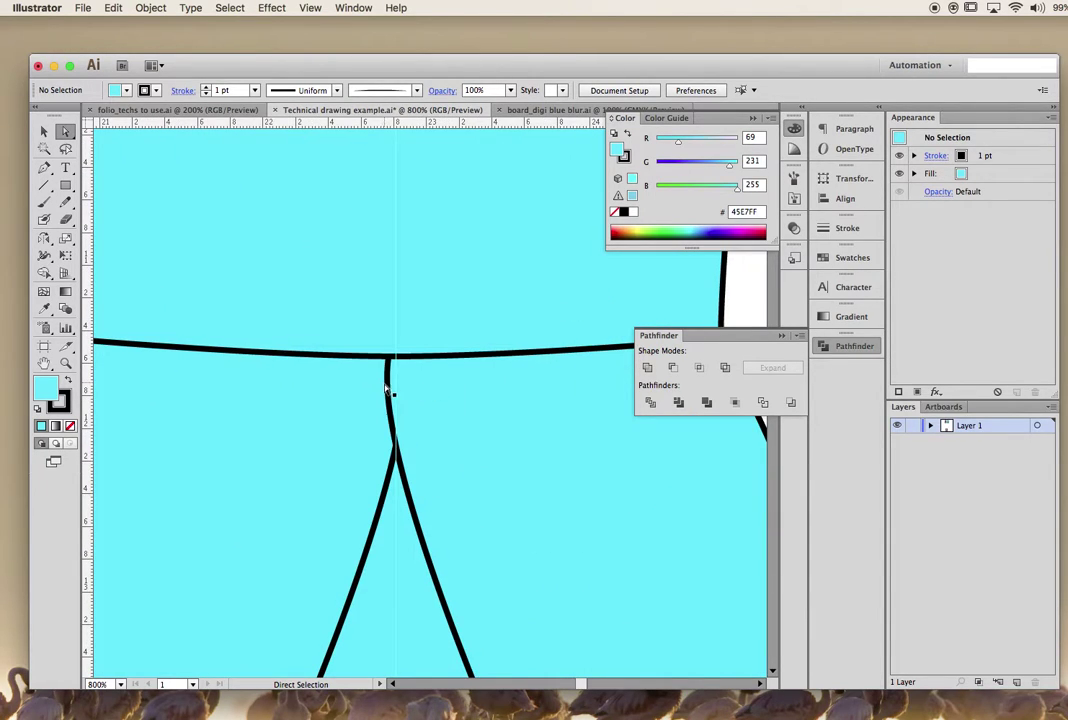
pyautogui.click(387, 390)
pyautogui.click(388, 391)
pyautogui.hscroll(2, 388, 391)
pyautogui.scroll(-5, 388, 391)
pyautogui.scroll(3, 388, 391)
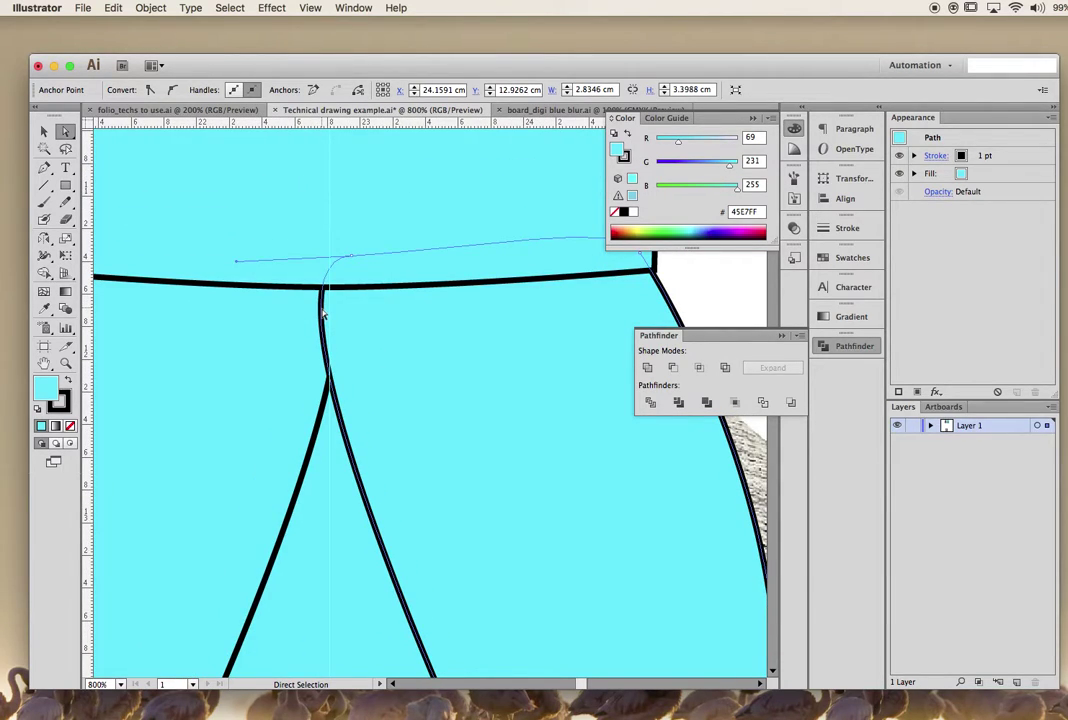
pyautogui.press('+')
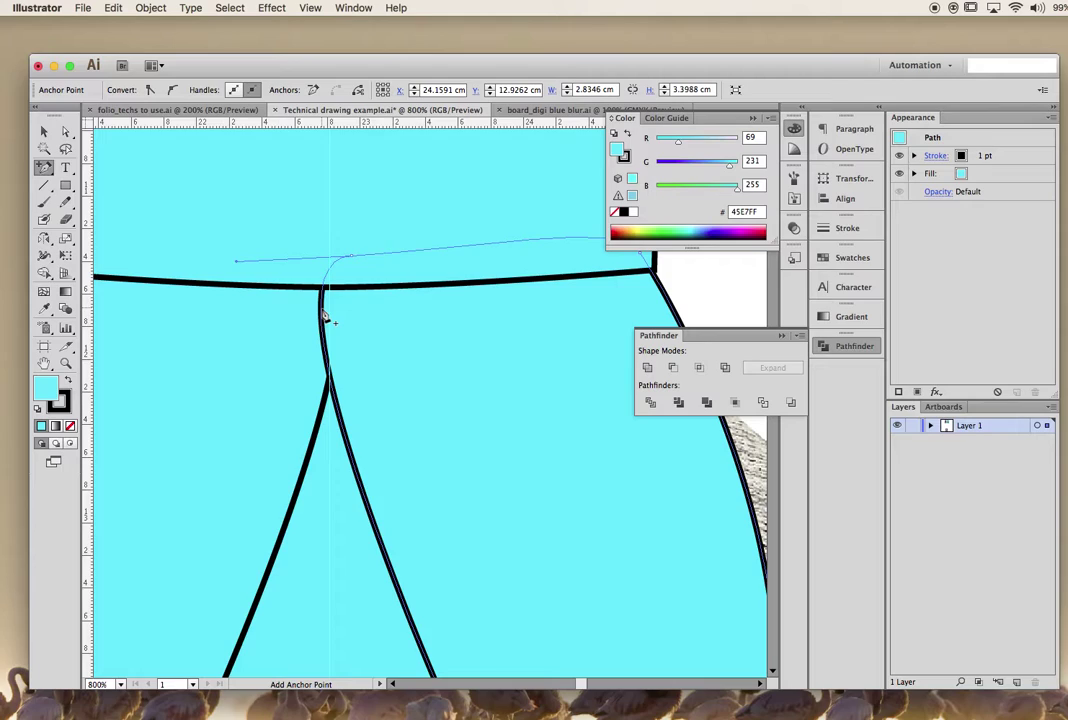
pyautogui.press('-')
pyautogui.press('+')
pyautogui.press('-')
pyautogui.press('+')
pyautogui.press('-')
pyautogui.click(322, 320)
# - Move the new anchor point up and left, above the waist seam, to about X 22.60 cm, Y 11.46 cm
pyautogui.click(65, 133)
pyautogui.click(692, 296)
pyautogui.click(321, 329)
pyautogui.moveTo(322, 331); pyautogui.dragTo(297, 279)
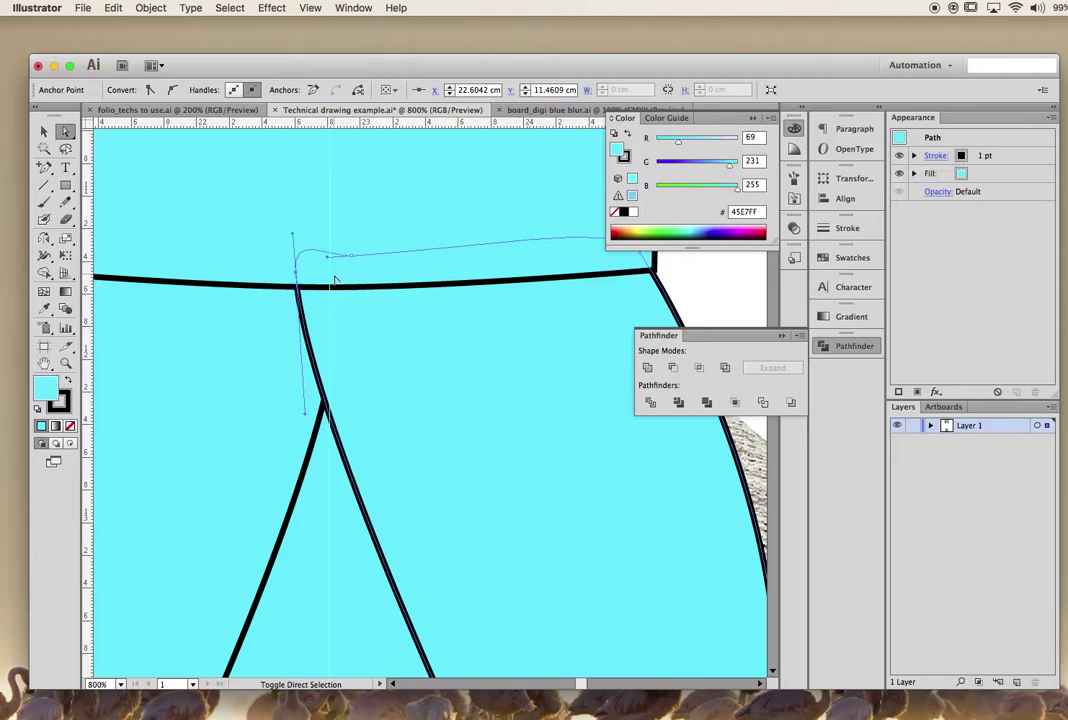
# - Convert the moved anchor point to a corner so the upper part of the peplum opening runs straight
pyautogui.hotkey('shift', 'c')
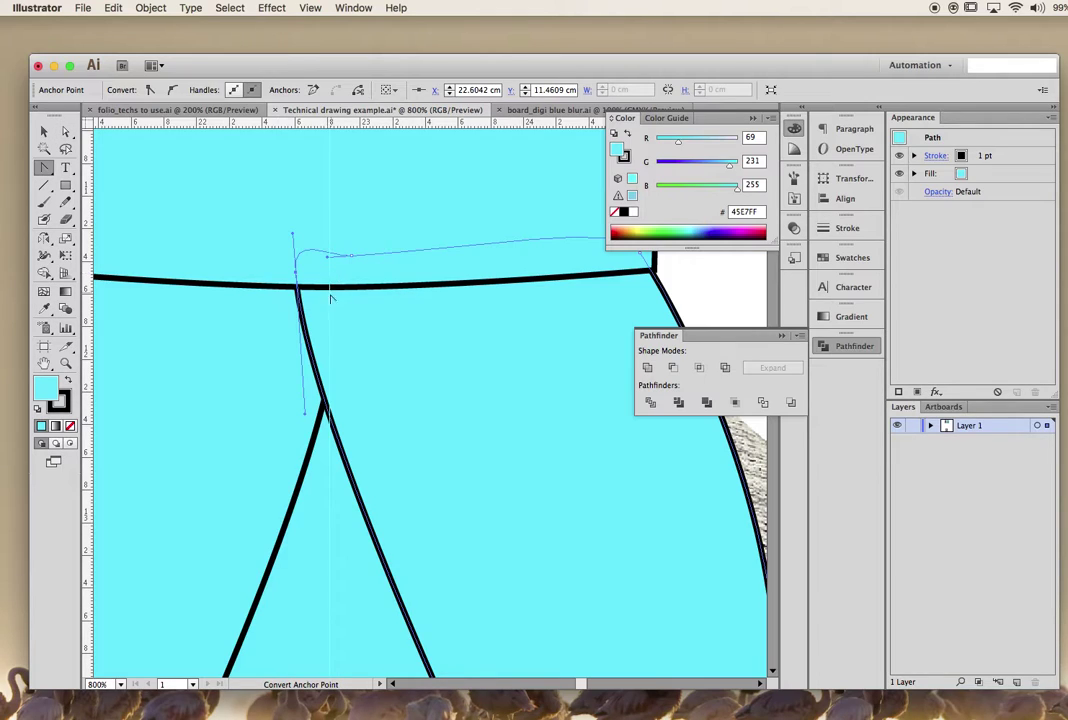
pyautogui.moveTo(44, 167); pyautogui.dragTo(82, 219)
pyautogui.click(296, 272)
pyautogui.click(68, 133)
pyautogui.press('super+minus')
pyautogui.press('super+minus')
pyautogui.press('super+minus')
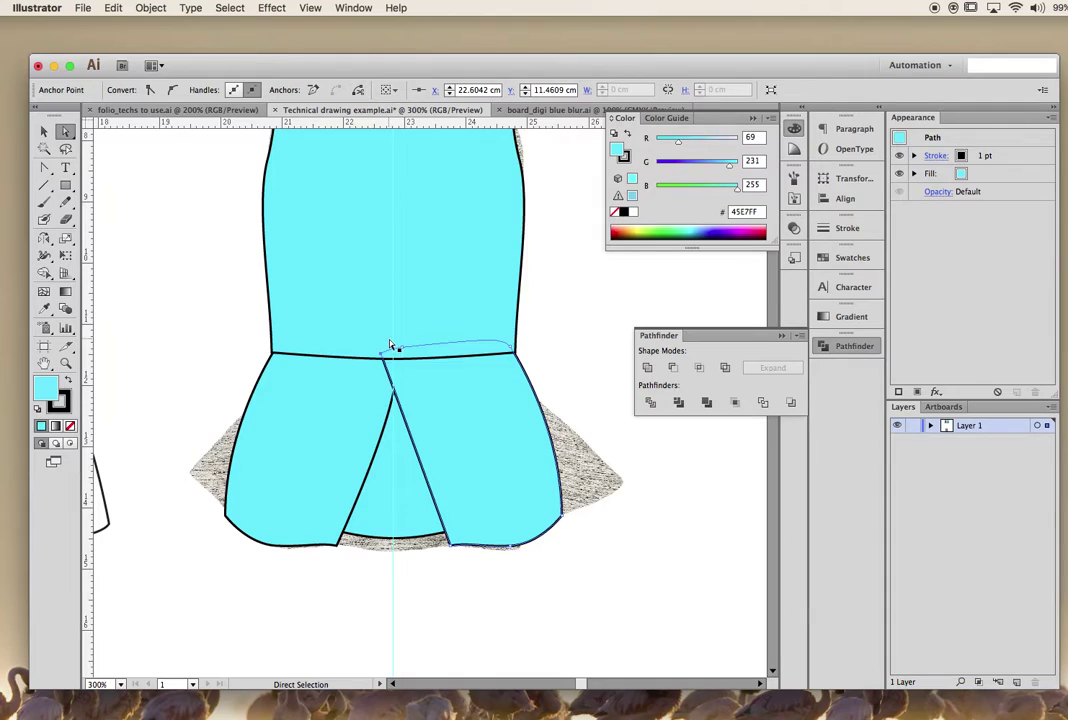
pyautogui.hscroll(1, 390, 345)
pyautogui.scroll(1, 390, 345)
pyautogui.click(361, 440)
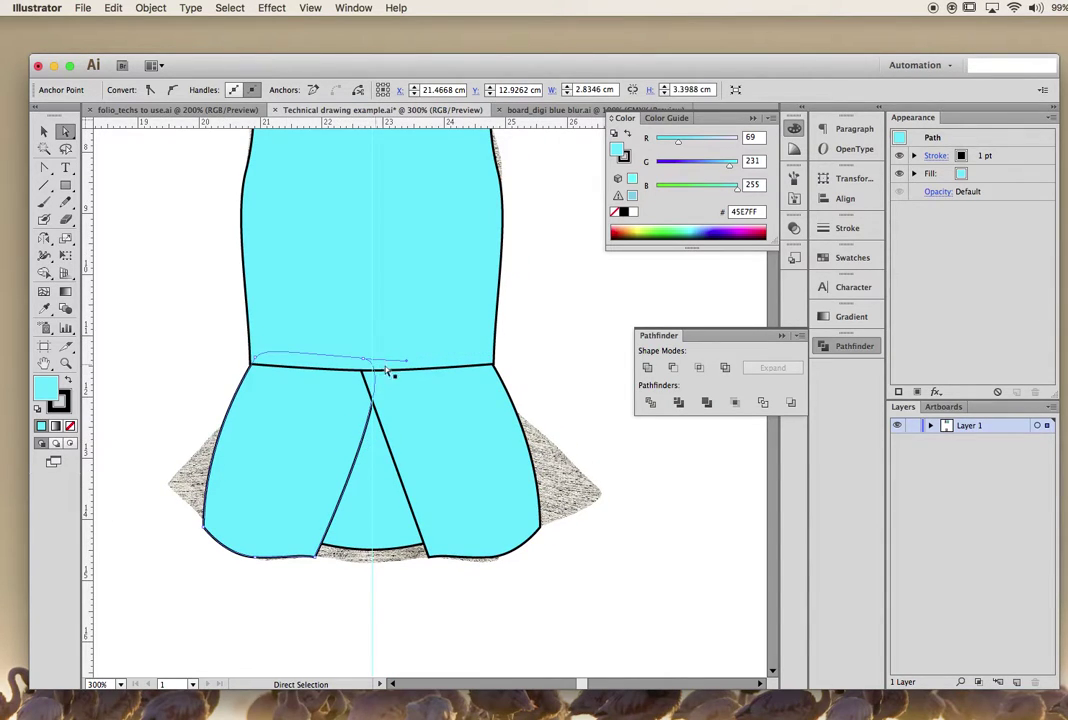
pyautogui.click(315, 443)
pyautogui.press('Delete')
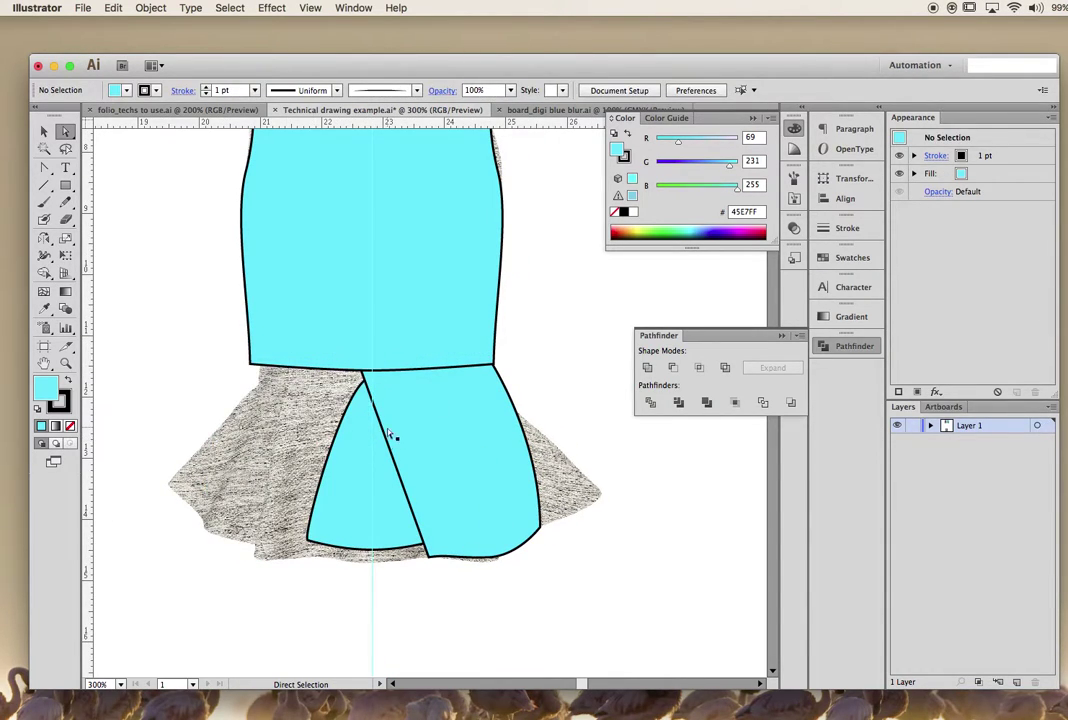
pyautogui.click(399, 420)
pyautogui.press('o')
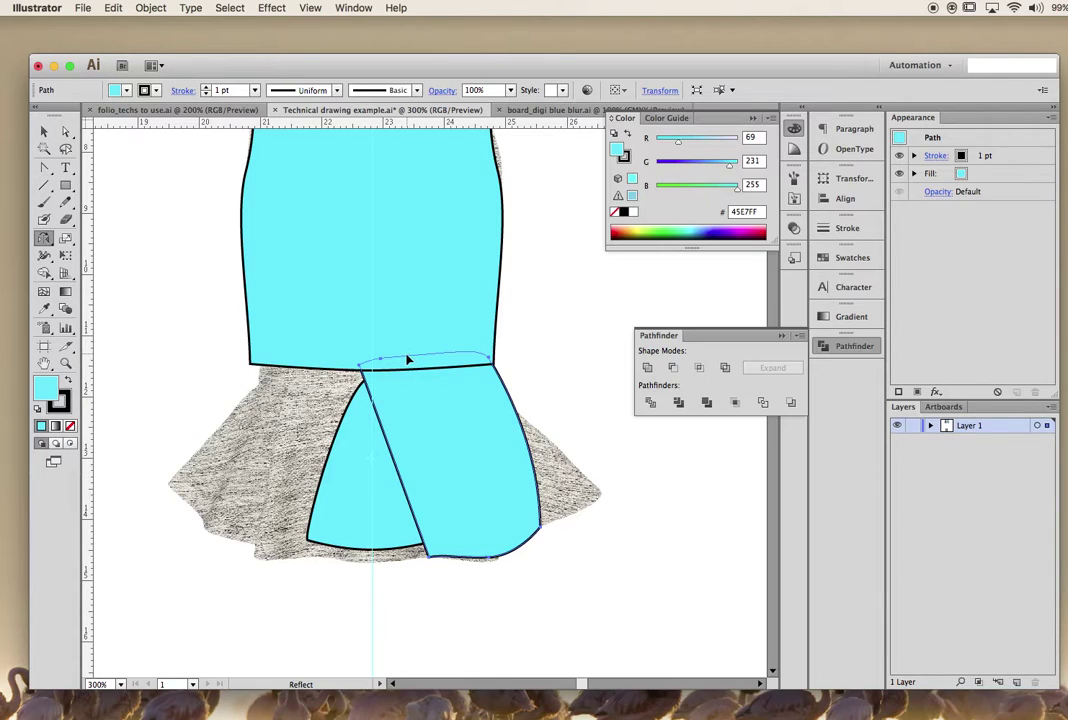
pyautogui.press('super+z')
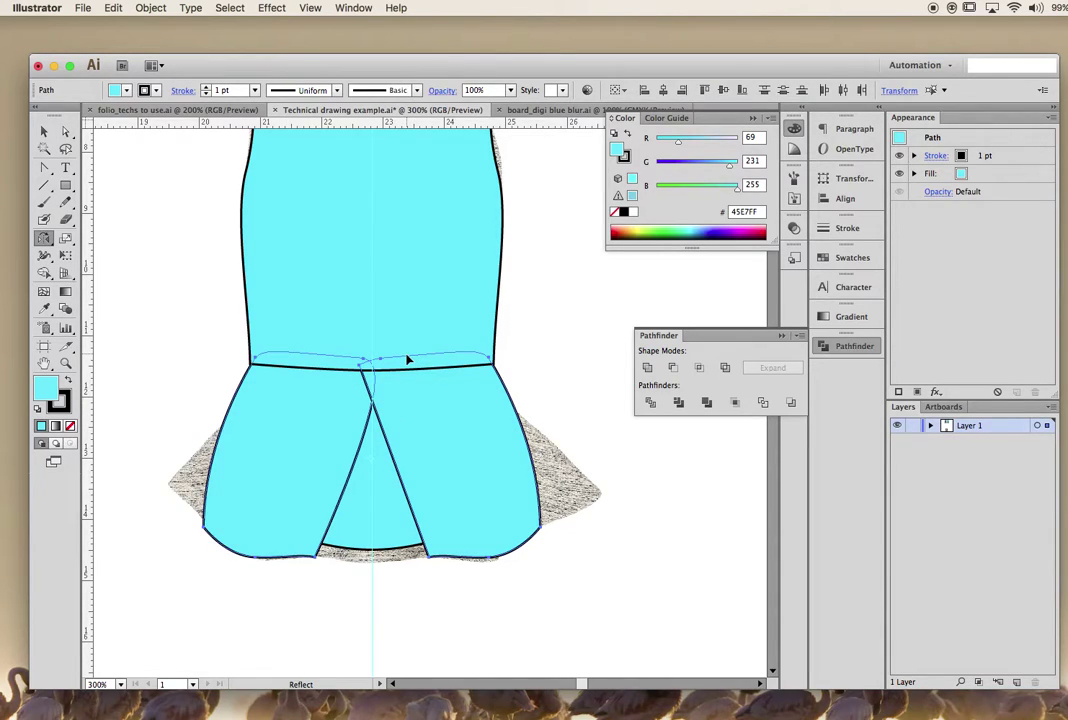
# - Delete the left outer peplum half
pyautogui.press('a')
pyautogui.click(162, 300)
pyautogui.click(312, 448)
pyautogui.press('Delete')
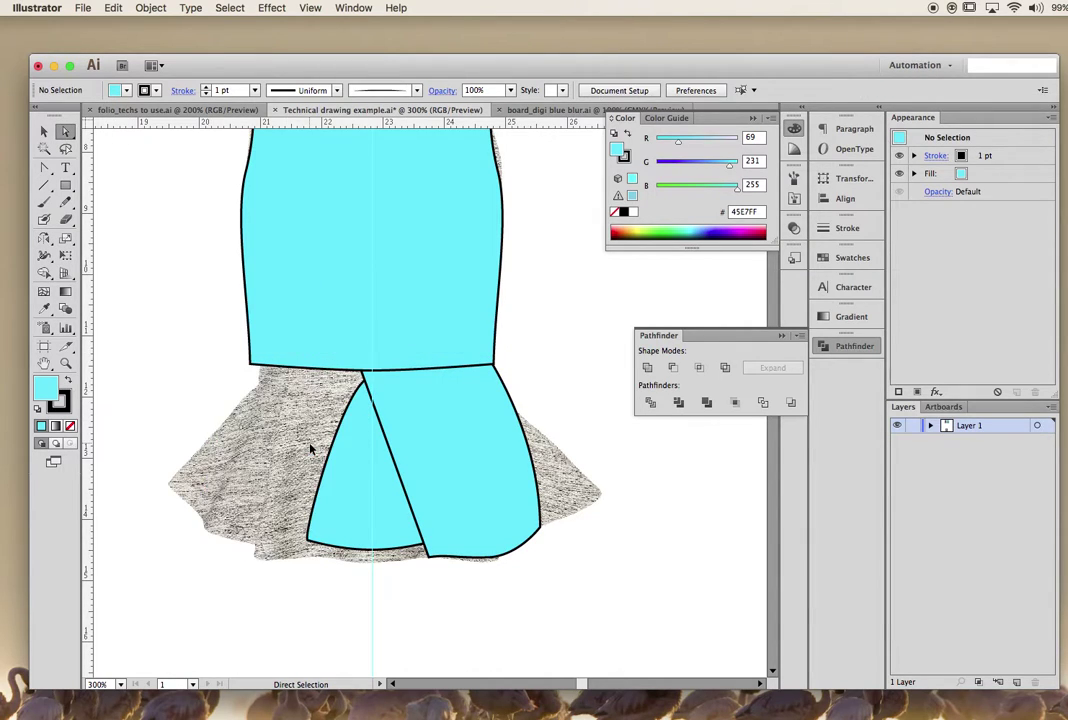
# - Reflect a copy of the right peplum half across the vertical centre guide to form the left half, then deselect it
pyautogui.press('super+equal')
pyautogui.scroll(-2, 312, 448)
pyautogui.click(422, 430)
pyautogui.press('super+equal')
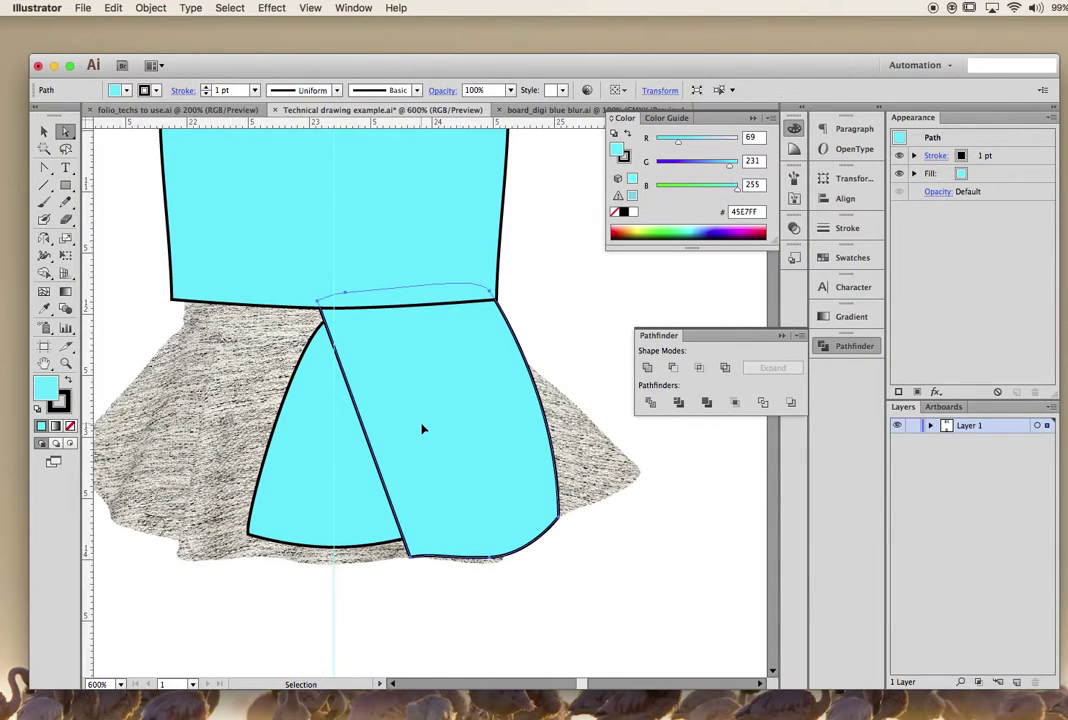
pyautogui.scroll(1, 422, 429)
pyautogui.press('o')
pyautogui.click(286, 446)
pyautogui.moveTo(368, 192); pyautogui.dragTo(218, 243)
pyautogui.press('a')
pyautogui.click(613, 270)
pyautogui.press('super+minus')
pyautogui.press('super+minus')
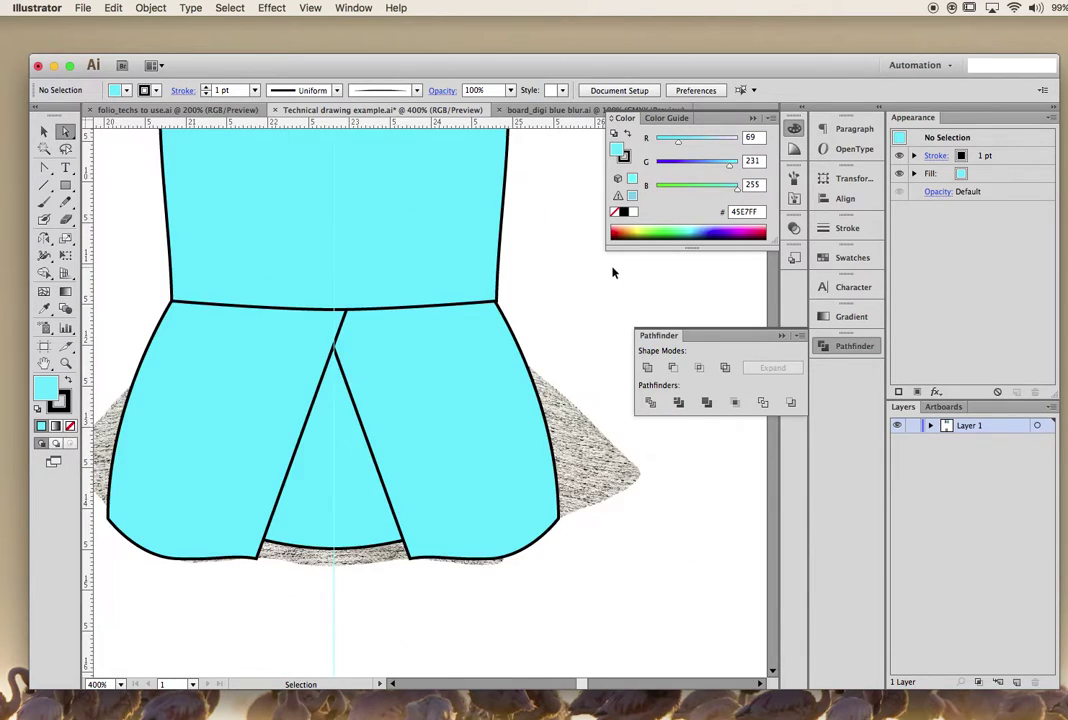
# - Move the inner hem corners of both outer peplum halves inward by equal amounts to narrow the front opening
pyautogui.scroll(4, 530, 332)
pyautogui.hscroll(-5, 530, 333)
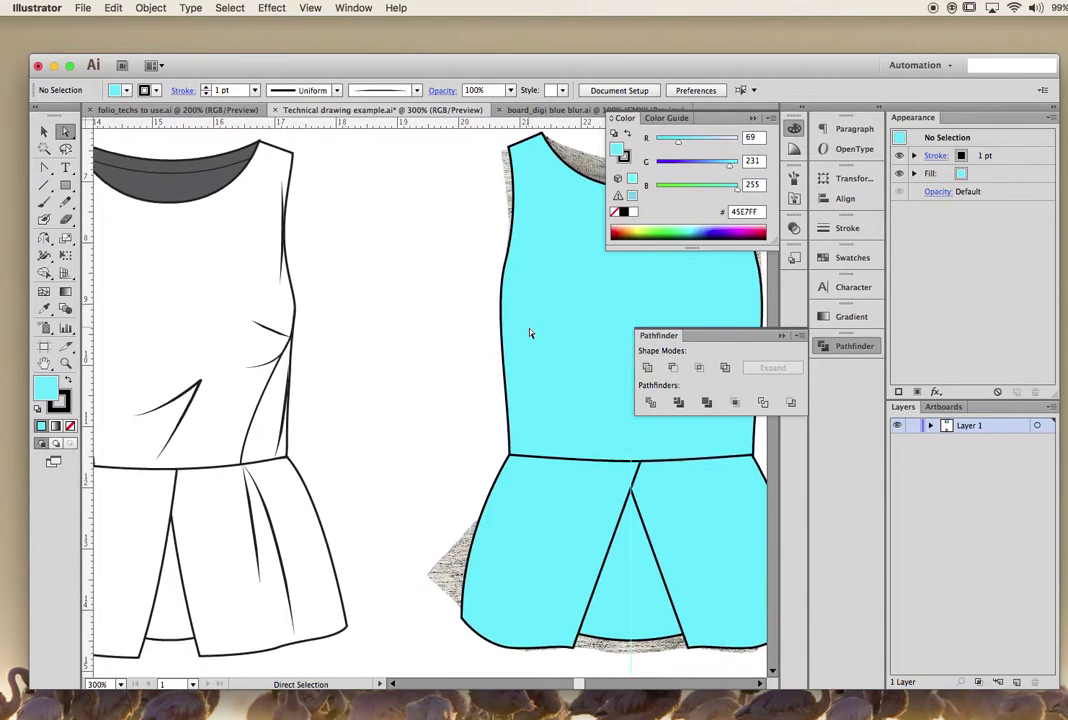
pyautogui.scroll(-2, 484, 508)
pyautogui.hscroll(2, 476, 492)
pyautogui.hscroll(5, 477, 493)
pyautogui.scroll(-2, 477, 493)
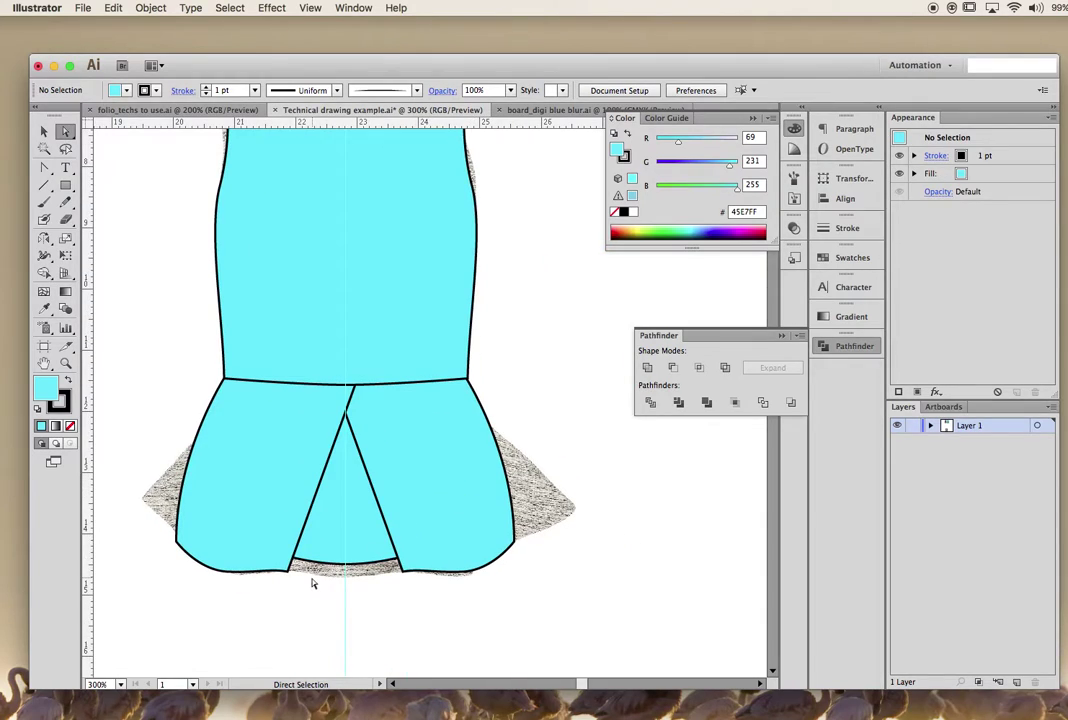
pyautogui.click(289, 574)
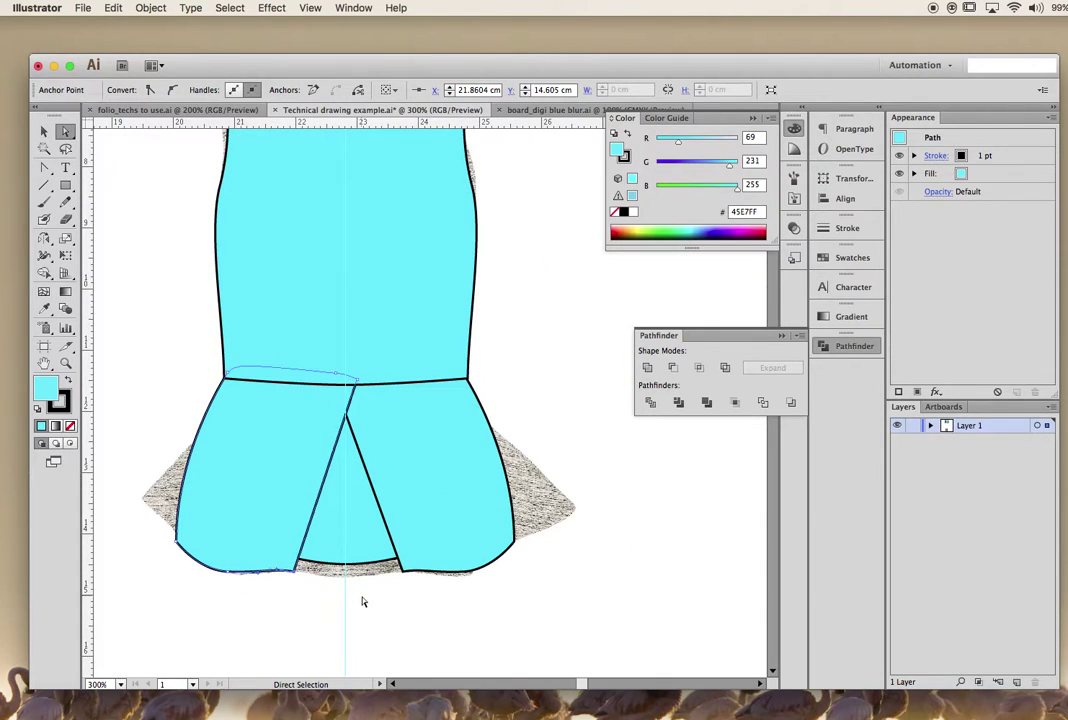
pyautogui.press('Right')
pyautogui.press('Right')
pyautogui.click(404, 572)
pyautogui.press('super+bracketright')
pyautogui.click(420, 624)
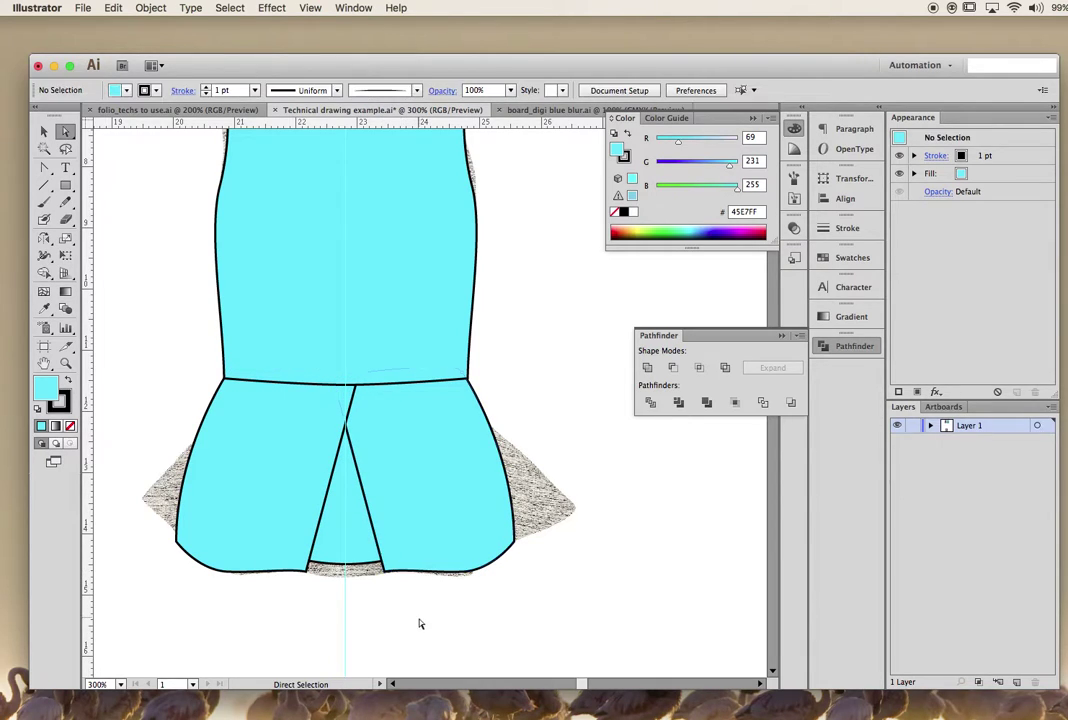
# - Select the outer hem corner points of both peplum halves, move them down slightly together, and deselect
pyautogui.scroll(3, 420, 500)
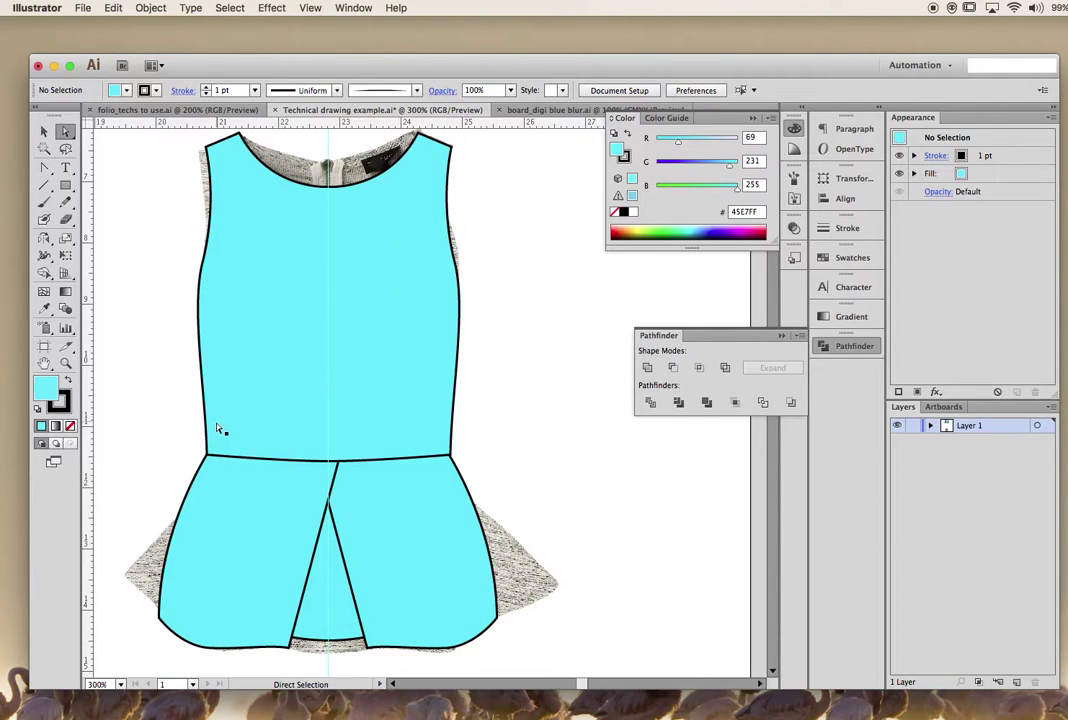
pyautogui.scroll(-4, 188, 628)
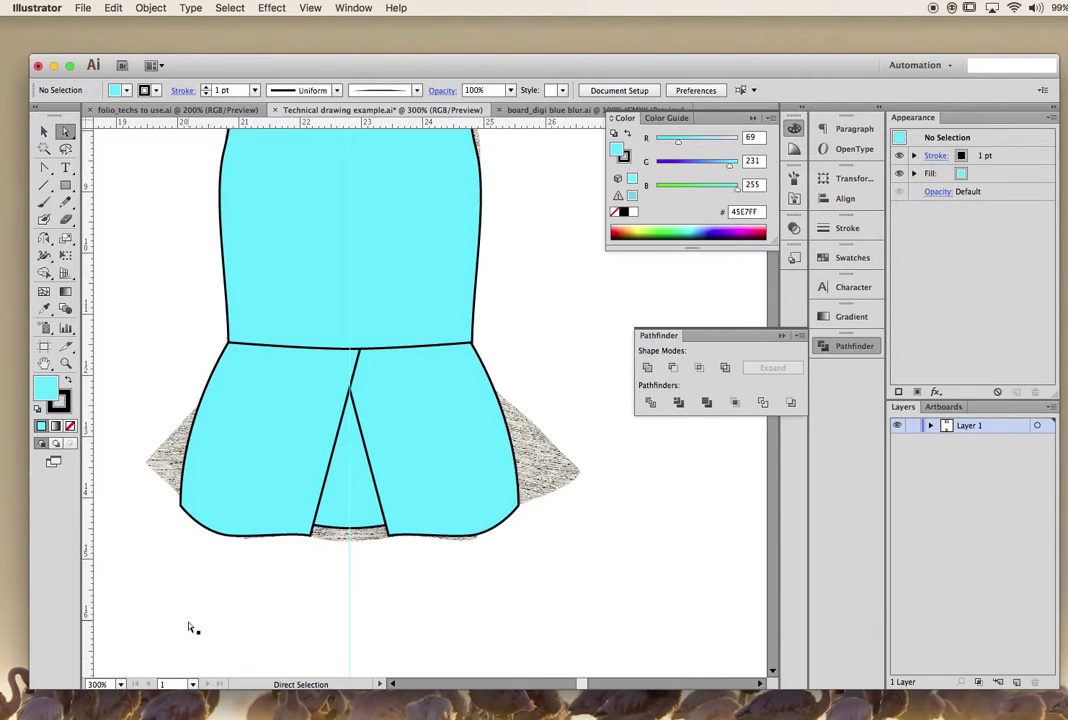
pyautogui.hscroll(-2, 185, 545)
pyautogui.click(207, 515)
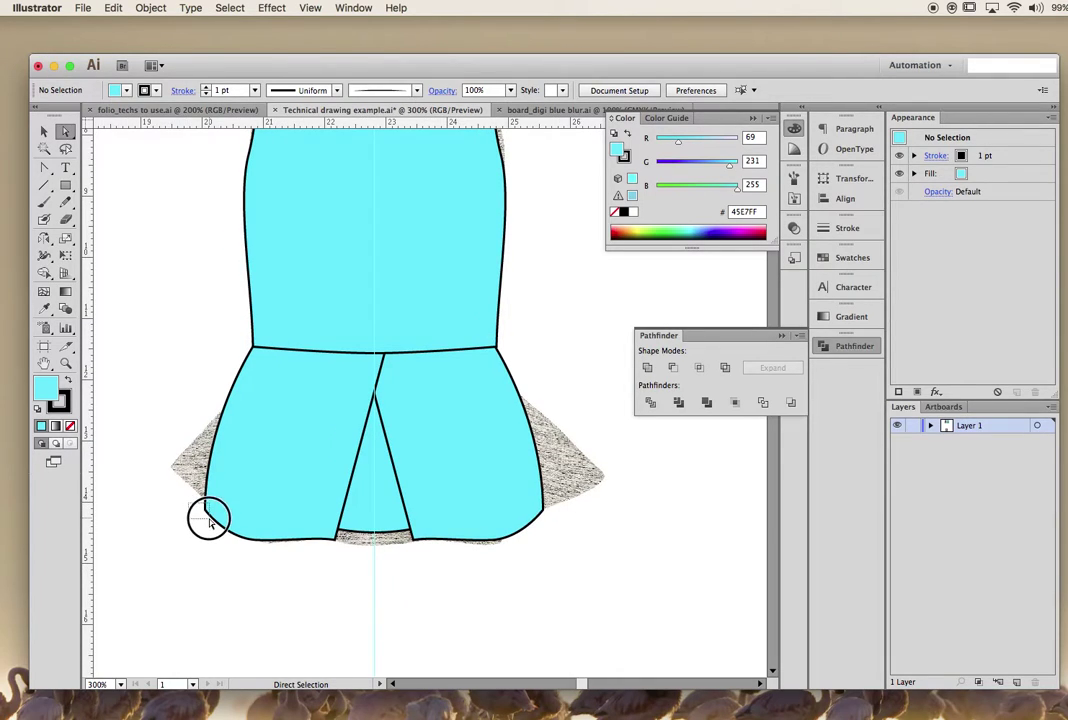
pyautogui.keyDown('shift'); pyautogui.click(538, 517); pyautogui.keyUp('shift')
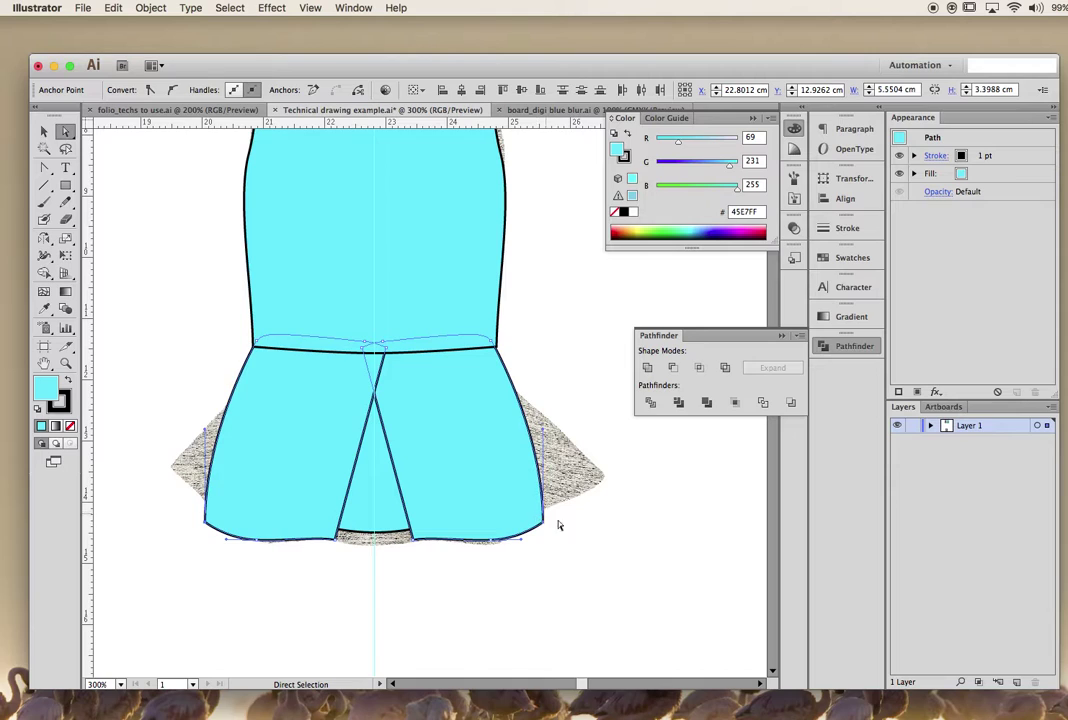
pyautogui.click(584, 596)
# - Examine the whole top and the back neckline area of the garment photo
pyautogui.scroll(5, 580, 602)
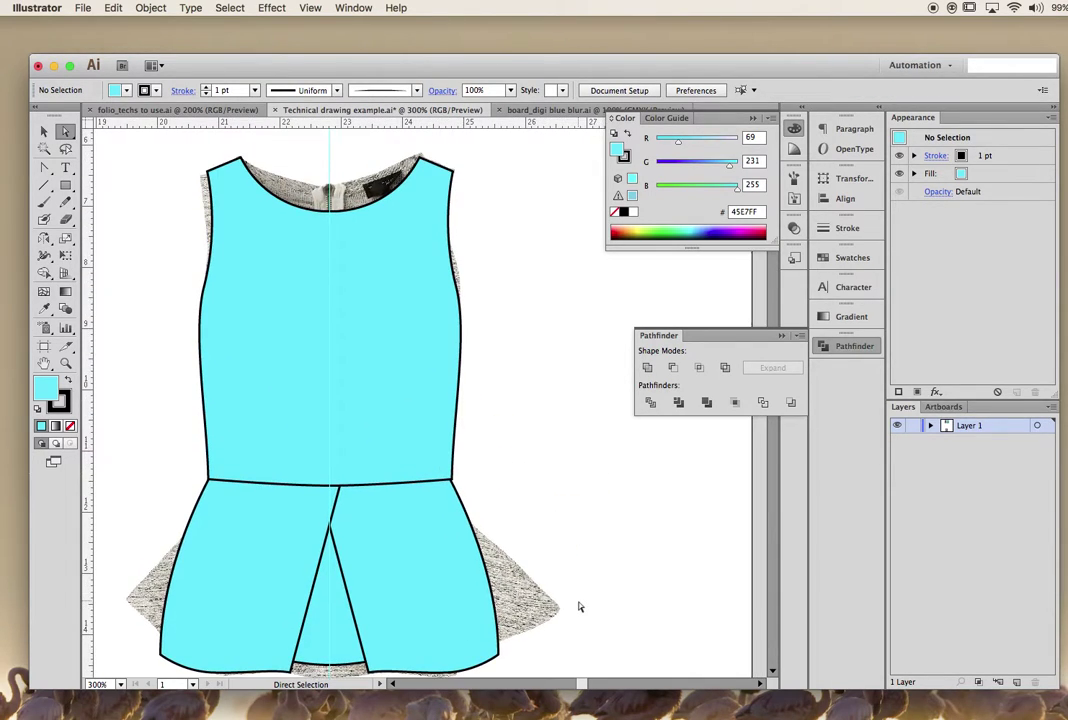
pyautogui.press('super+minus')
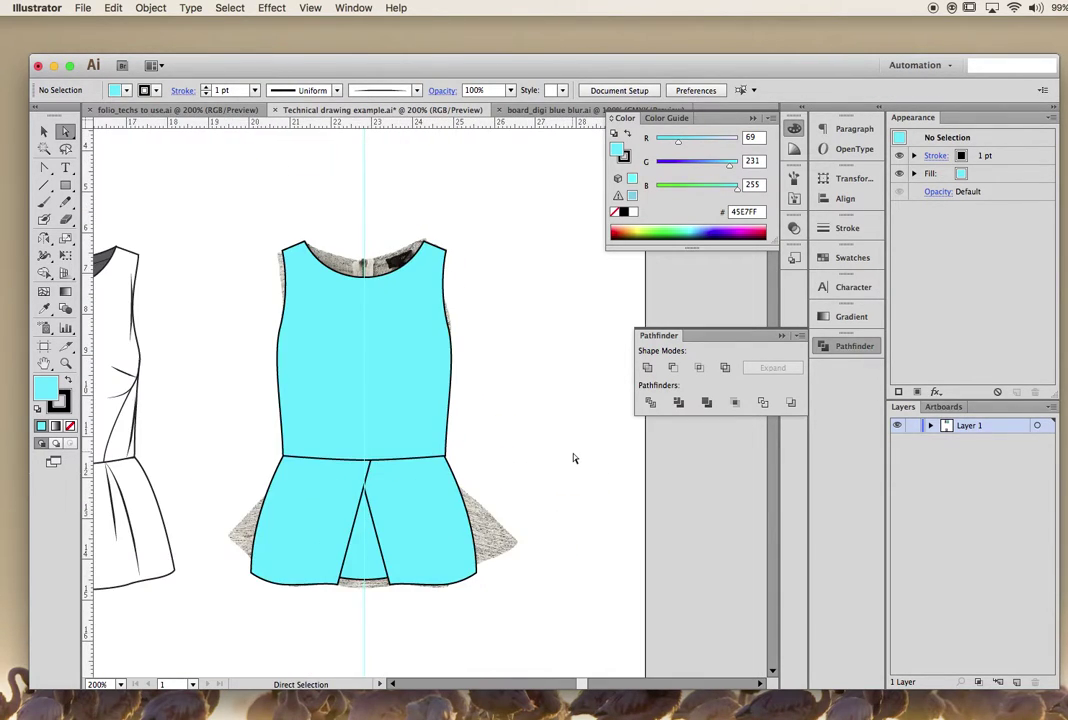
pyautogui.hscroll(-4, 574, 458)
pyautogui.press('super+plus')
pyautogui.press('super+plus')
pyautogui.press('super+plus')
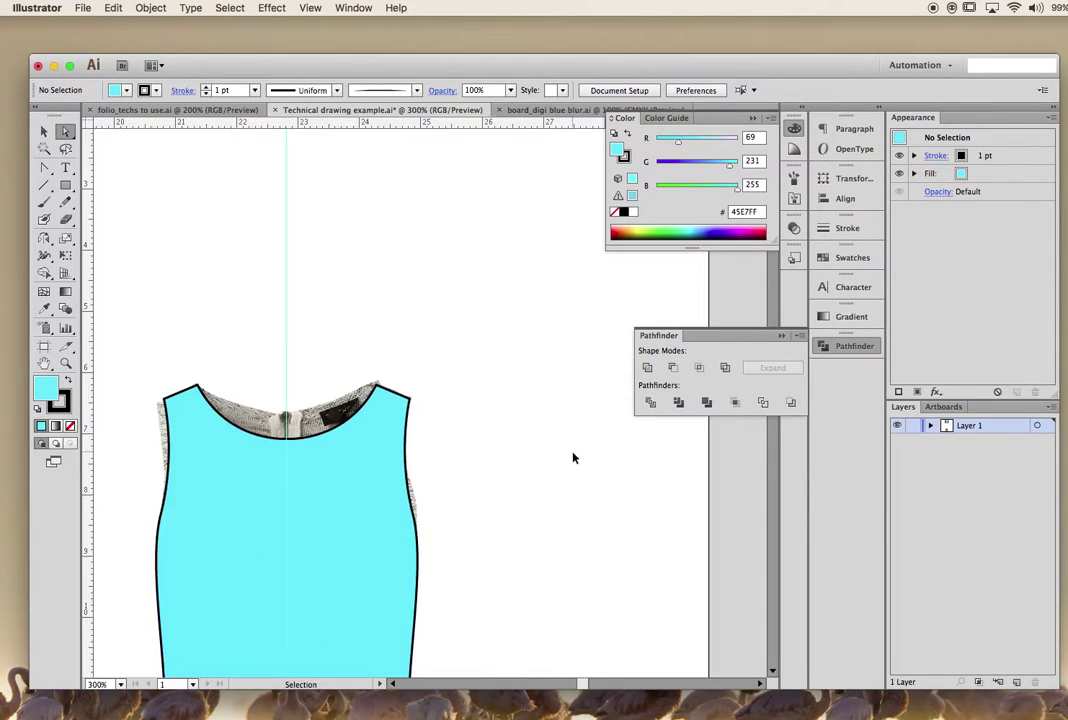
pyautogui.hscroll(-3, 574, 458)
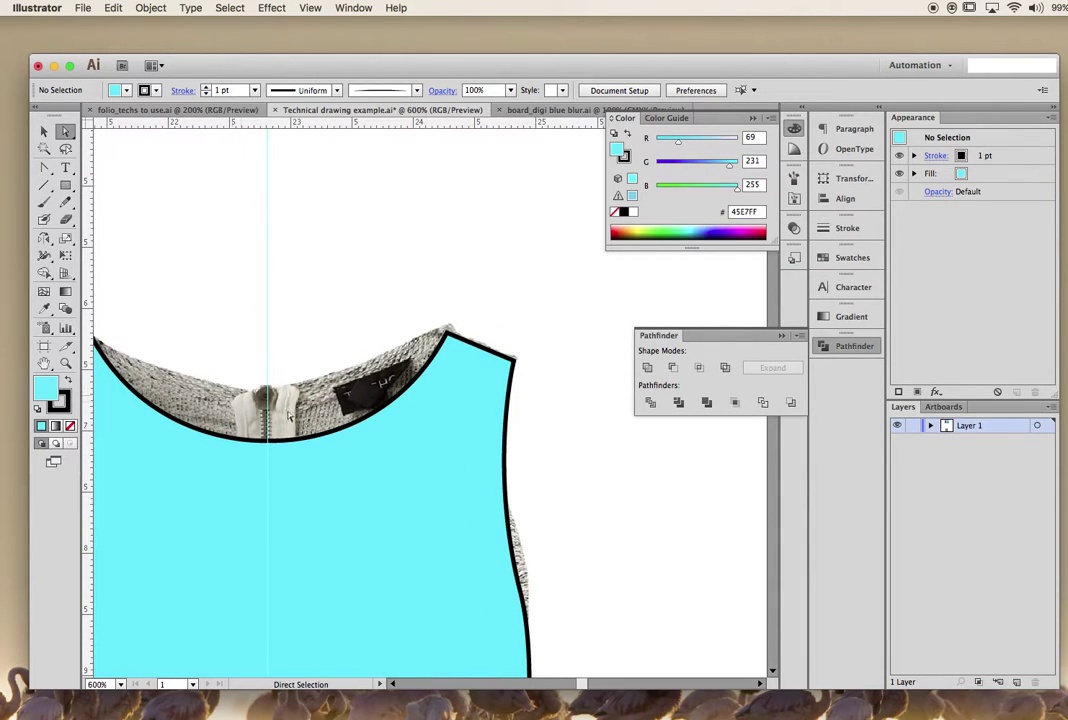
pyautogui.press('super+minus')
pyautogui.press('super+minus')
# - Pick up the dark grey neckline fill (58595B) from the finished white flat as the current fill, then deselect
pyautogui.hscroll(-5, 319, 410)
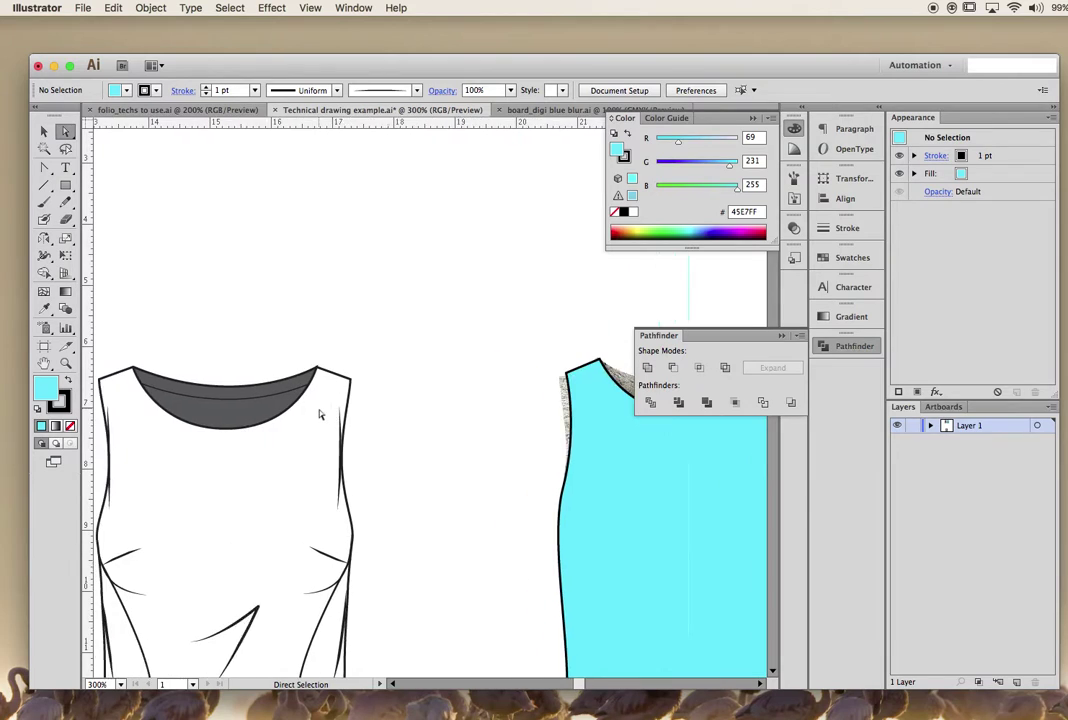
pyautogui.click(252, 413)
pyautogui.click(253, 305)
pyautogui.click(231, 417)
pyautogui.hscroll(2, 438, 384)
pyautogui.hscroll(6, 438, 384)
pyautogui.click(432, 338)
pyautogui.hscroll(-1, 432, 338)
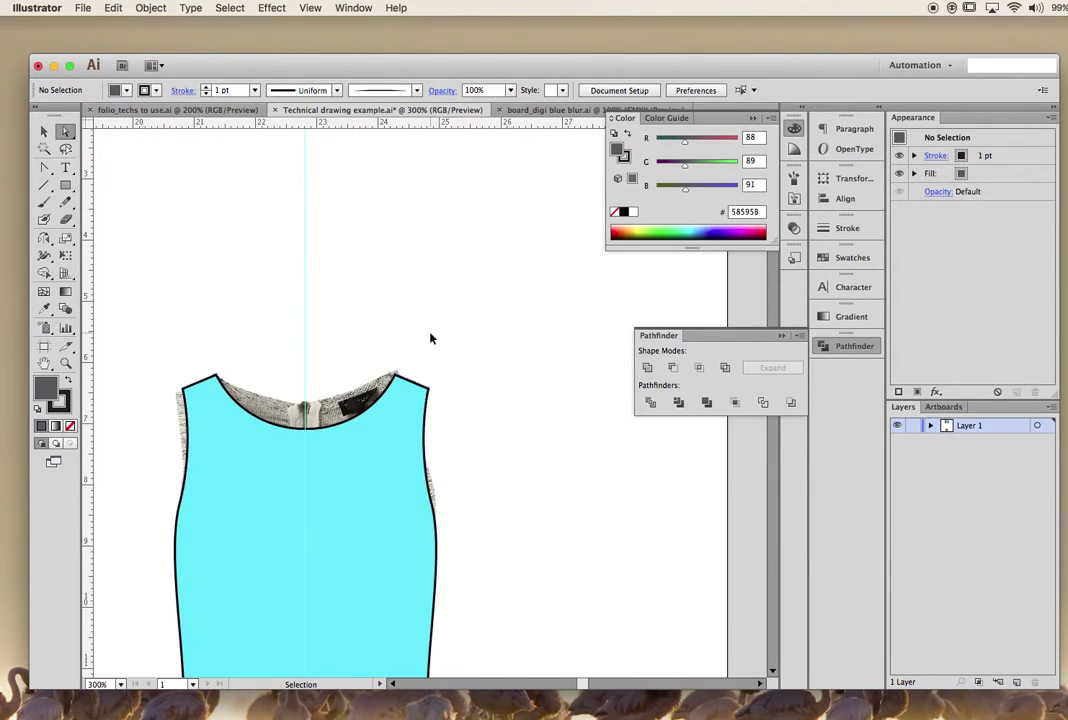
# - Draw the right half of the back neck with the Pen tool as a closed shape from the centre guide to the shoulder point, extending below the front neckline
pyautogui.press('super+equal')
pyautogui.press('super+equal')
pyautogui.hscroll(-3, 431, 339)
pyautogui.press('p')
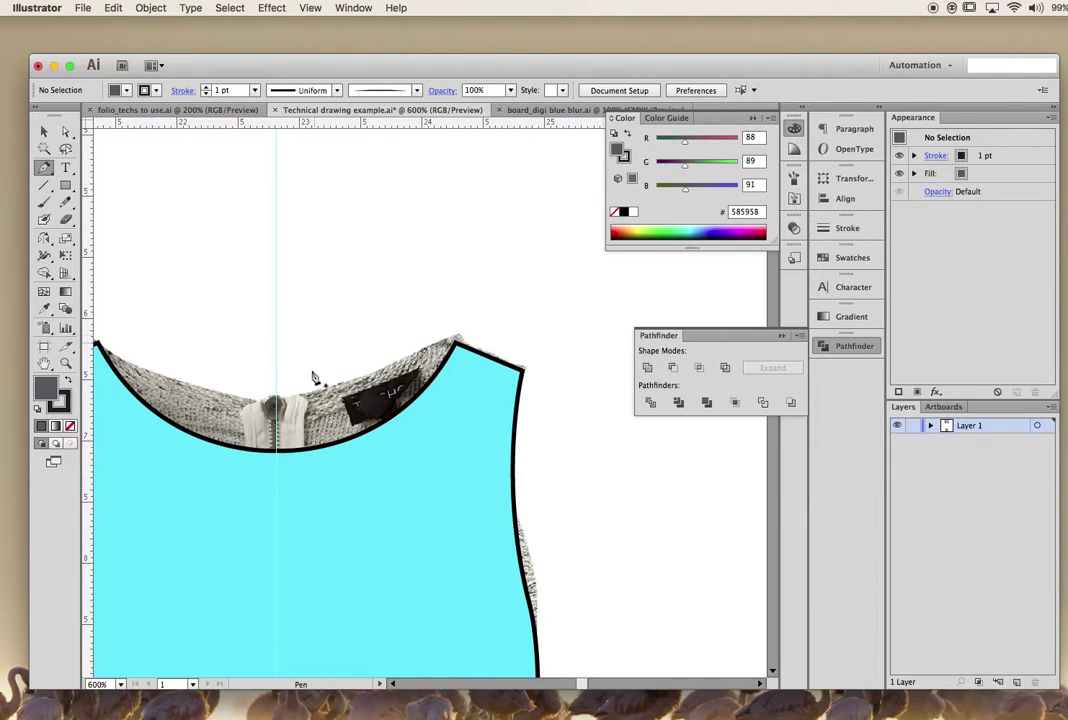
pyautogui.click(277, 406)
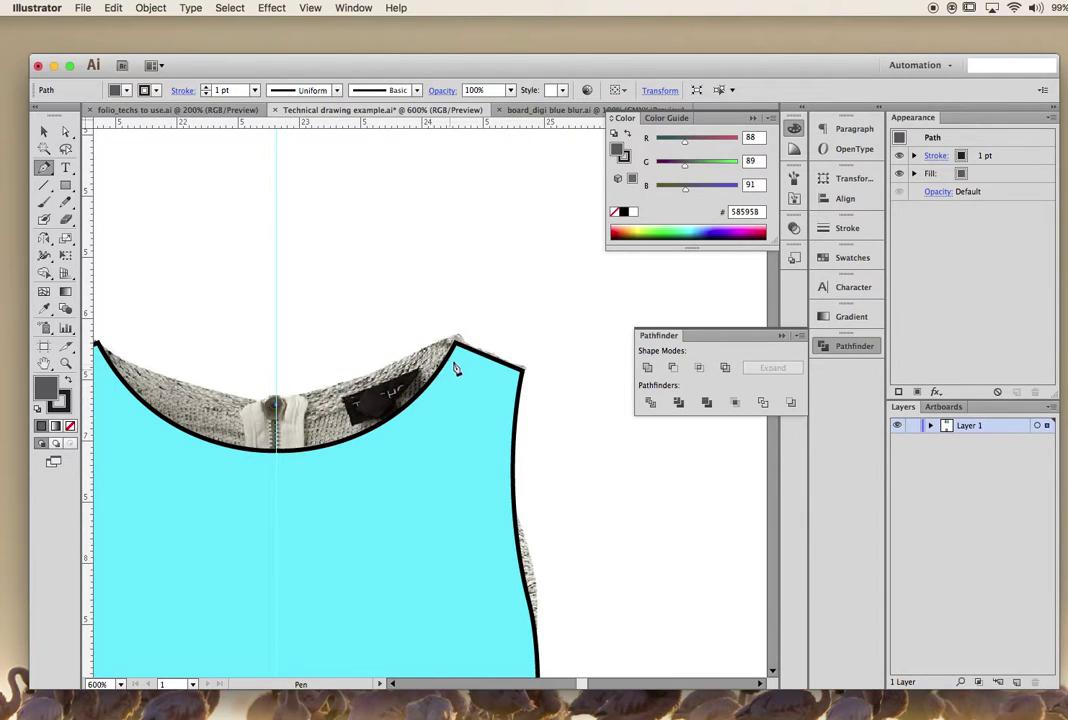
pyautogui.moveTo(457, 347); pyautogui.dragTo(538, 277)
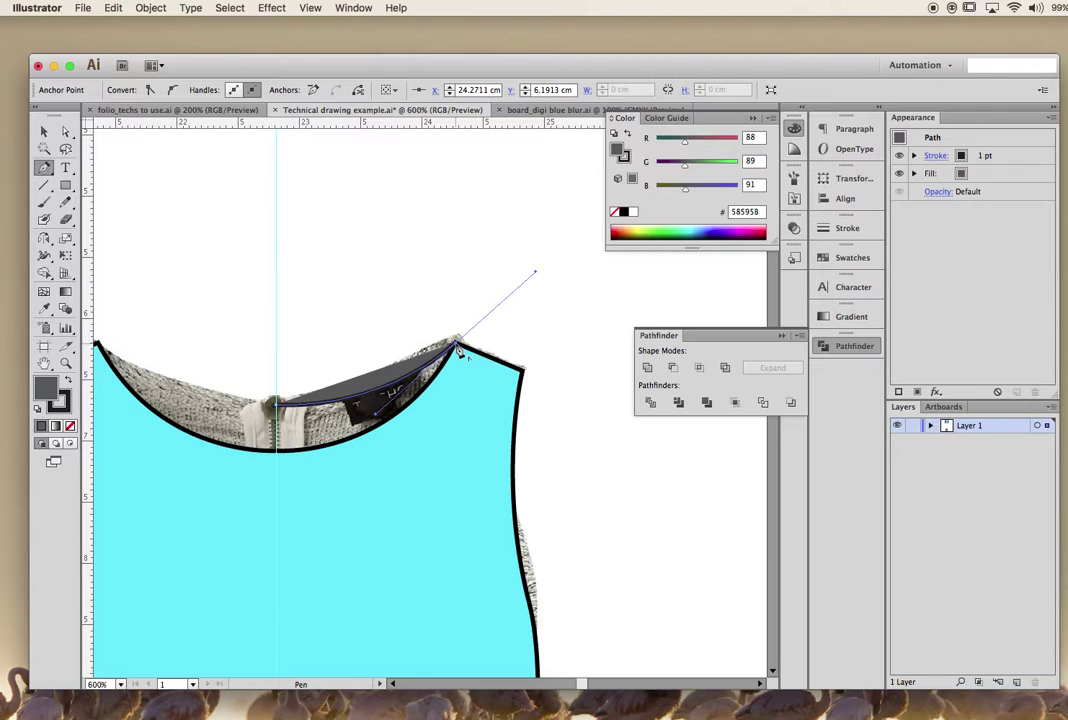
pyautogui.moveTo(375, 516); pyautogui.dragTo(250, 543)
pyautogui.moveTo(277, 408); pyautogui.dragTo(348, 358)
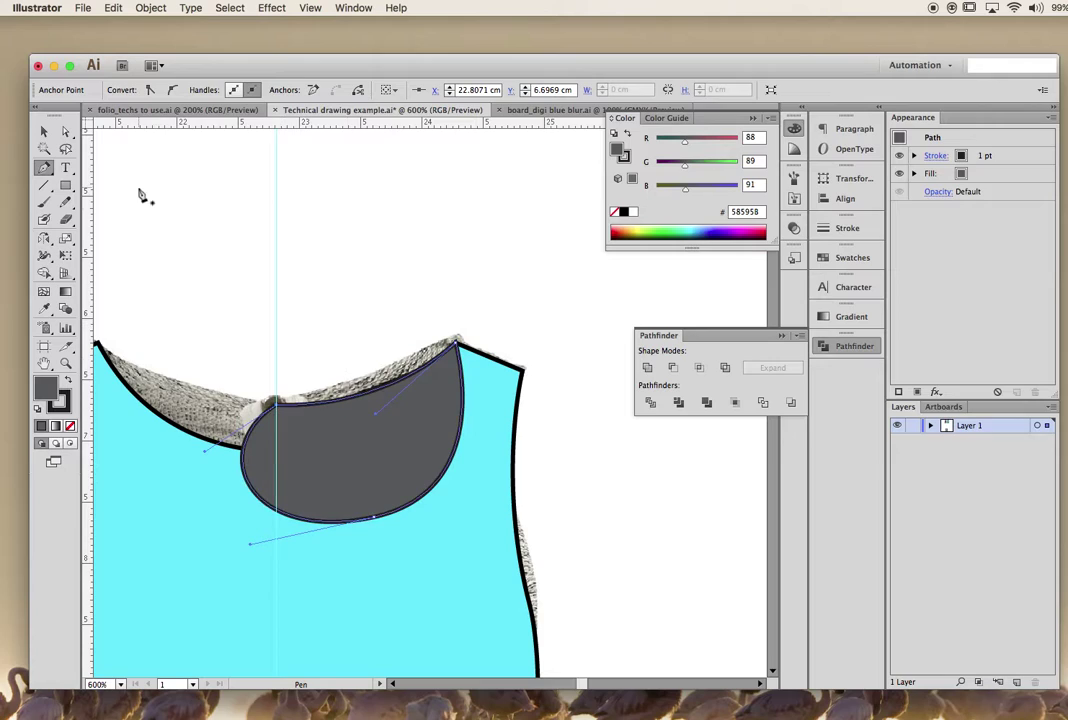
# - Reflect a copy of the grey back neck shape across the vertical centre guide
pyautogui.click(65, 130)
pyautogui.click(296, 372)
pyautogui.click(309, 440)
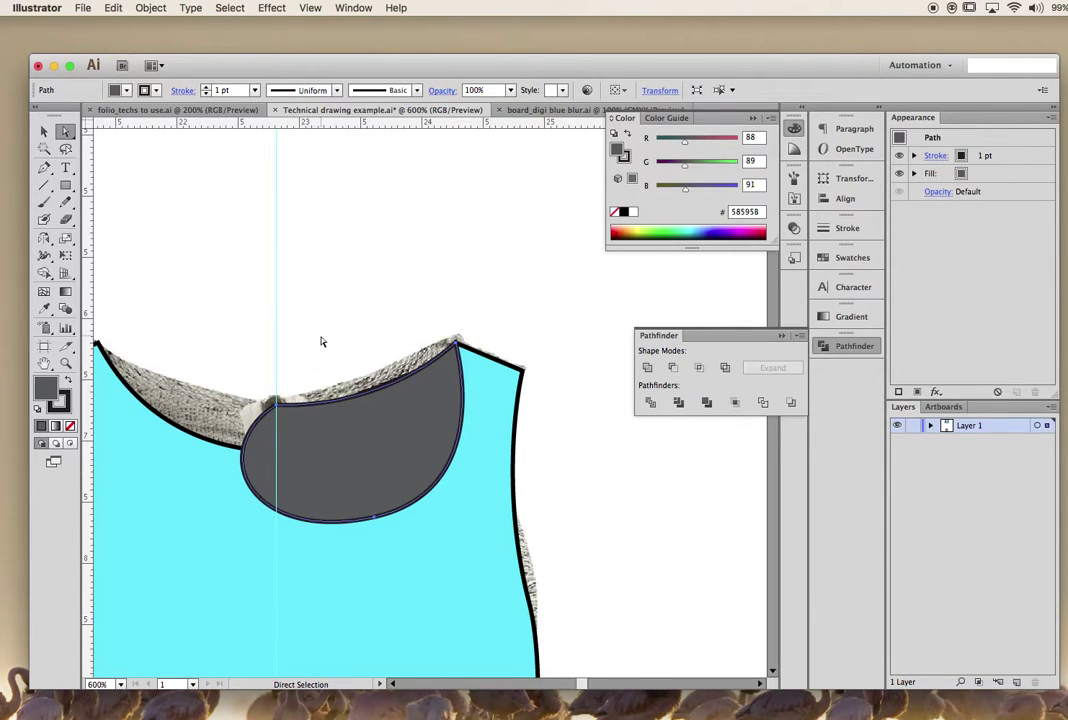
pyautogui.press('o')
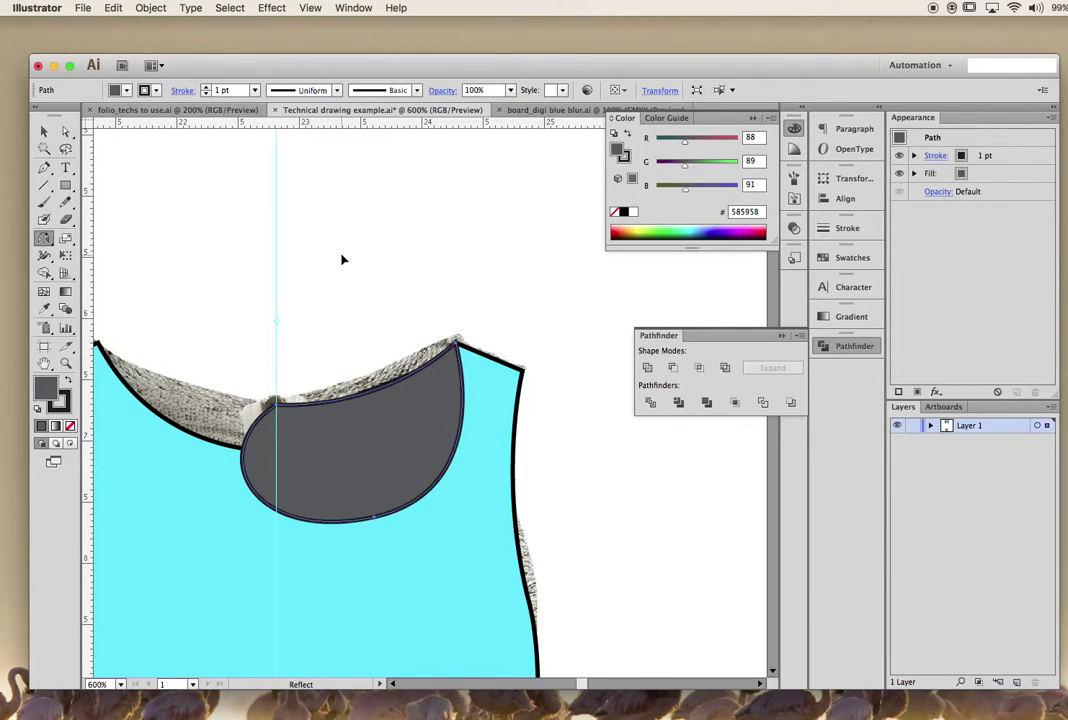
pyautogui.moveTo(343, 259); pyautogui.dragTo(255, 267)
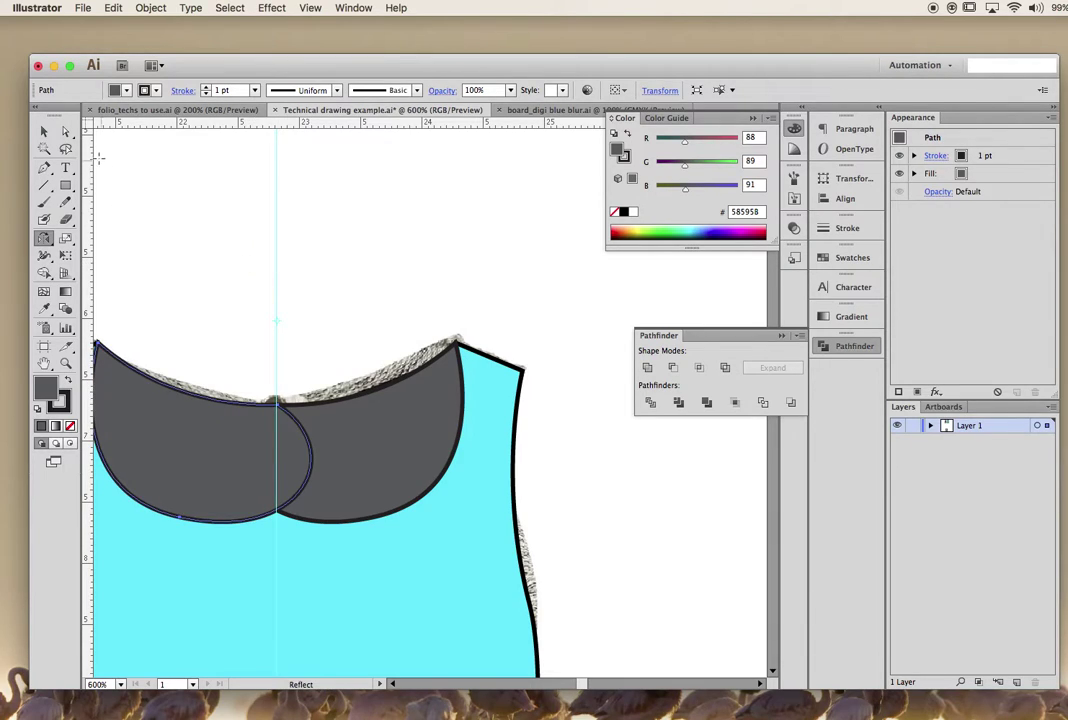
# - Select both grey back neck halves and unite them into one shape
pyautogui.press('a')
pyautogui.keyDown('shift'); pyautogui.click(386, 453); pyautogui.keyUp('shift')
pyautogui.click(650, 370)
pyautogui.hscroll(-2, 300, 335)
pyautogui.scroll(-1, 300, 335)
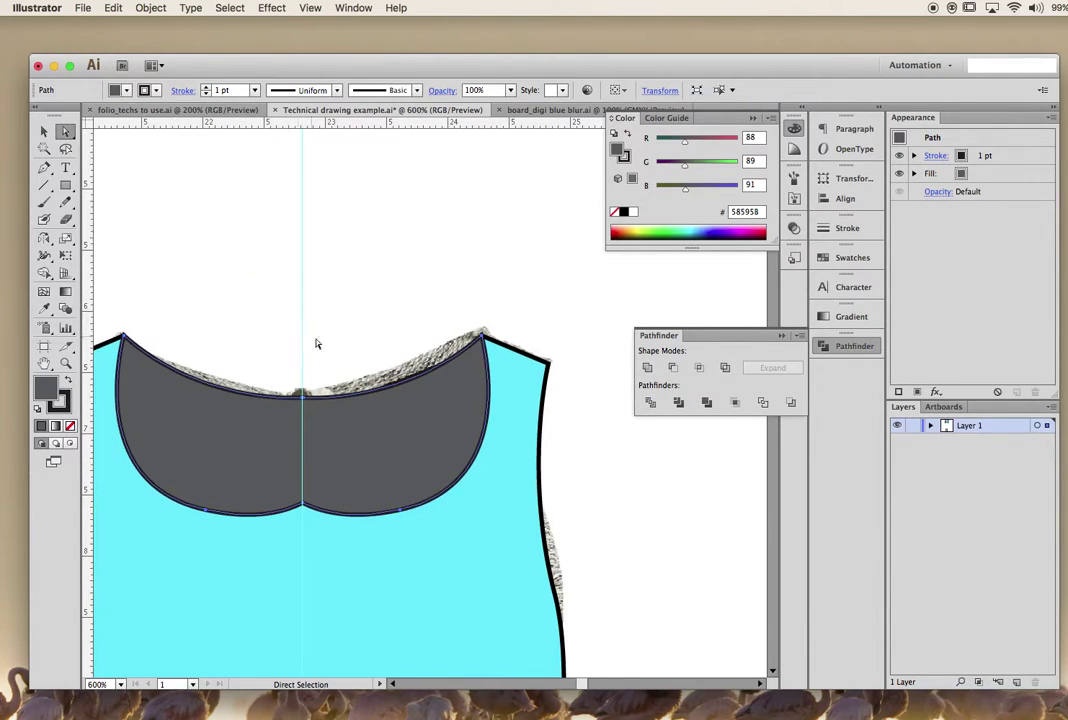
# - Bring the bodice to the front so it overlaps the grey back neck shape, then deselect
pyautogui.click(505, 364)
pyautogui.press('super+minus')
pyautogui.press('super+minus')
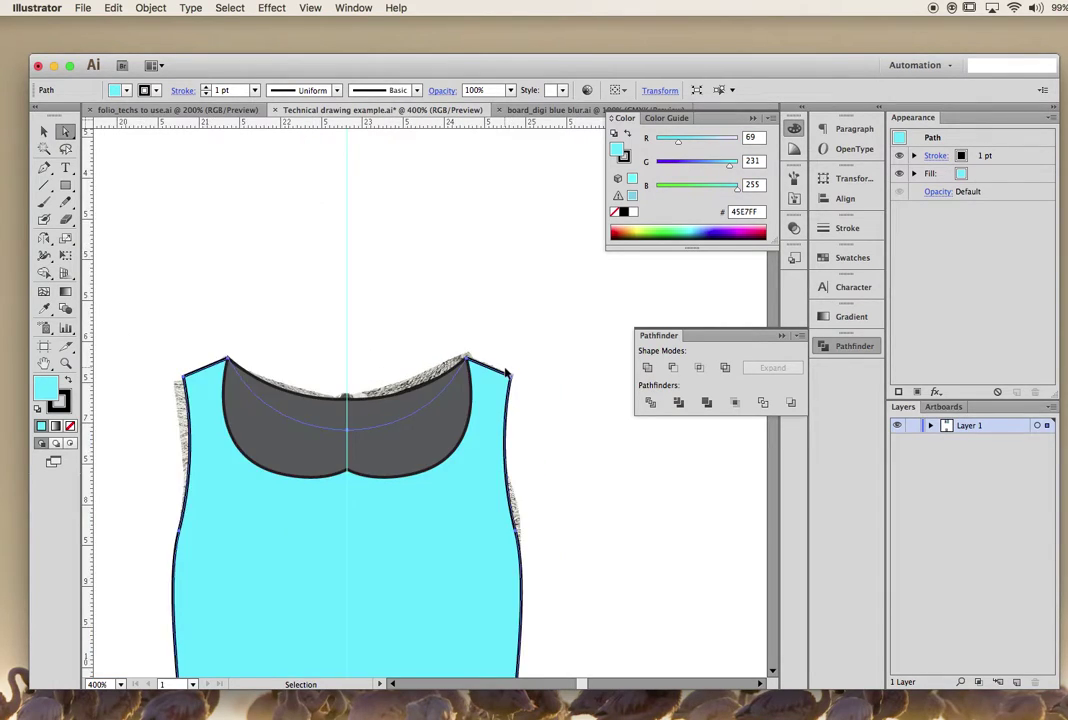
pyautogui.press('super+shift+bracketright')
pyautogui.click(536, 381)
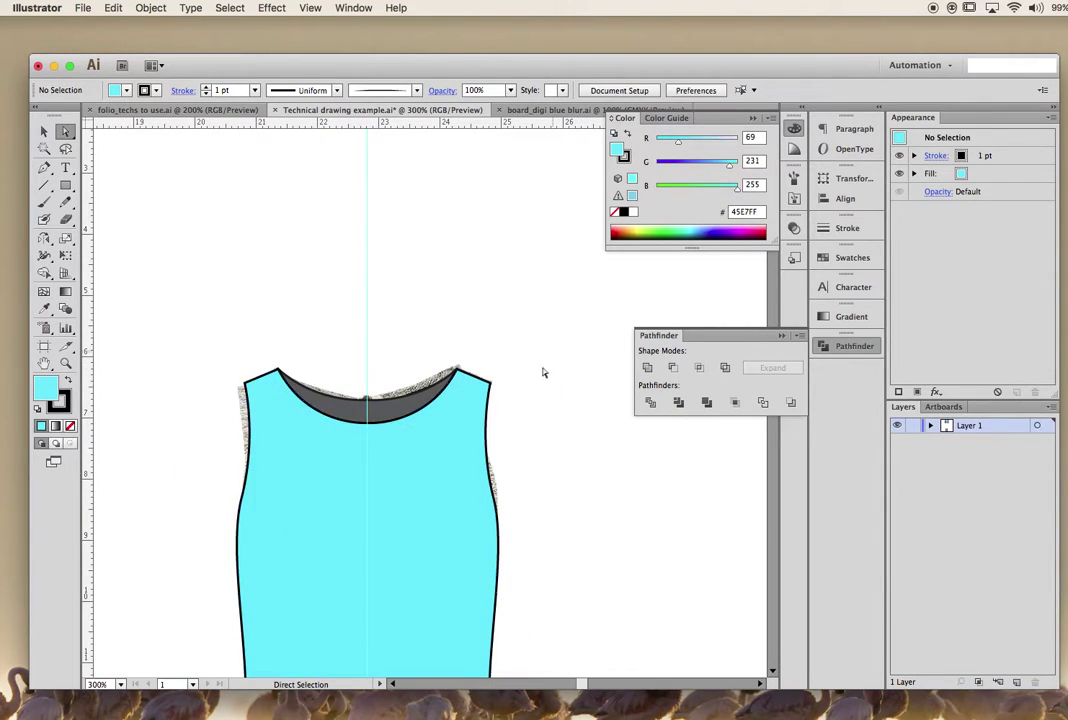
# - Compare the blue flat with the finished white flat and examine the stroke used for its peplum fold lines
pyautogui.scroll(-2, 531, 437)
pyautogui.hscroll(1, 531, 437)
pyautogui.press('super+minus')
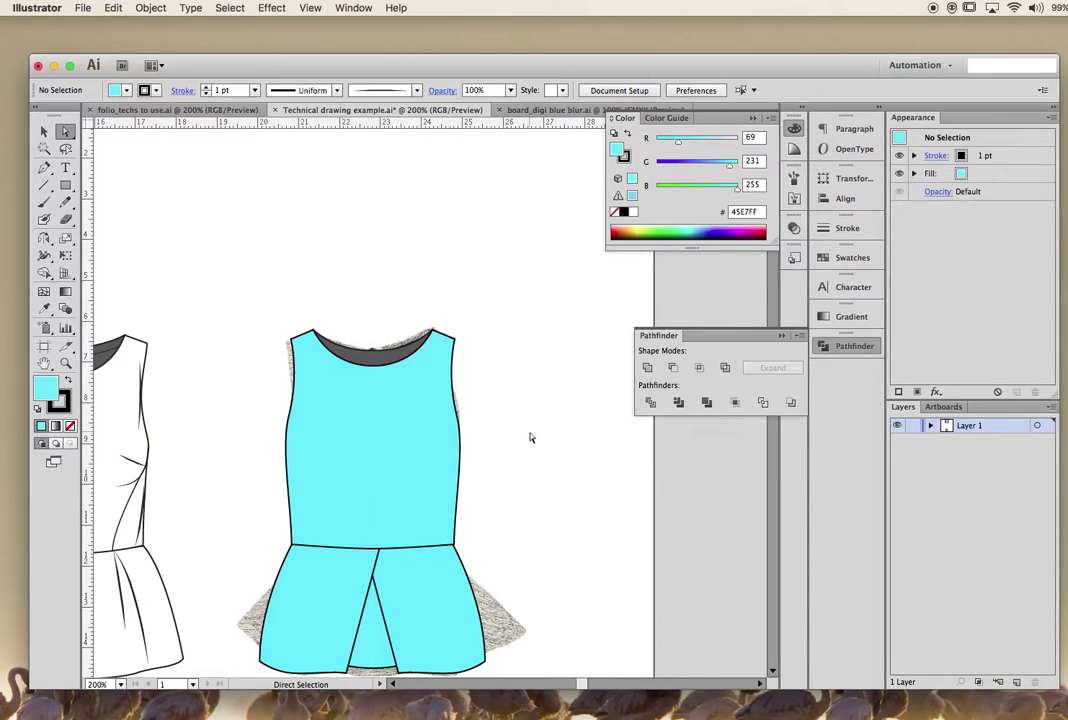
pyautogui.scroll(-2, 531, 437)
pyautogui.hscroll(-1, 531, 437)
pyautogui.hscroll(-1, 531, 437)
pyautogui.hscroll(-2, 303, 384)
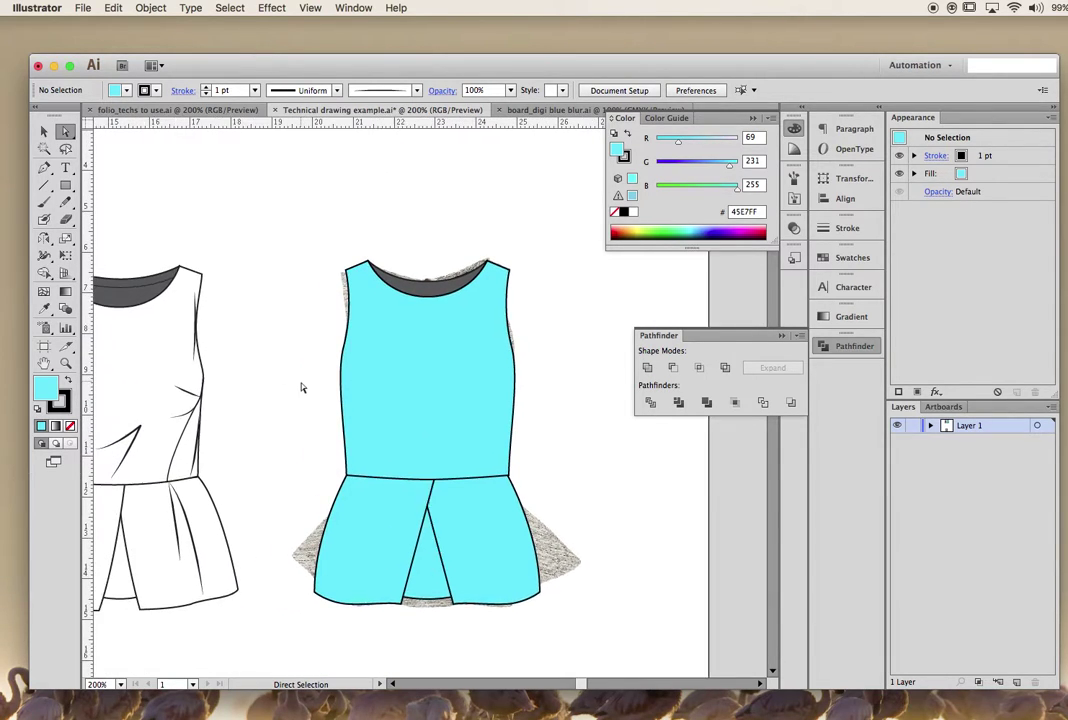
pyautogui.hscroll(-2, 303, 387)
pyautogui.scroll(-1, 303, 387)
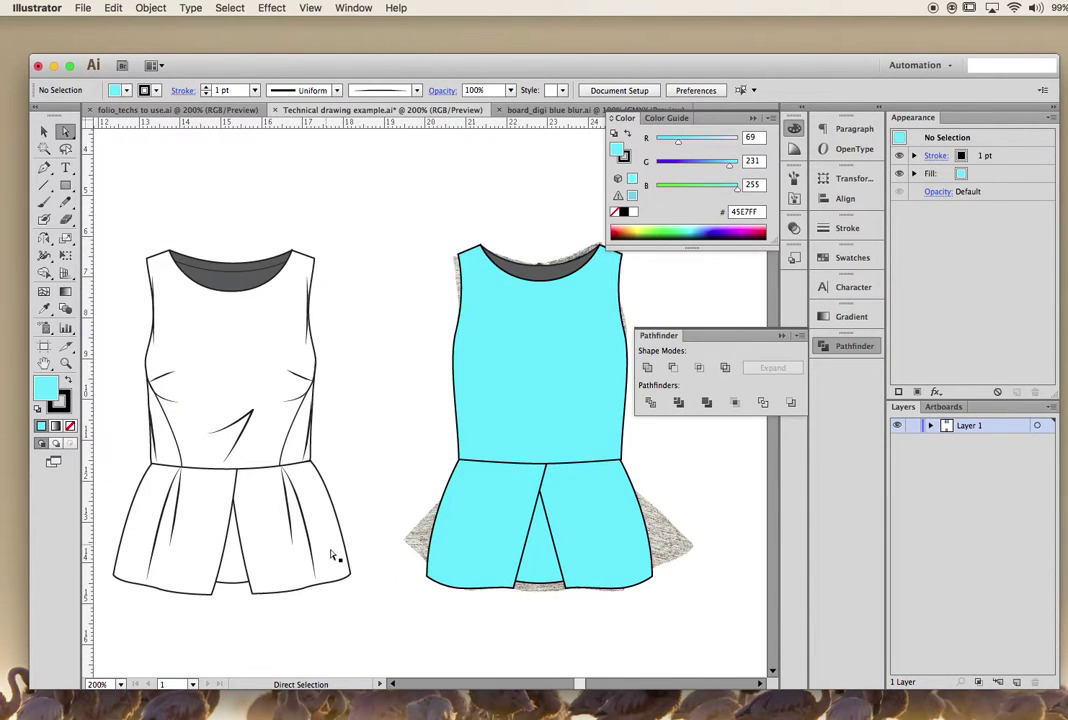
pyautogui.click(288, 493)
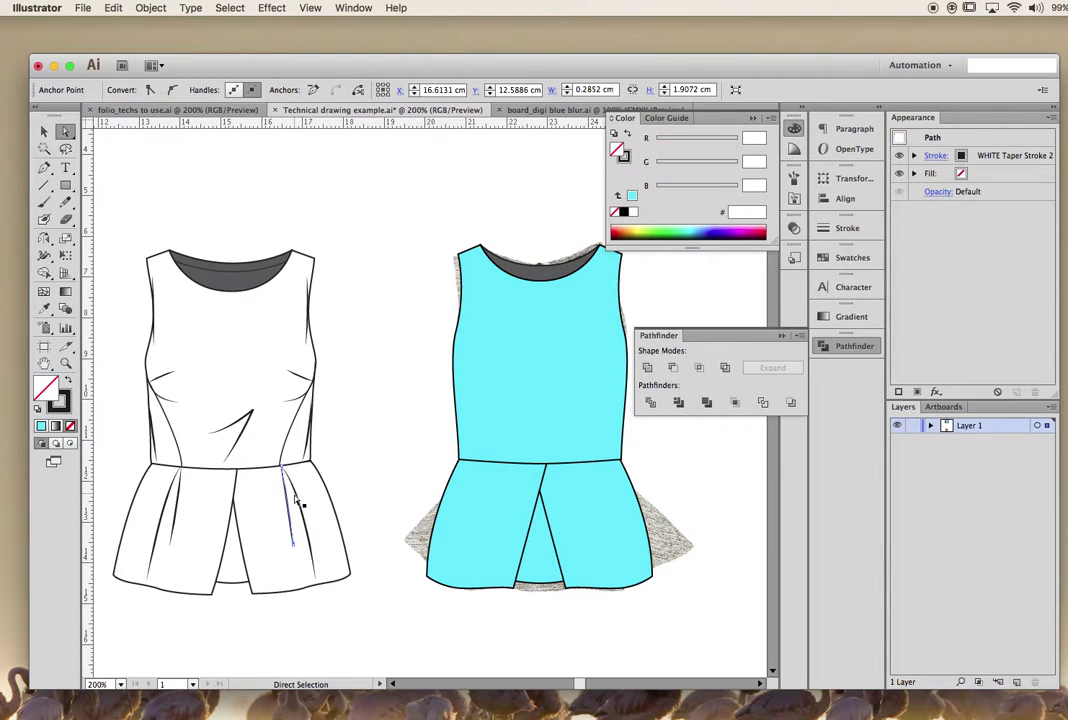
pyautogui.click(353, 396)
# - Select the bodice and all peplum shapes, apply the finished flat's white fill and outline with the Eyedropper, and deselect
pyautogui.hscroll(3, 353, 396)
pyautogui.scroll(1, 353, 396)
pyautogui.click(386, 560)
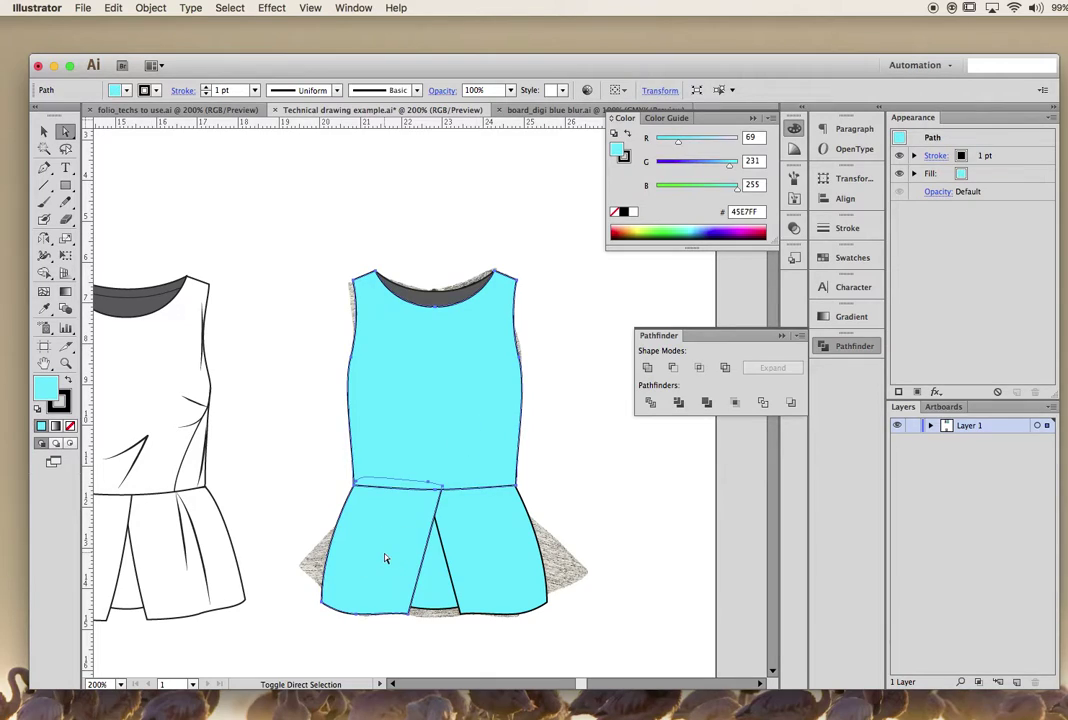
pyautogui.press('i')
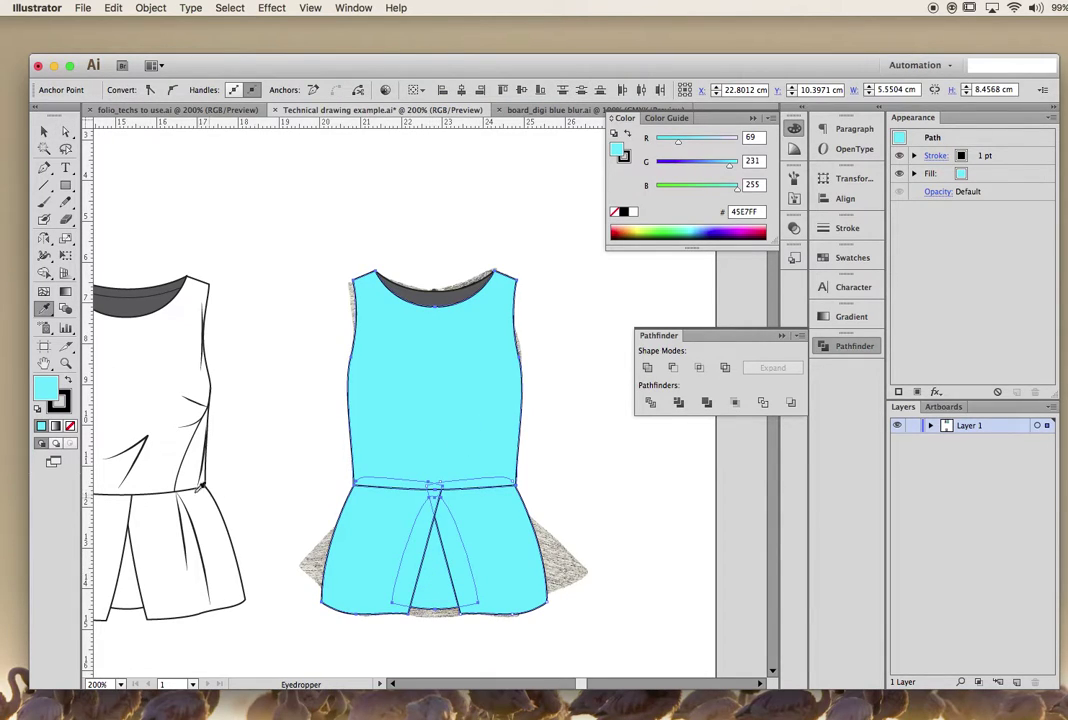
pyautogui.click(197, 464)
pyautogui.click(65, 131)
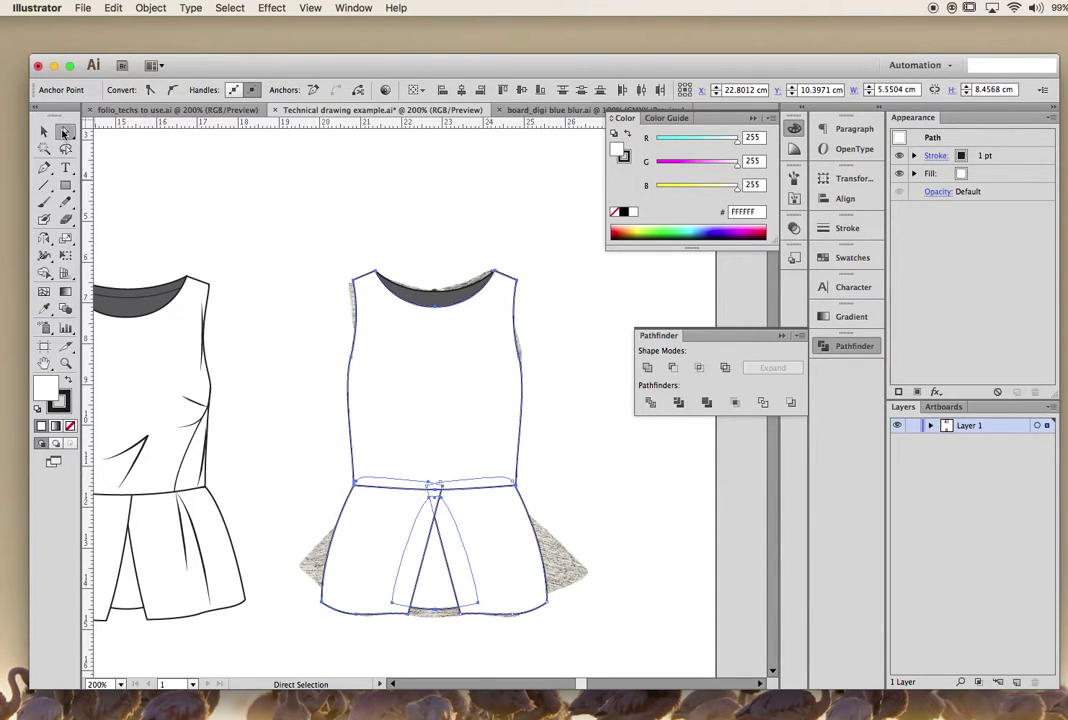
pyautogui.click(150, 158)
# - Move the underarm points on both sides of the bodice down by equal amounts, then deselect
pyautogui.hscroll(2, 250, 257)
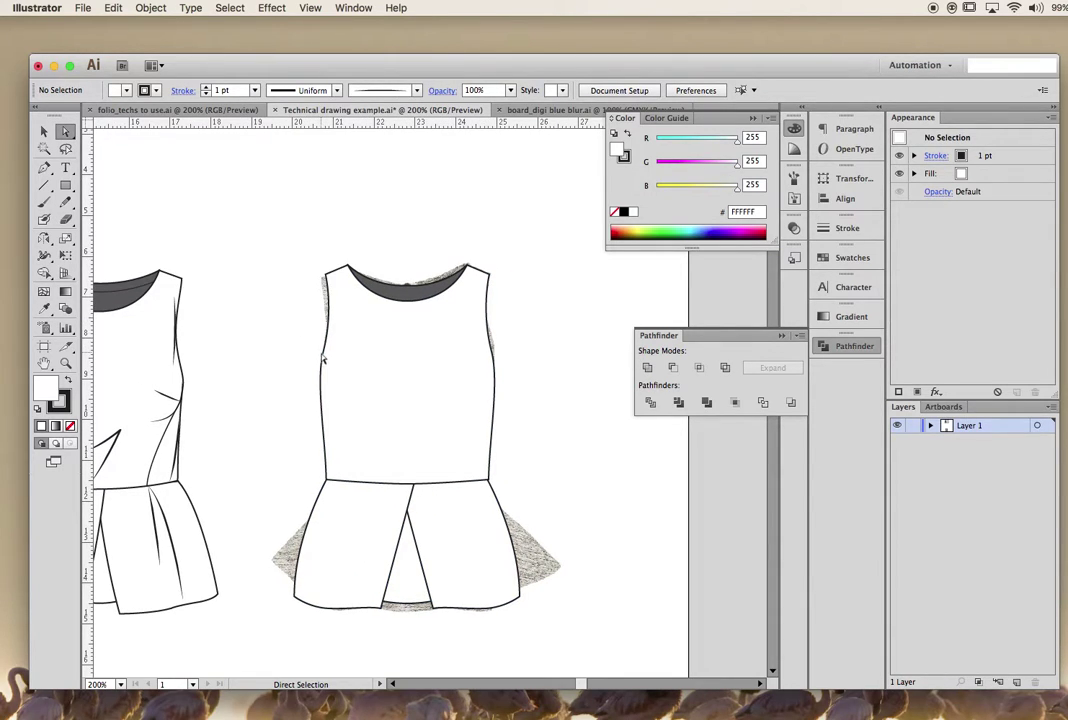
pyautogui.click(325, 362)
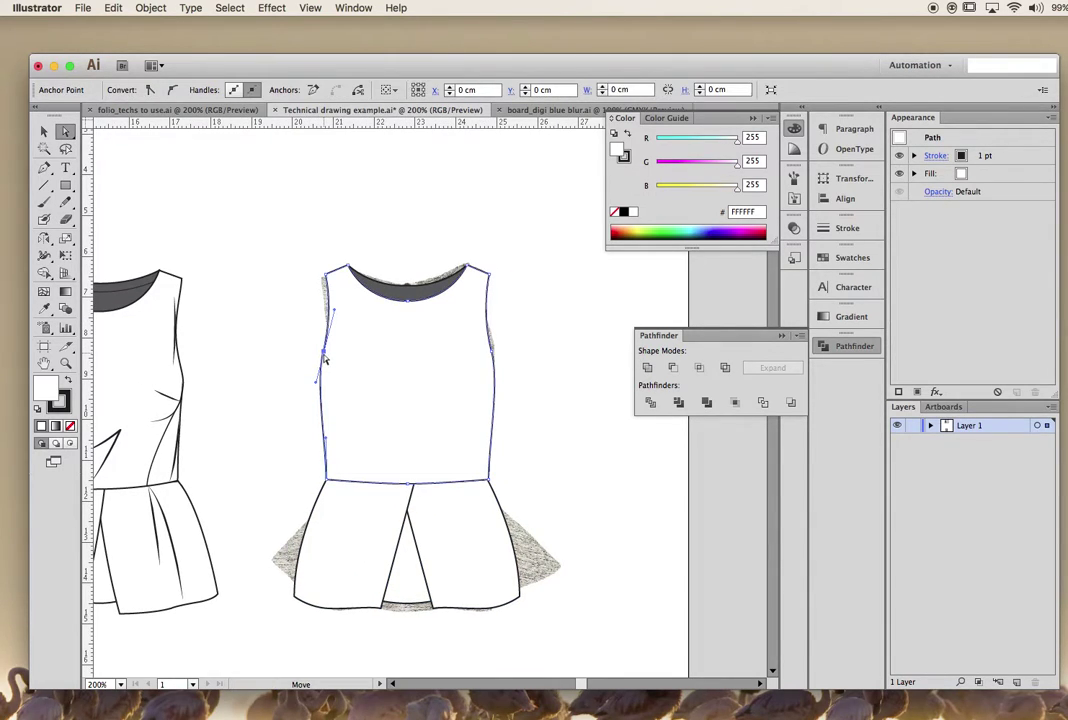
pyautogui.click(495, 360)
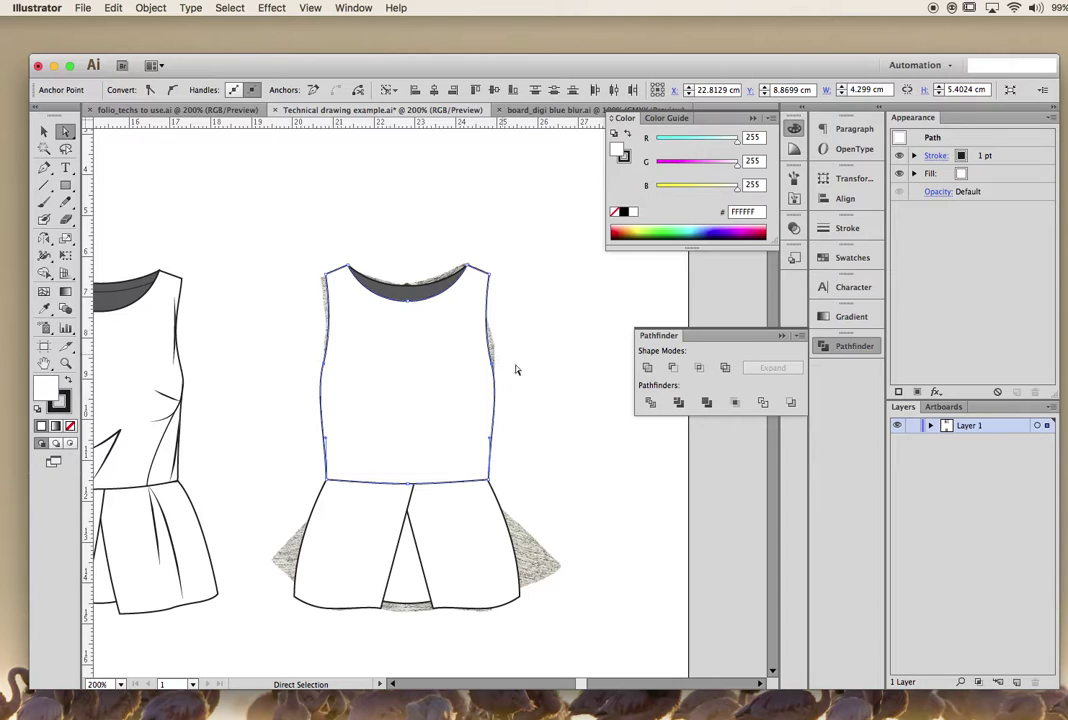
pyautogui.click(527, 381)
# - Move the left and right underarm points of the bodice inward by equal amounts to slim its sides, then deselect
pyautogui.click(321, 398)
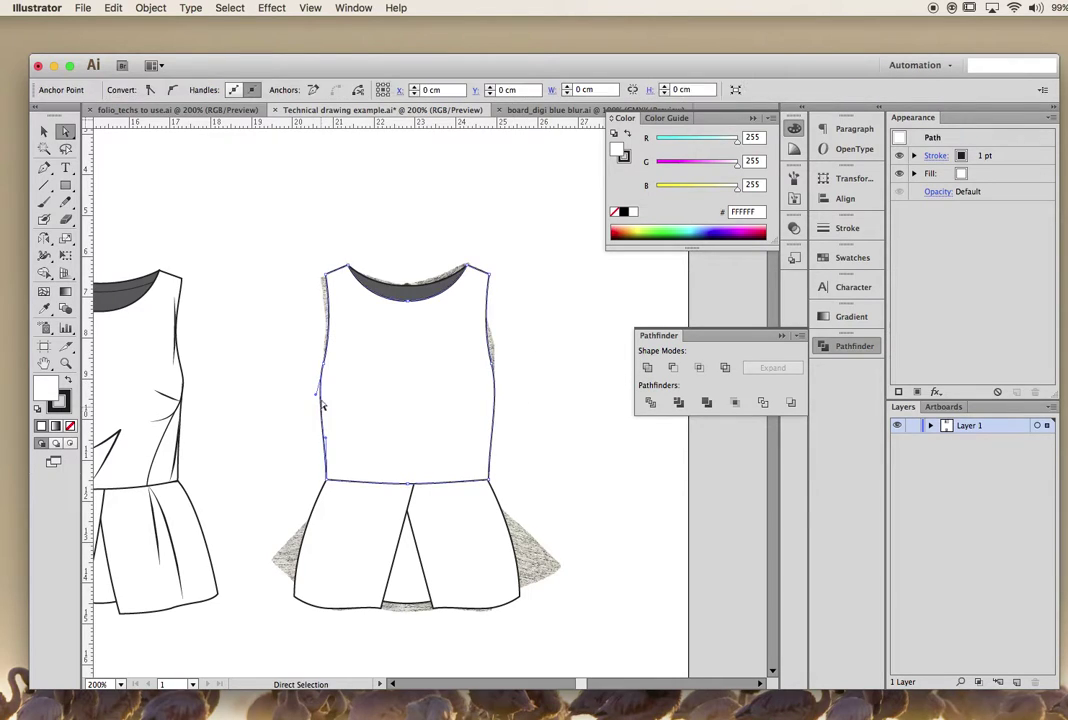
pyautogui.moveTo(323, 366); pyautogui.dragTo(326, 366)
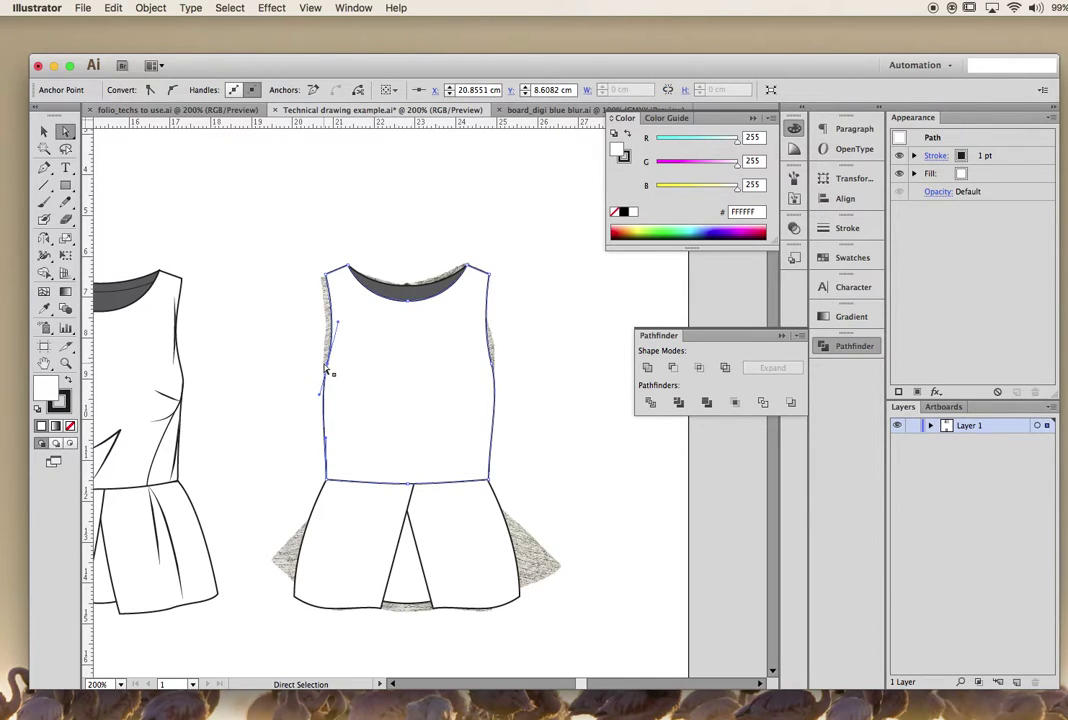
pyautogui.click(493, 371)
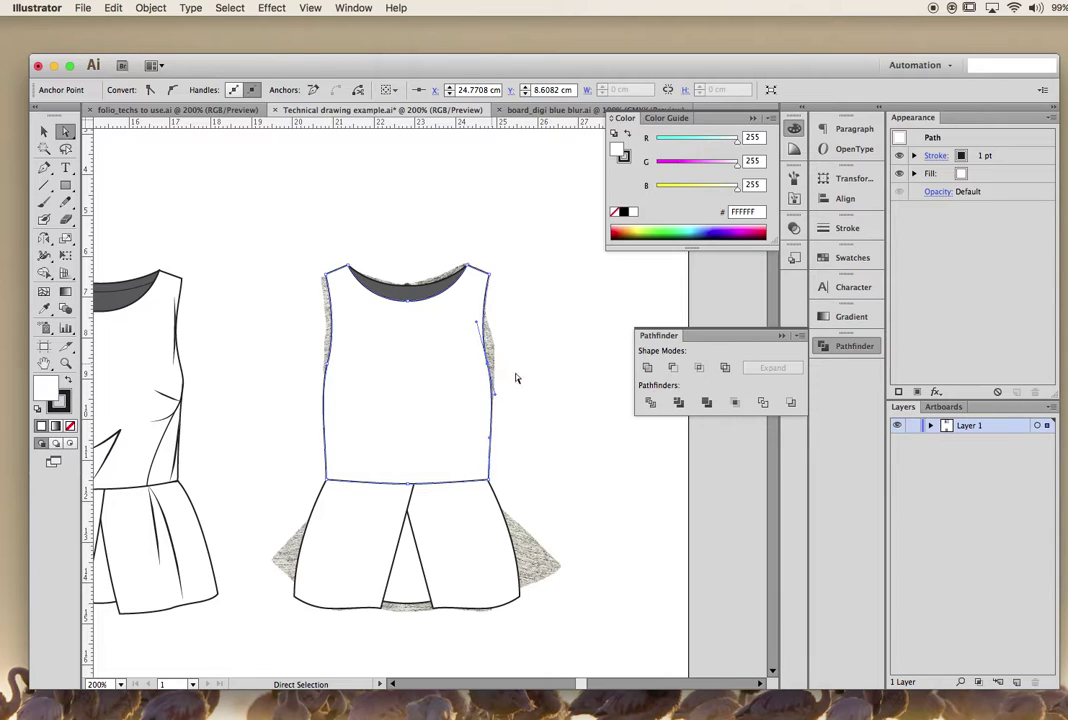
pyautogui.click(535, 446)
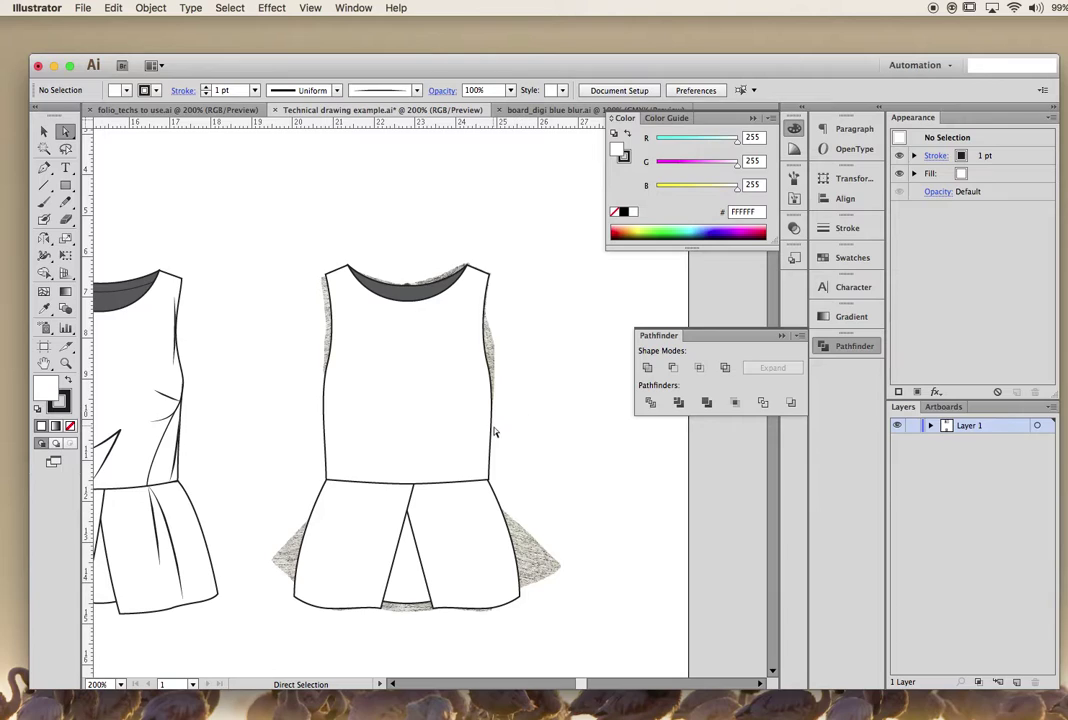
# - Draw a long curved line beside the top with the Pen tool, using the WHITE Taper Stroke 2 brush
pyautogui.click(794, 178)
pyautogui.click(666, 287)
pyautogui.press('p')
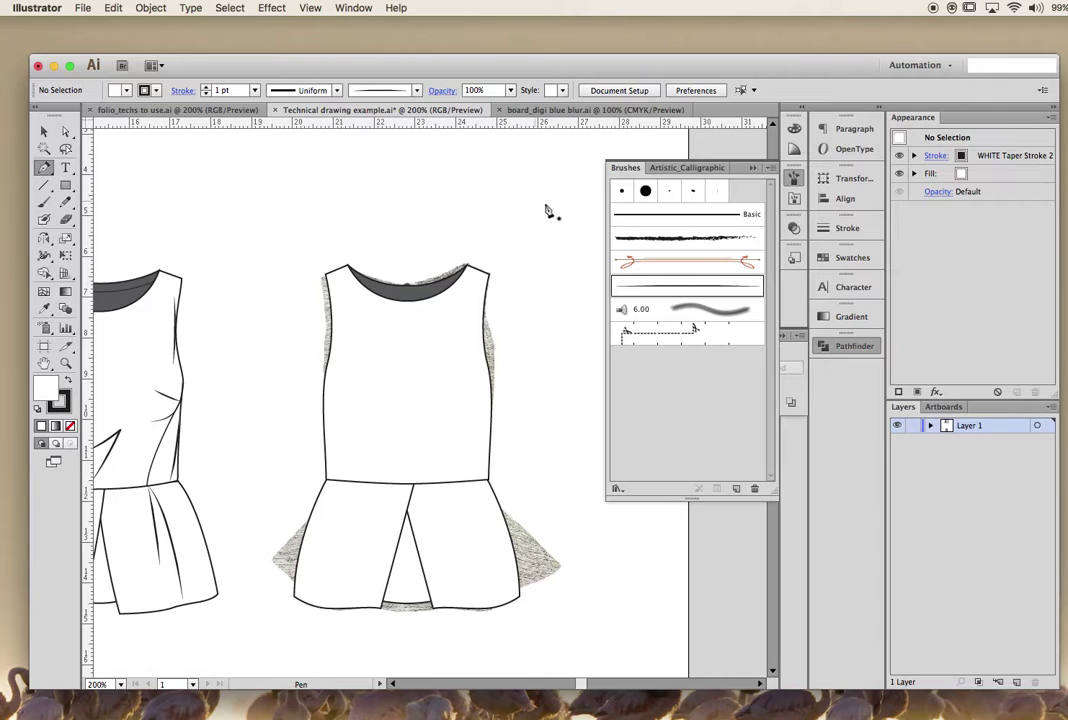
pyautogui.click(561, 209)
pyautogui.moveTo(557, 395); pyautogui.dragTo(586, 463)
pyautogui.click(671, 288)
# - Deselect the curved line and examine its tapered ends next to the bodice
pyautogui.hscroll(4, 521, 312)
pyautogui.scroll(2, 521, 312)
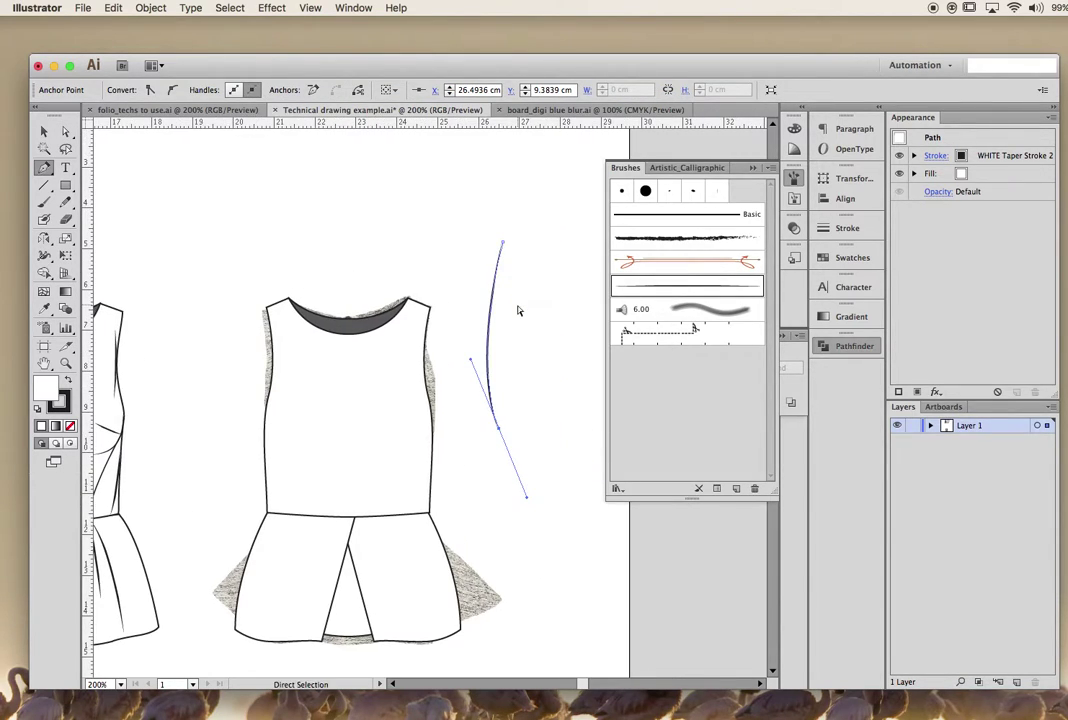
pyautogui.press('super+equal')
pyautogui.press('super+equal')
pyautogui.hscroll(5, 519, 309)
pyautogui.scroll(4, 519, 309)
pyautogui.press('v')
pyautogui.click(471, 155)
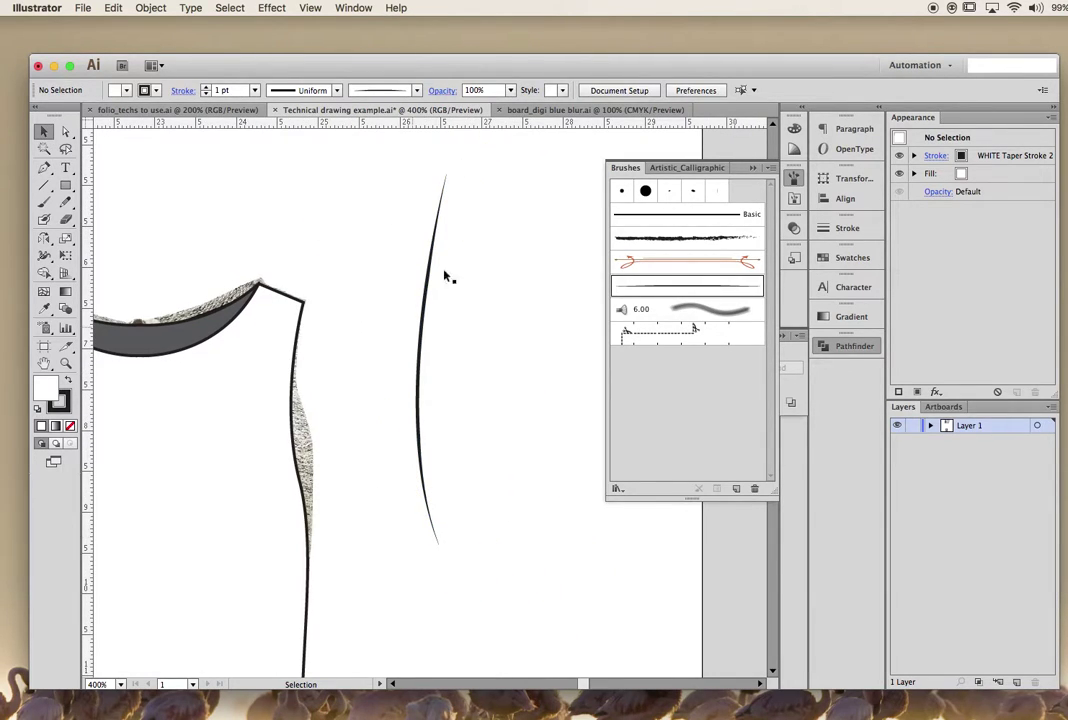
pyautogui.hscroll(-3, 463, 528)
pyautogui.scroll(-2, 463, 528)
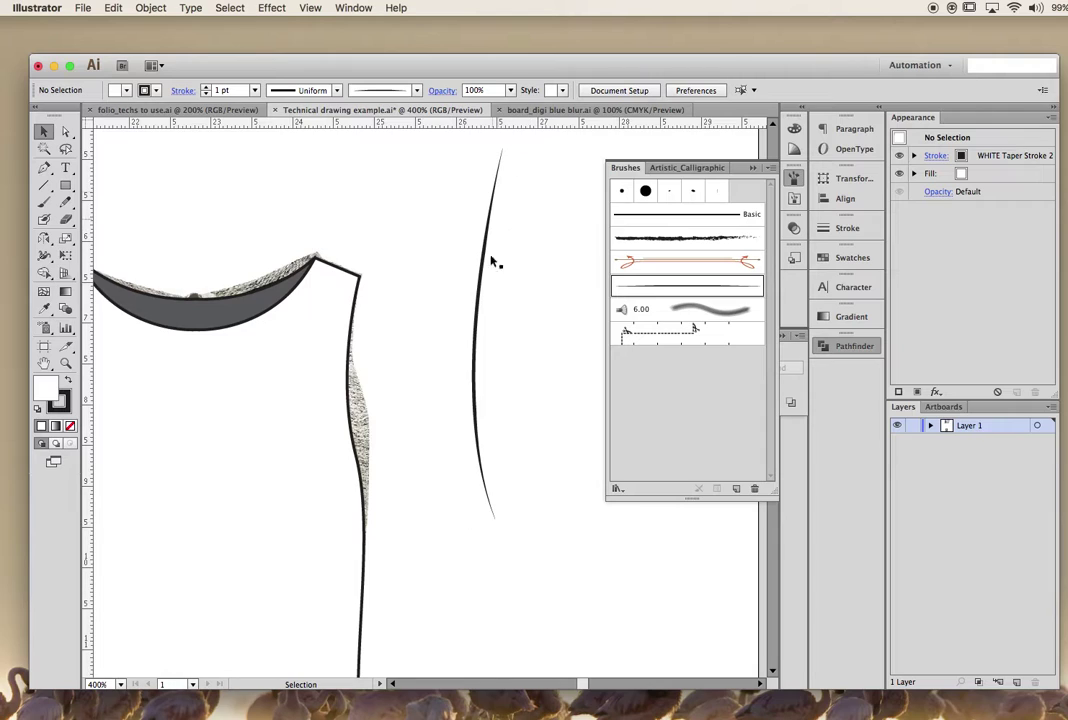
pyautogui.press('super+minus')
pyautogui.hscroll(-5, 475, 449)
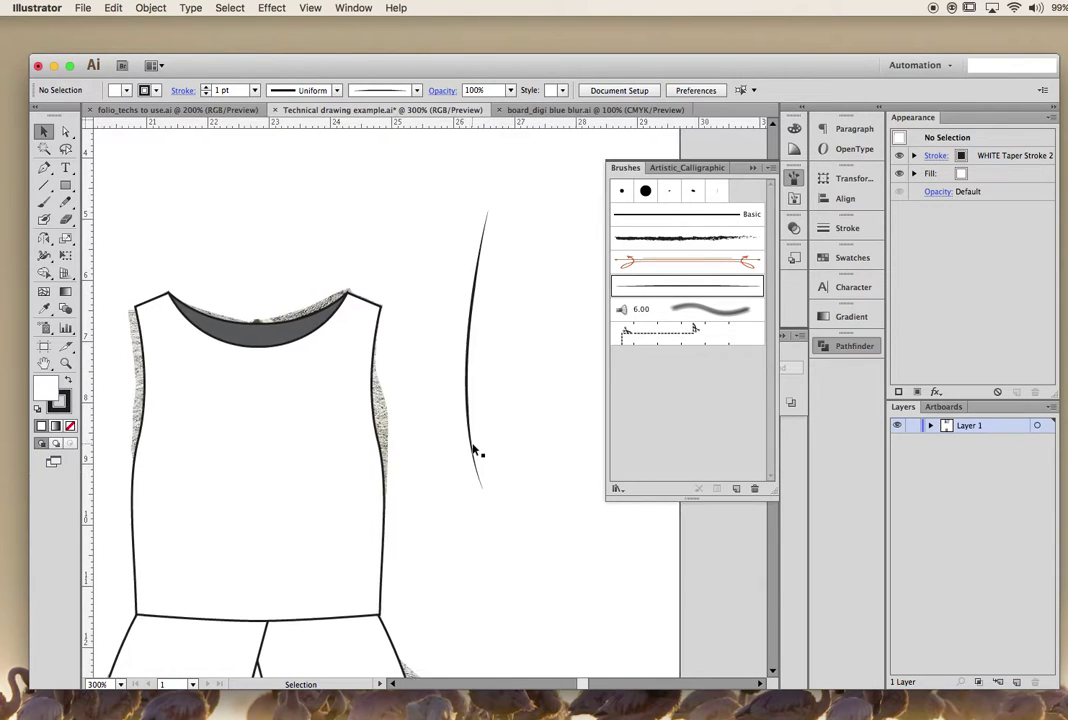
# - Show the guides so the vertical centre line runs through the peplum top
pyautogui.scroll(-5, 475, 449)
pyautogui.hscroll(-2, 474, 449)
pyautogui.scroll(-1, 474, 449)
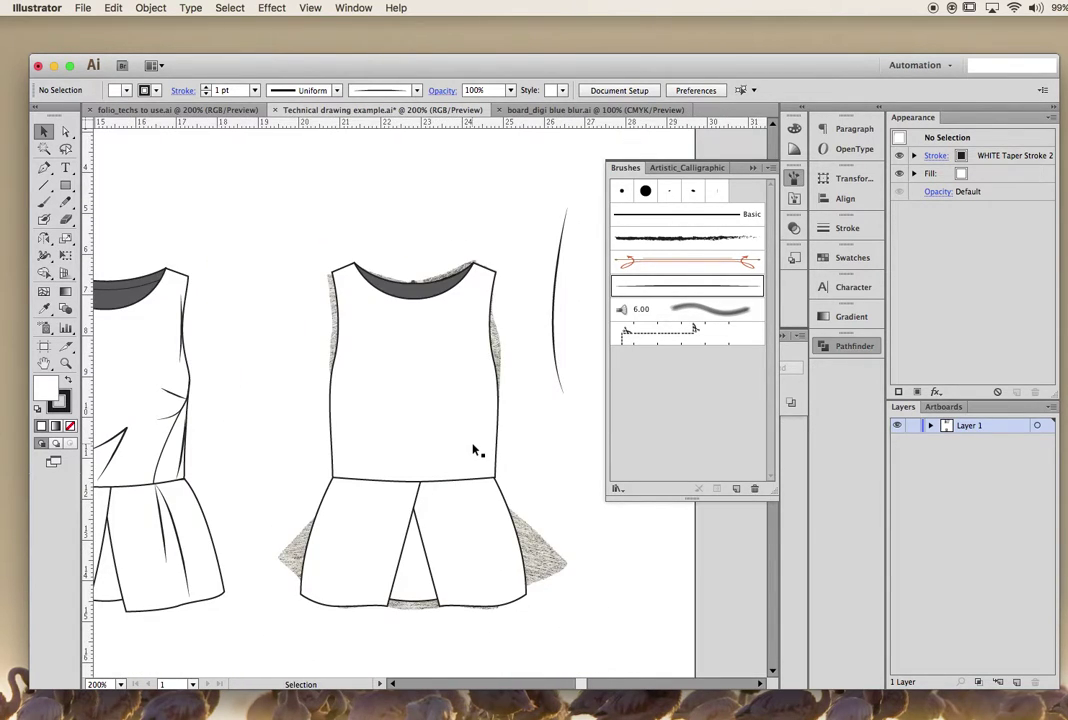
pyautogui.hscroll(-1, 474, 449)
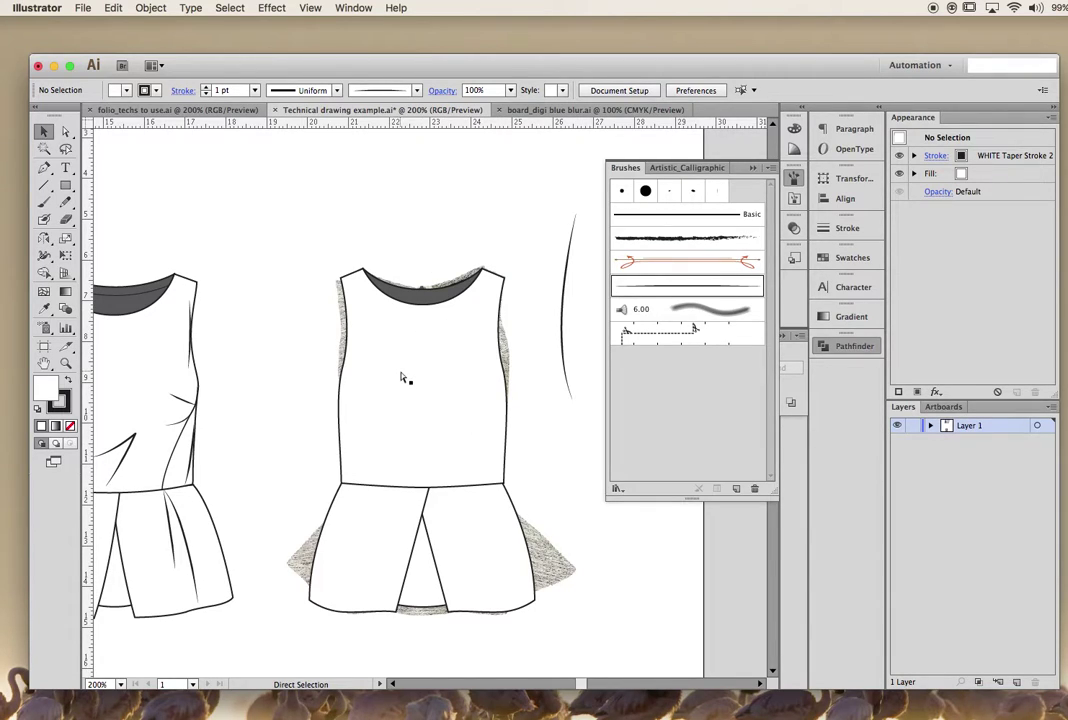
pyautogui.press('super+semicolon')
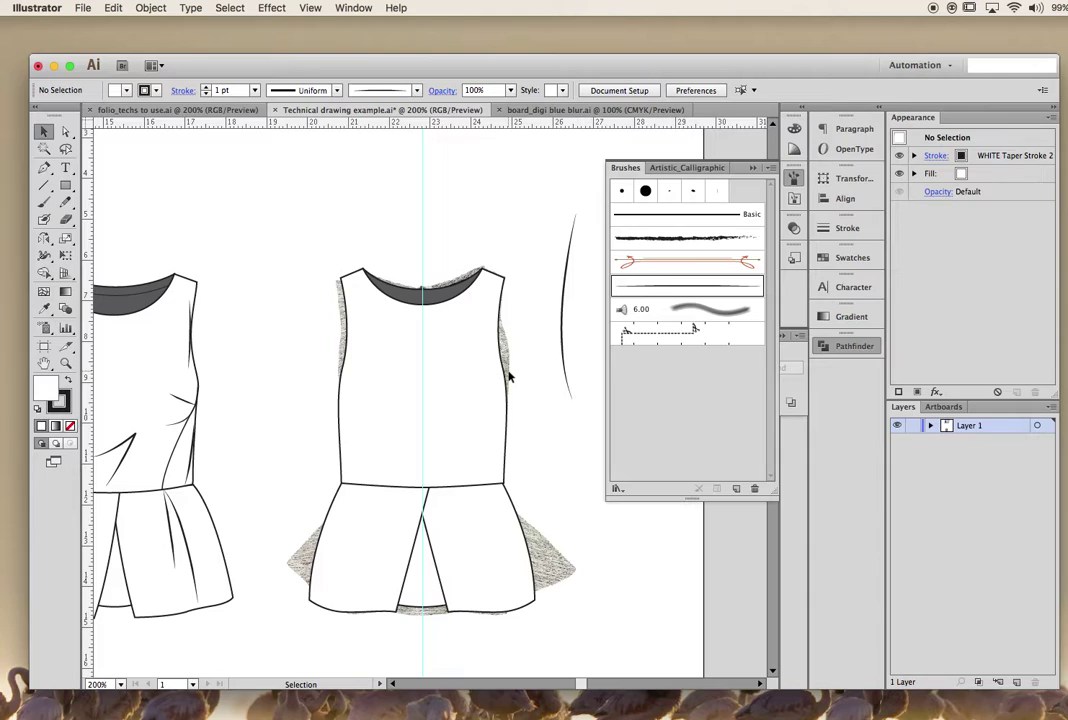
# - Draw a short diagonal dart line with the Pen tool, running up and inward from the bodice's right side seam
pyautogui.press('p')
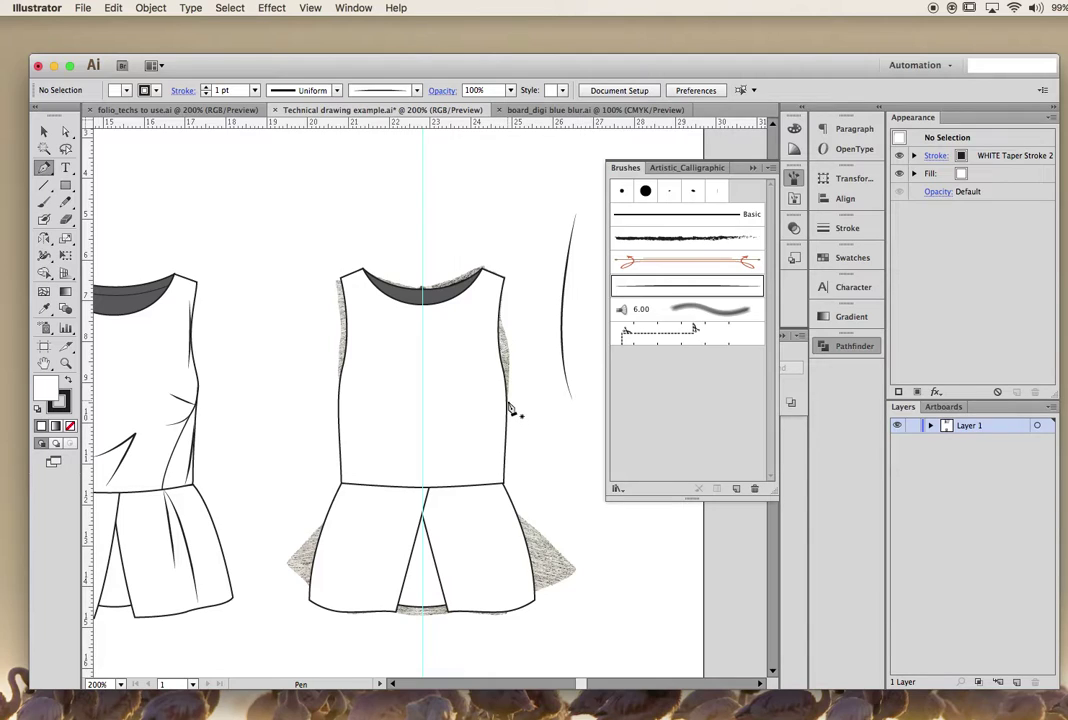
pyautogui.click(506, 404)
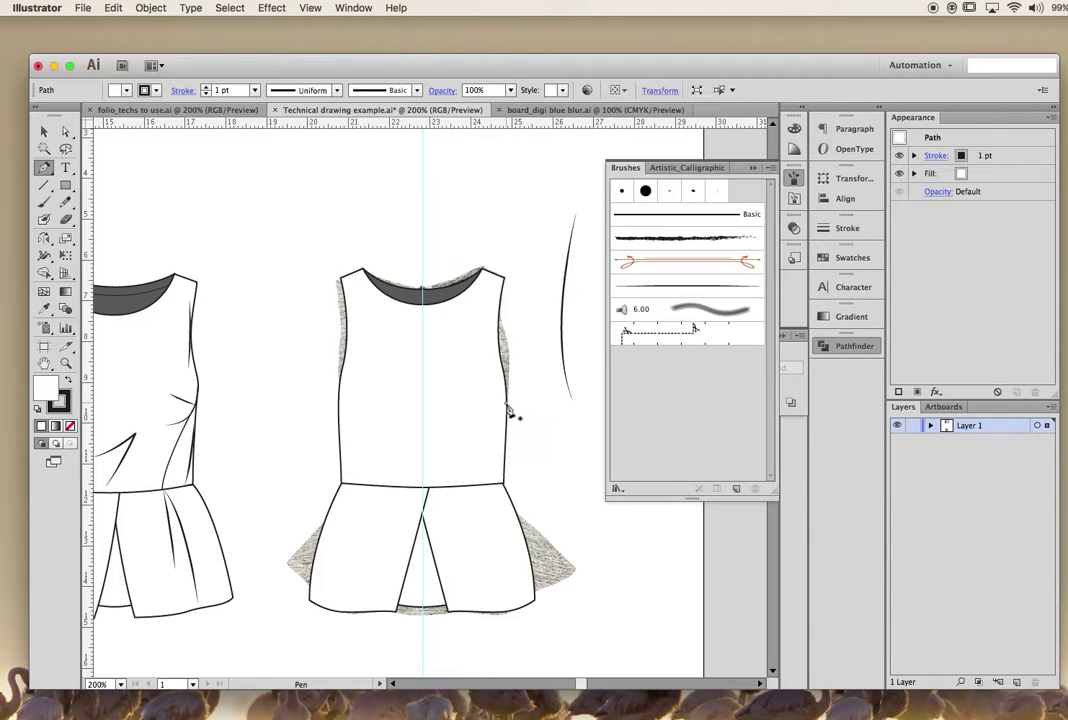
pyautogui.click(471, 380)
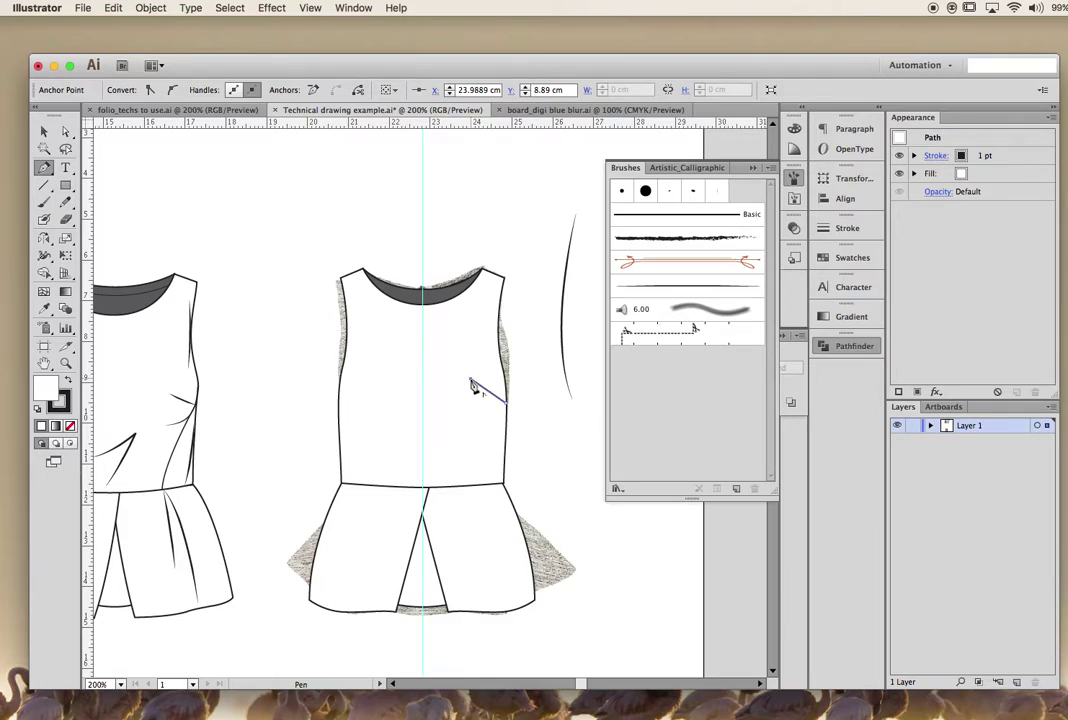
pyautogui.press('super+z')
pyautogui.click(479, 386)
# - Apply the WHITE Taper Stroke 2 brush to the short diagonal dart line, then deselect
pyautogui.click(636, 288)
pyautogui.click(43, 131)
pyautogui.click(228, 190)
pyautogui.click(493, 400)
pyautogui.click(527, 420)
pyautogui.scroll(-1, 534, 410)
# - Undo the stray waist seam point and the tapered brush on the diagonal dart line, keeping its end point active
pyautogui.press('p')
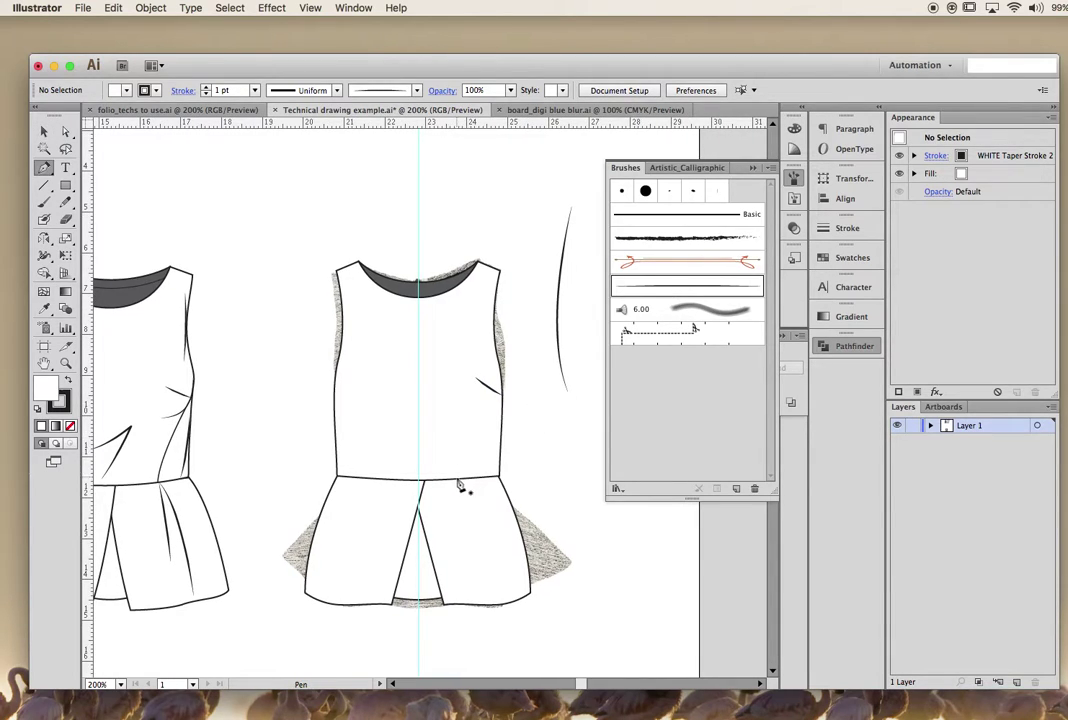
pyautogui.click(457, 484)
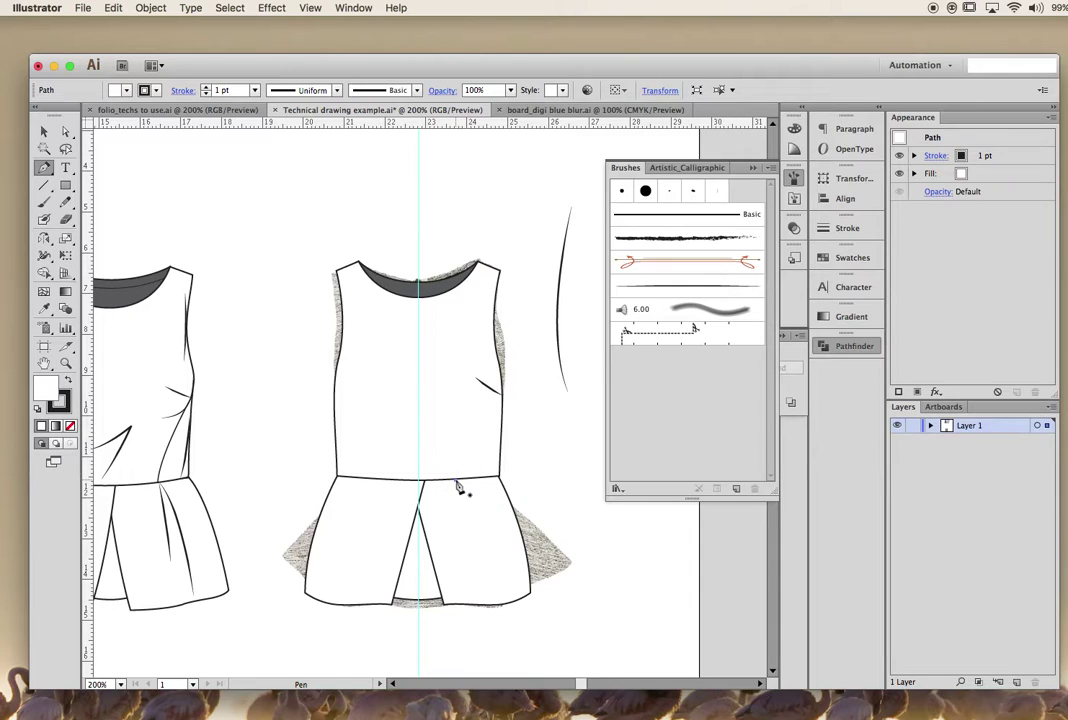
pyautogui.press('super+z')
pyautogui.click(503, 445)
pyautogui.keyDown('super'); pyautogui.click(481, 387); pyautogui.keyUp('super')
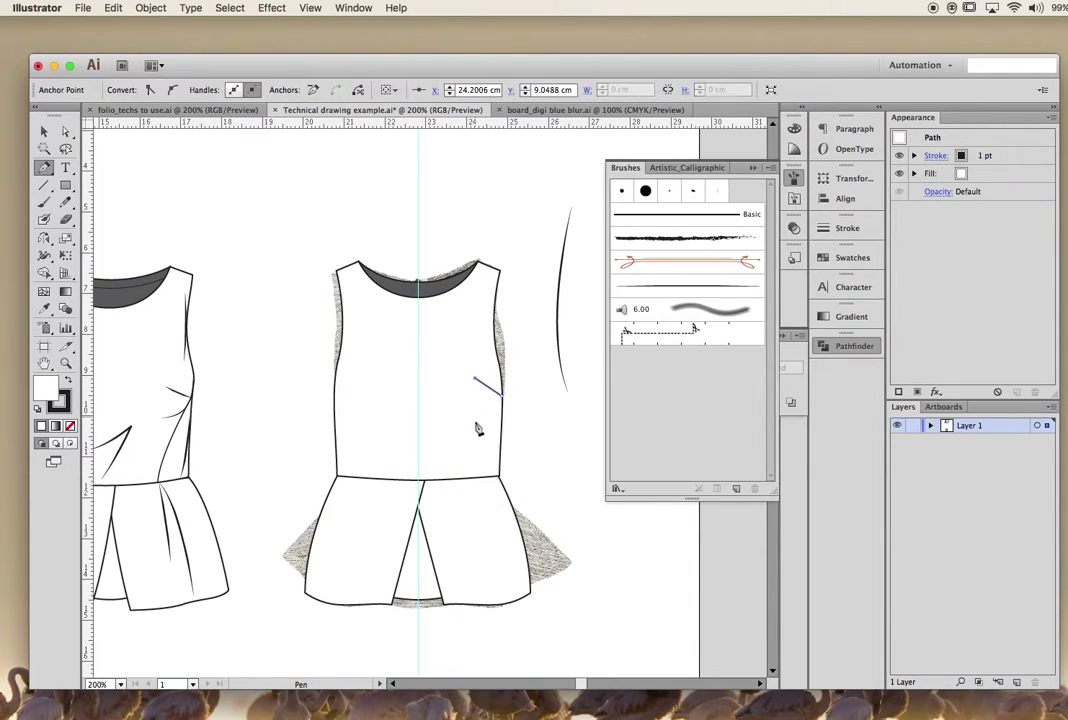
# - Extend the diagonal dart line straight down to the waist seam to form the right side panel, then deselect
pyautogui.click(474, 478)
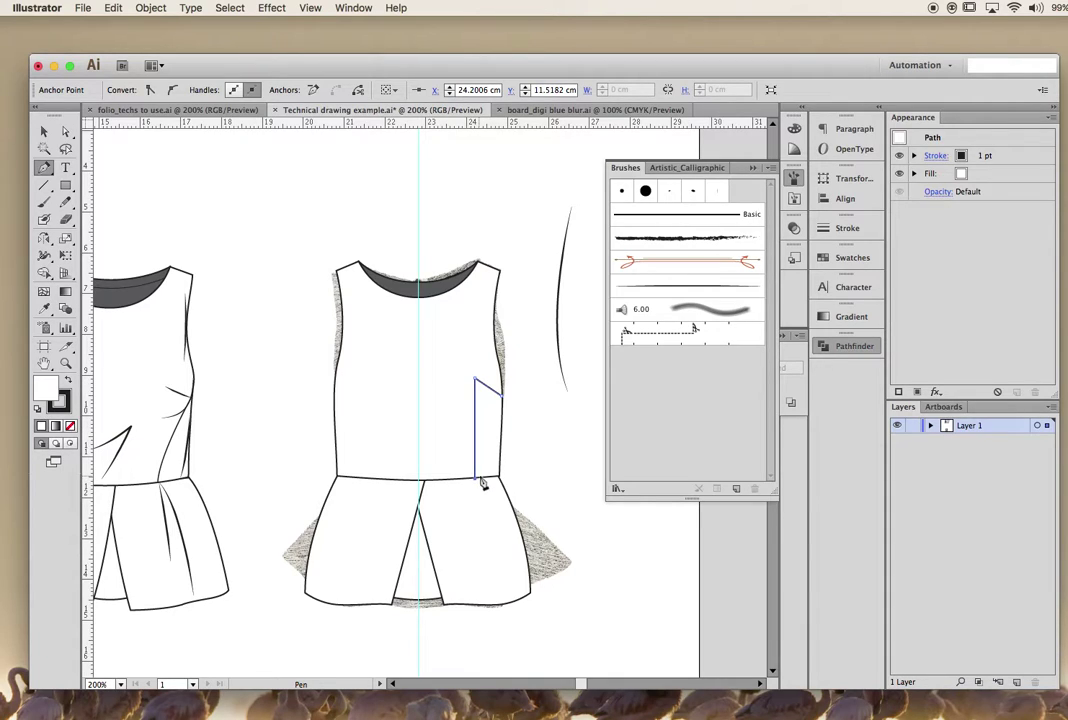
pyautogui.press('super+z')
pyautogui.press('super+shift+z')
pyautogui.press('v')
pyautogui.click(223, 210)
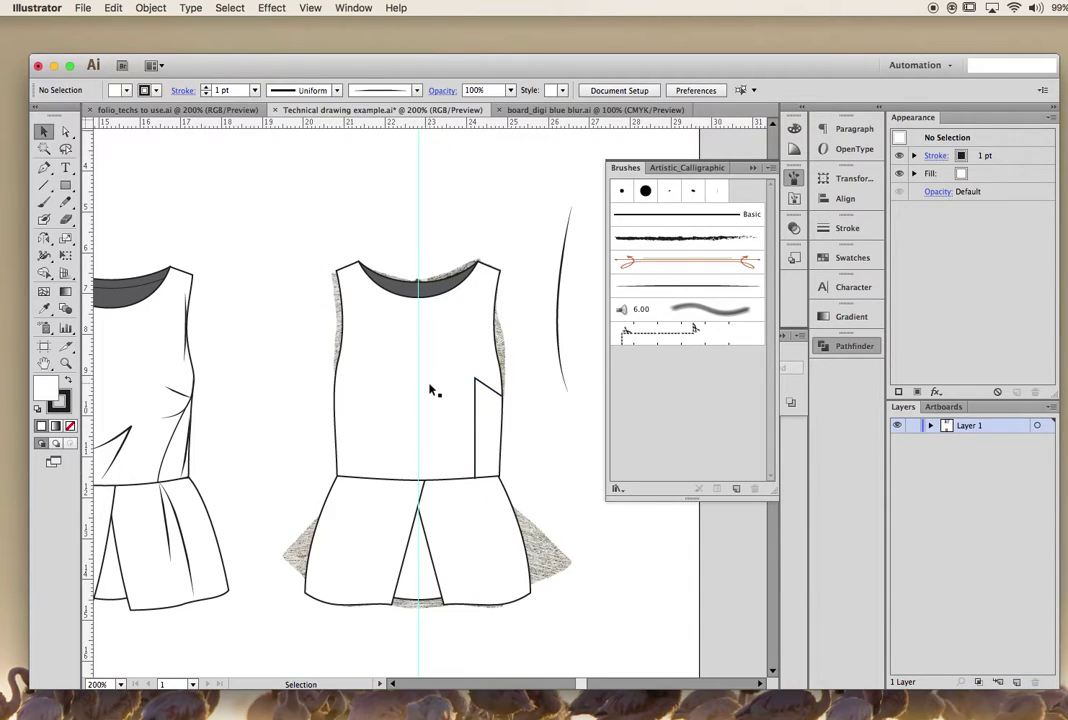
# - Draw a curved pleat line from the waist seam down the right peplum, apply the WHITE Taper Stroke 2 brush, and deselect
pyautogui.scroll(-1, 432, 390)
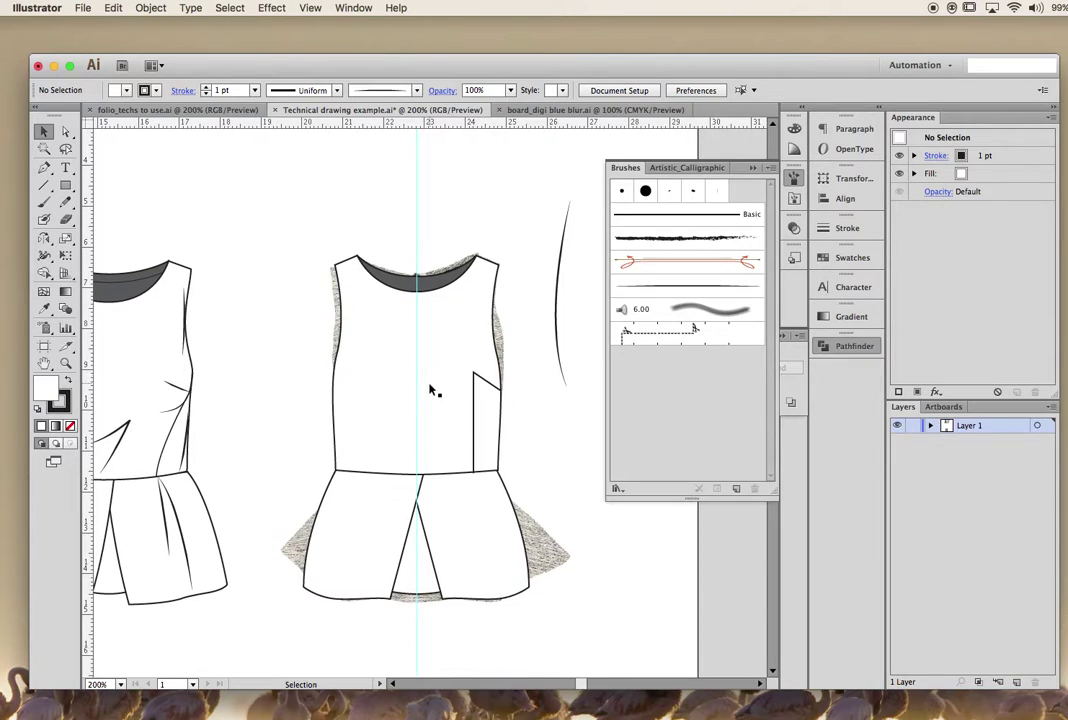
pyautogui.scroll(-3, 458, 436)
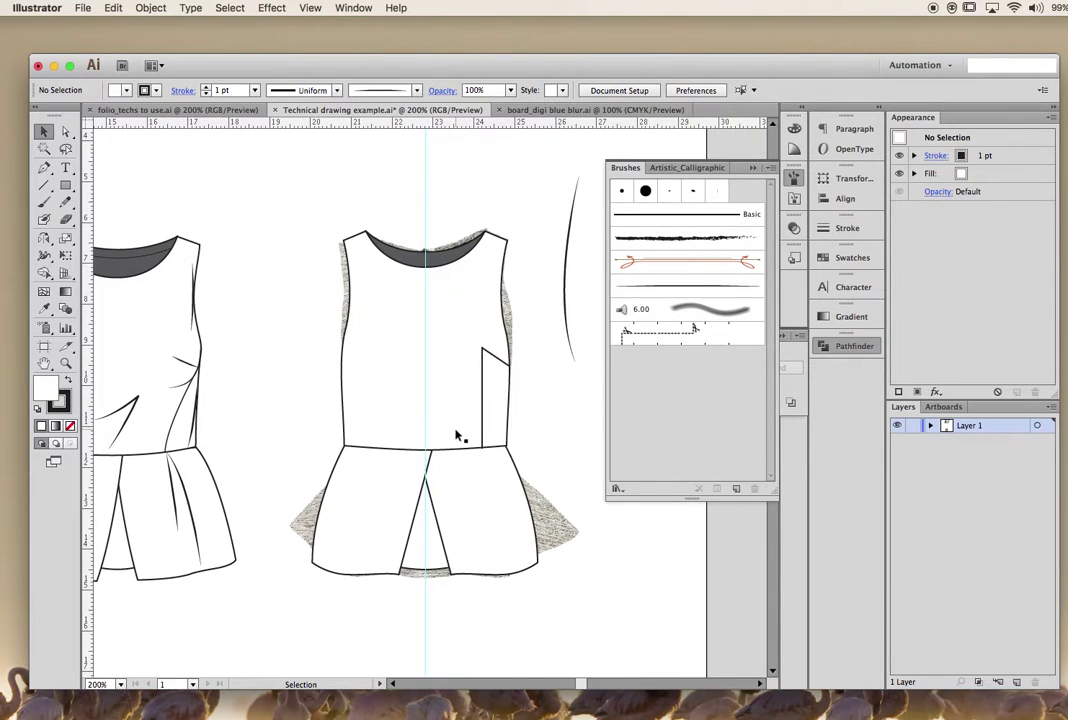
pyautogui.press('p')
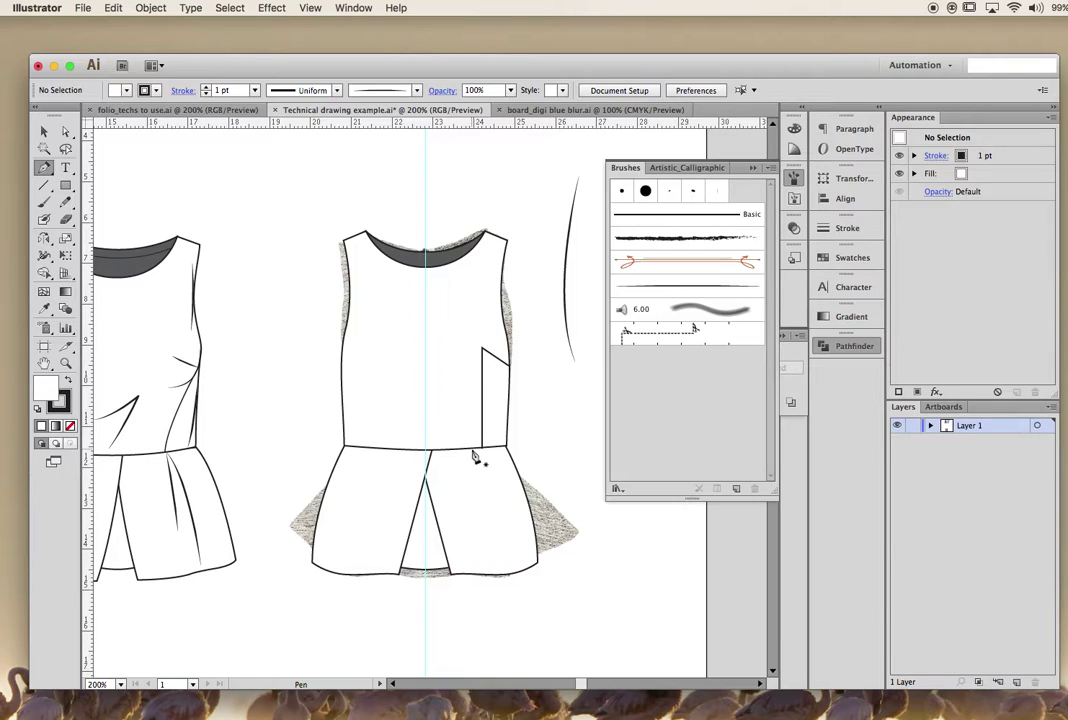
pyautogui.click(473, 451)
pyautogui.moveTo(479, 525); pyautogui.dragTo(498, 581)
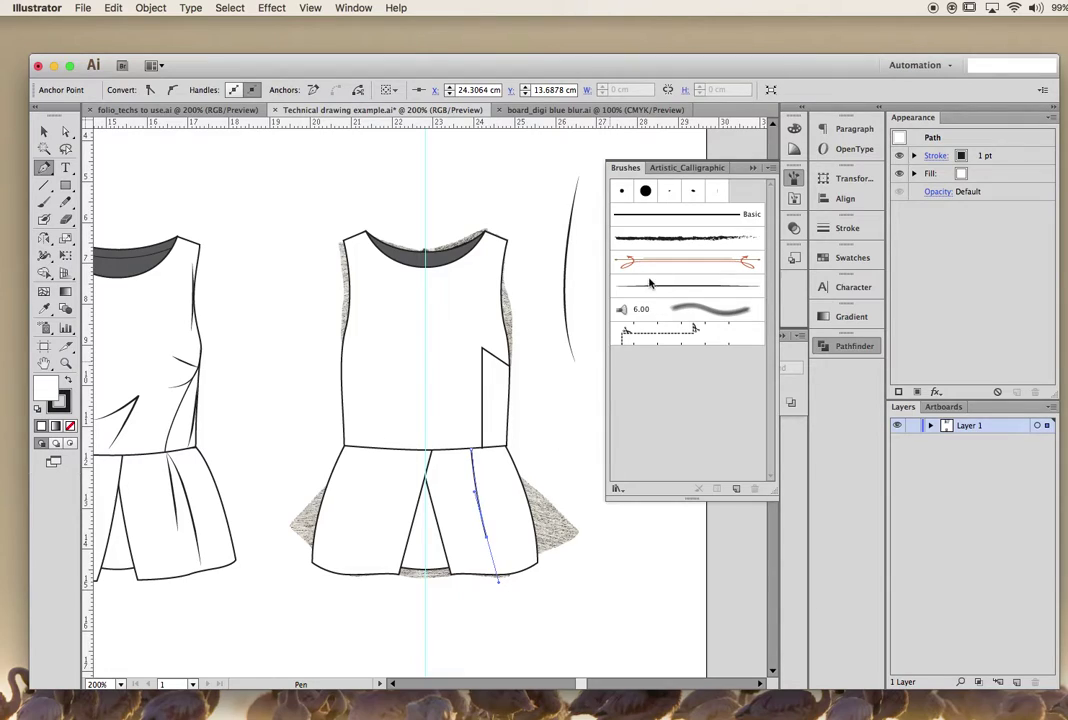
pyautogui.click(650, 287)
pyautogui.click(43, 131)
pyautogui.click(259, 227)
# - Draw a second, longer tapered pleat line from the same waist point on the right peplum, then deselect
pyautogui.press('p')
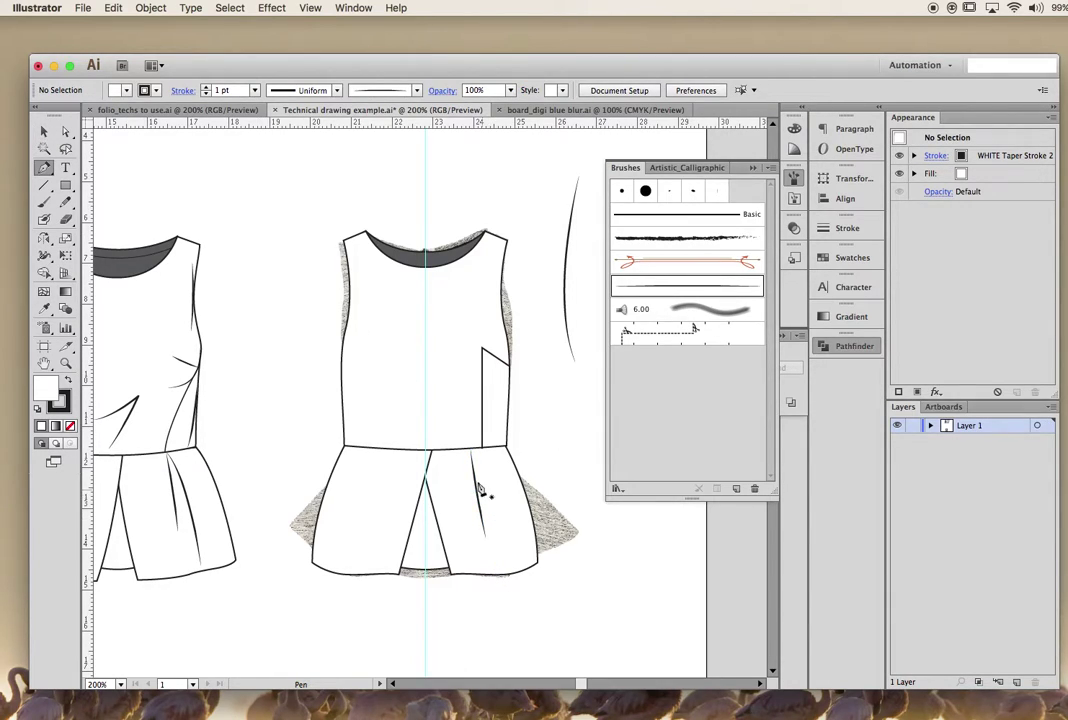
pyautogui.click(475, 456)
pyautogui.moveTo(496, 554); pyautogui.dragTo(498, 612)
pyautogui.click(43, 131)
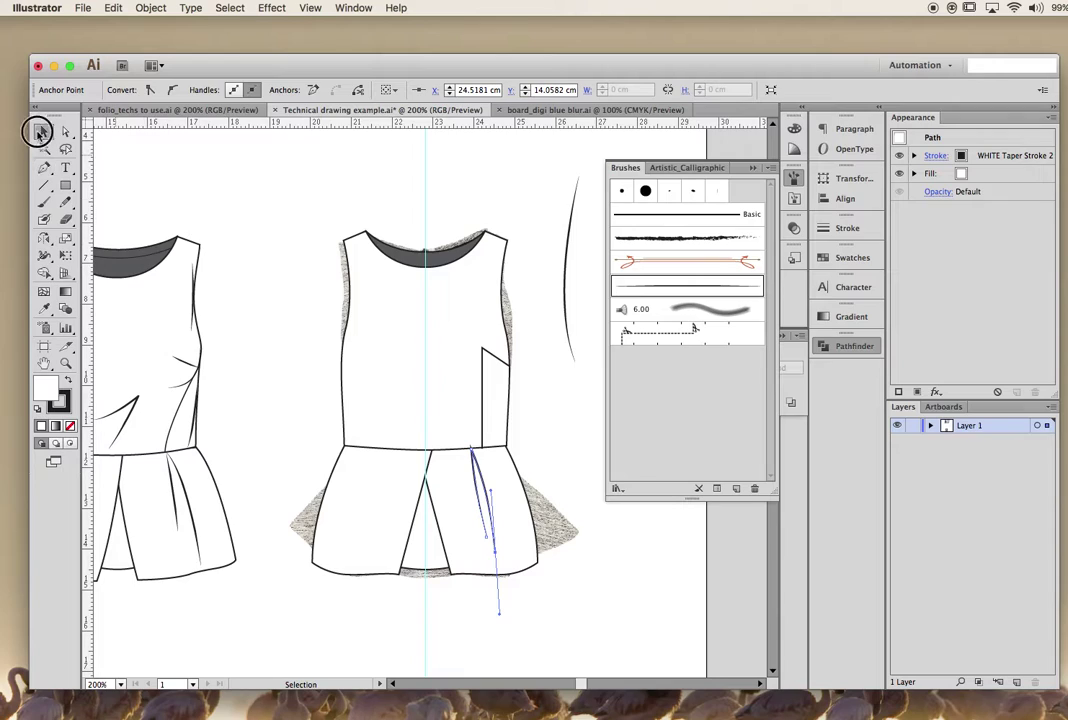
pyautogui.click(183, 167)
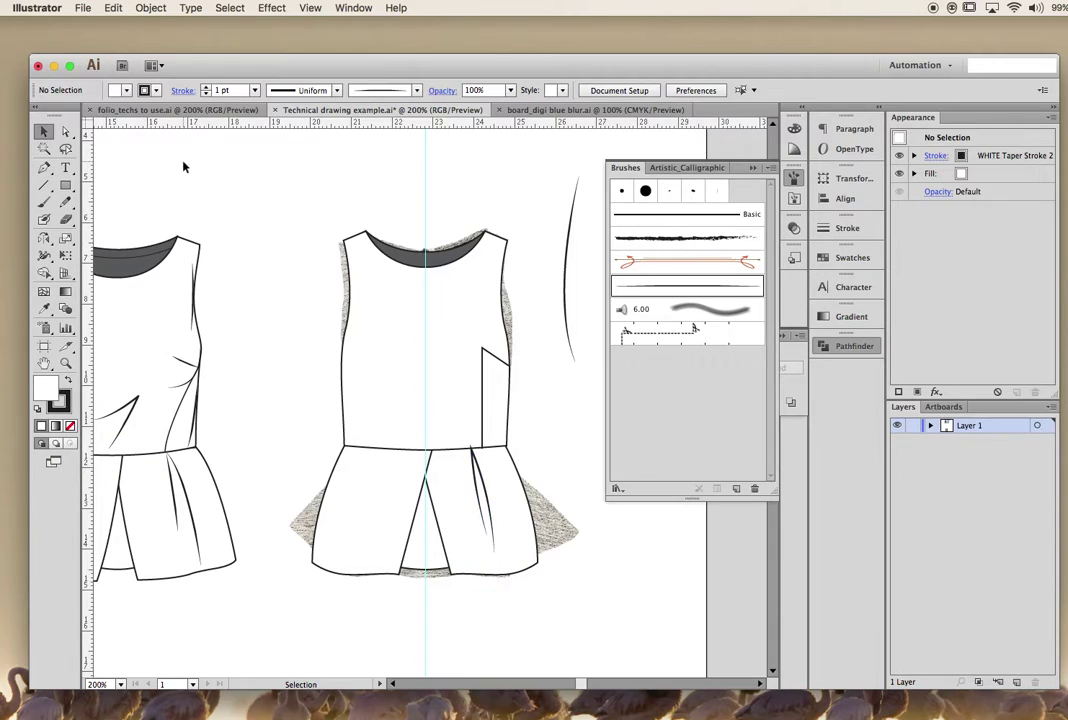
pyautogui.click(481, 437)
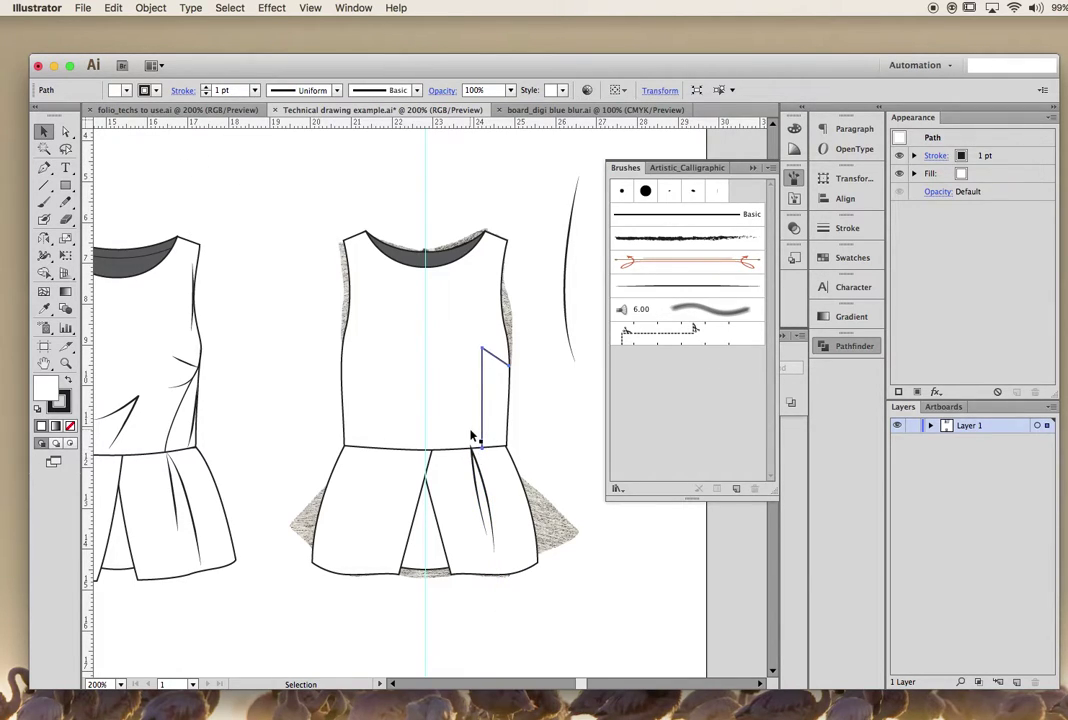
pyautogui.keyDown('shift'); pyautogui.click(443, 284); pyautogui.keyUp('shift')
pyautogui.keyDown('shift'); pyautogui.click(438, 263); pyautogui.keyUp('shift')
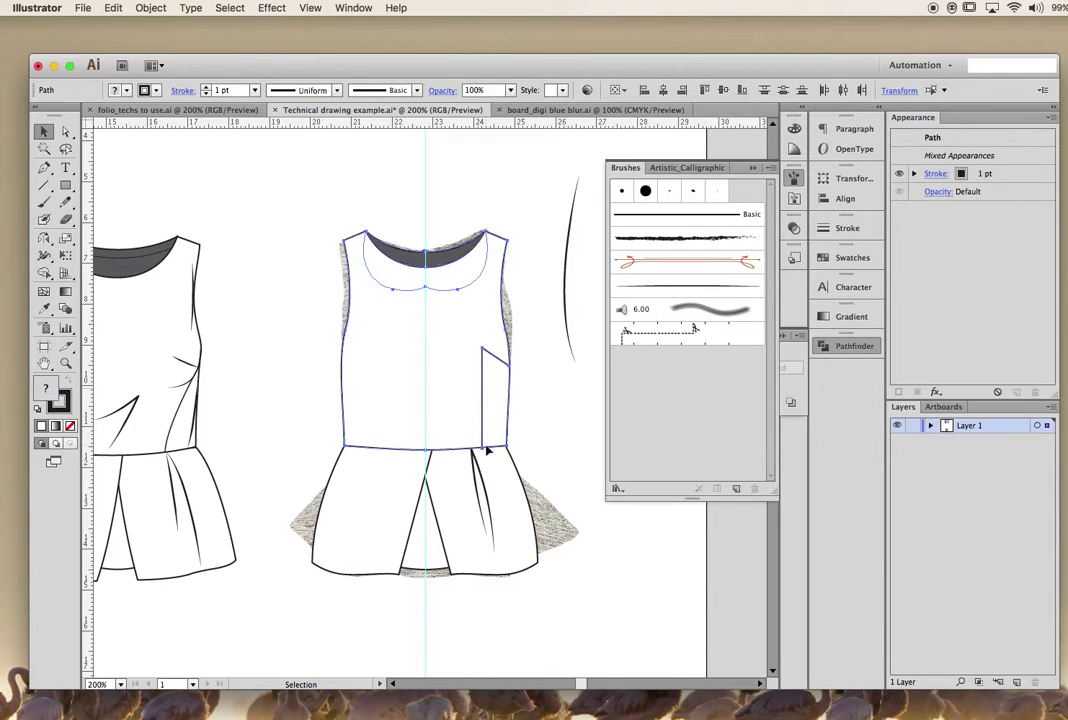
pyautogui.click(527, 443)
pyautogui.click(474, 452)
pyautogui.keyDown('shift'); pyautogui.click(482, 441); pyautogui.keyUp('shift')
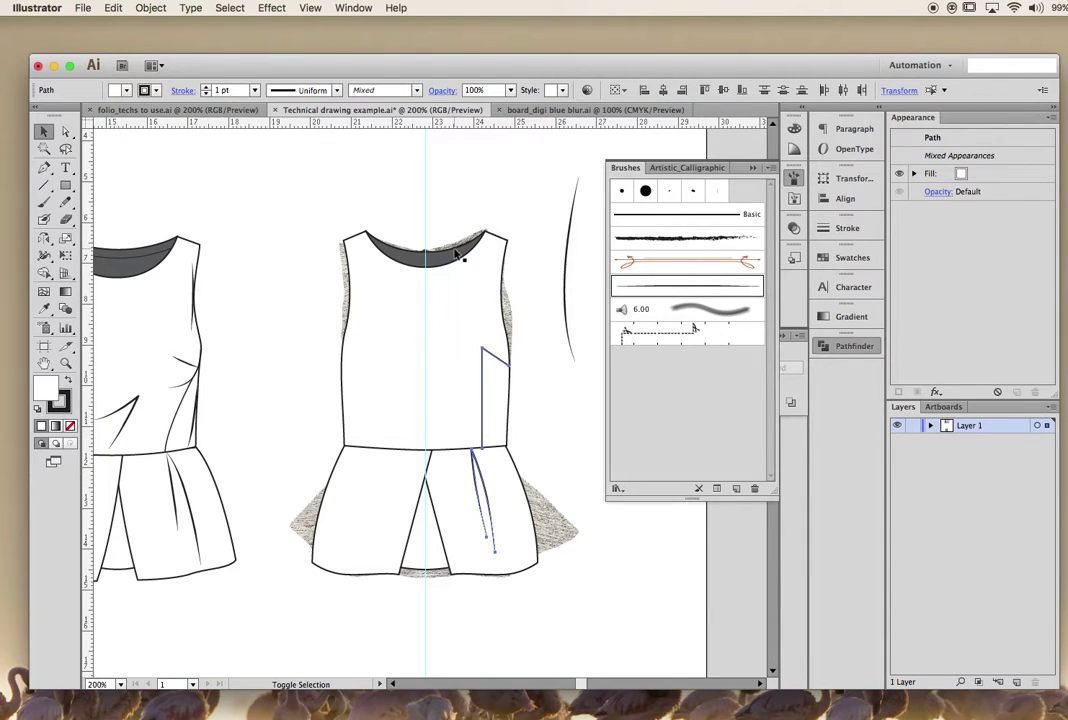
pyautogui.press('super+equal')
pyautogui.hscroll(3, 431, 310)
pyautogui.scroll(1, 431, 310)
pyautogui.click(543, 346)
# - Select the right side panel line and both pleat lines, and mirror a copy of them across the centre guide with Reflect
pyautogui.click(460, 442)
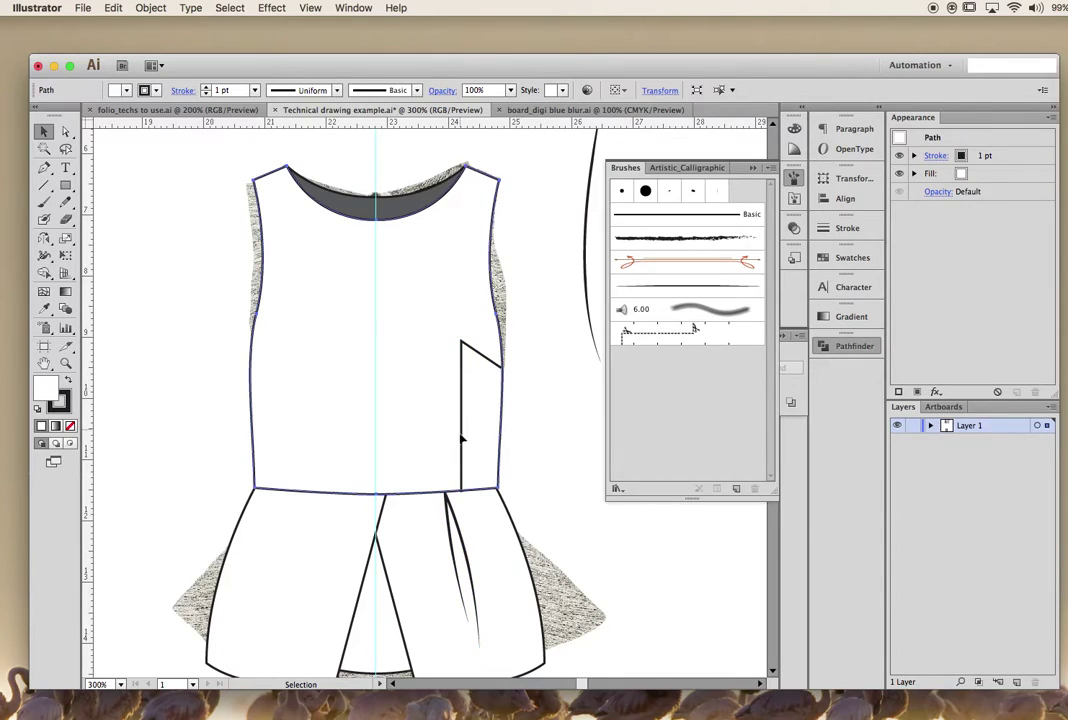
pyautogui.click(451, 503)
pyautogui.keyDown('shift'); pyautogui.click(462, 475); pyautogui.keyUp('shift')
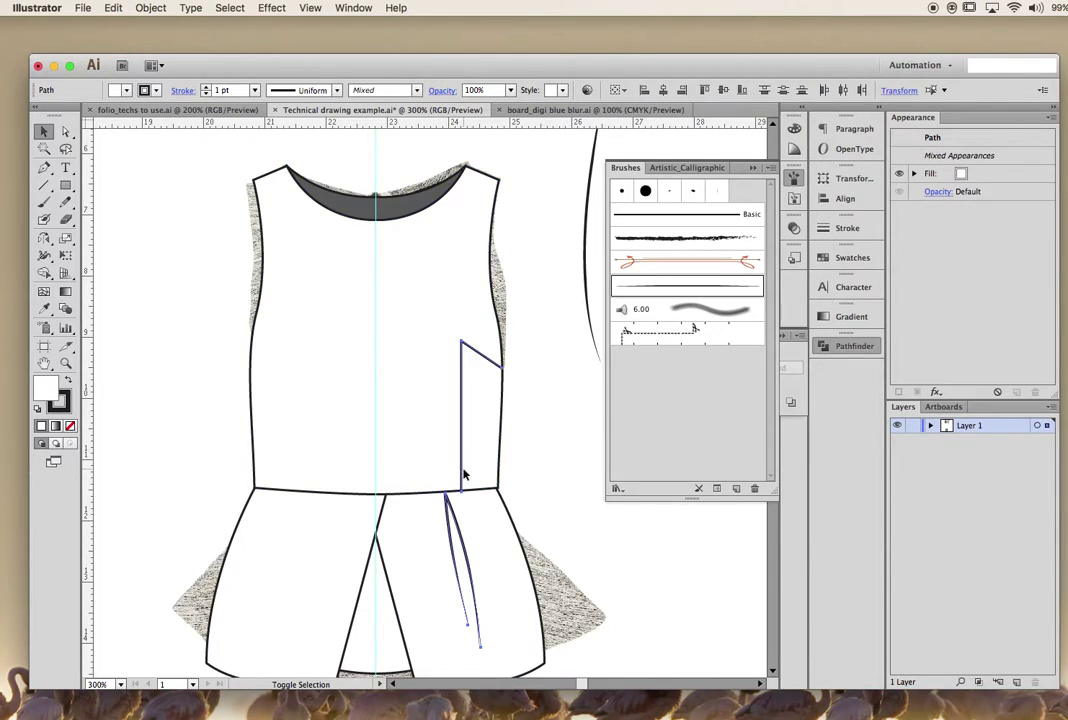
pyautogui.press('o')
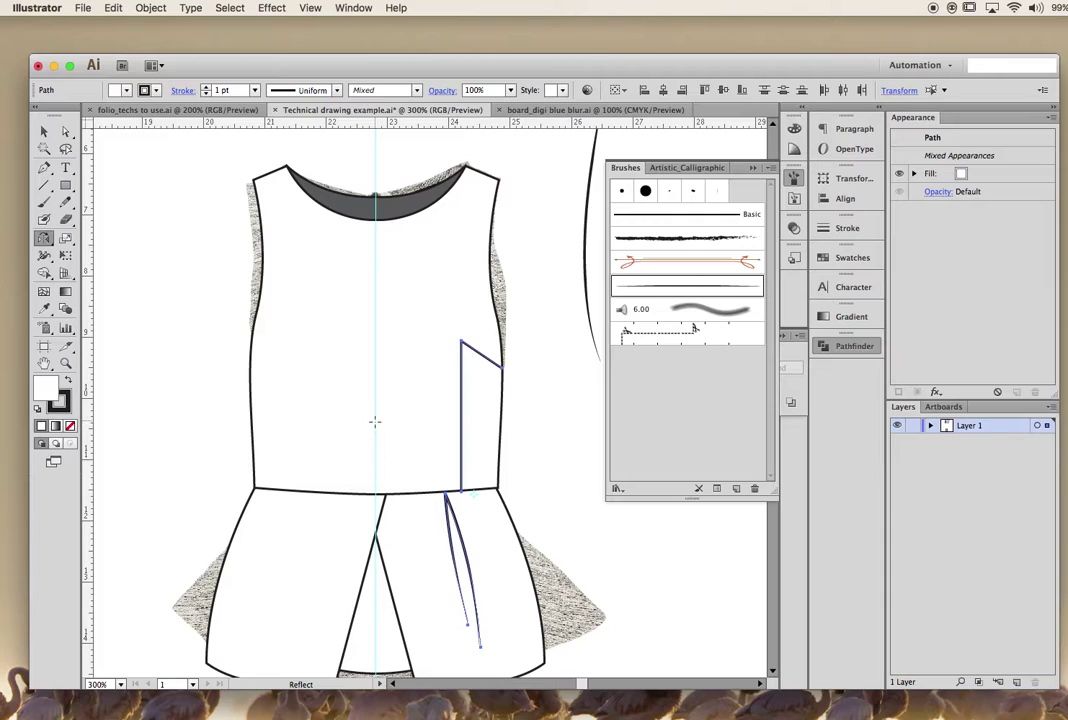
pyautogui.moveTo(407, 312); pyautogui.dragTo(334, 318)
# - Try removing the fill from the mirrored left side panel line and compare it with the right one
pyautogui.click(43, 131)
pyautogui.click(255, 336)
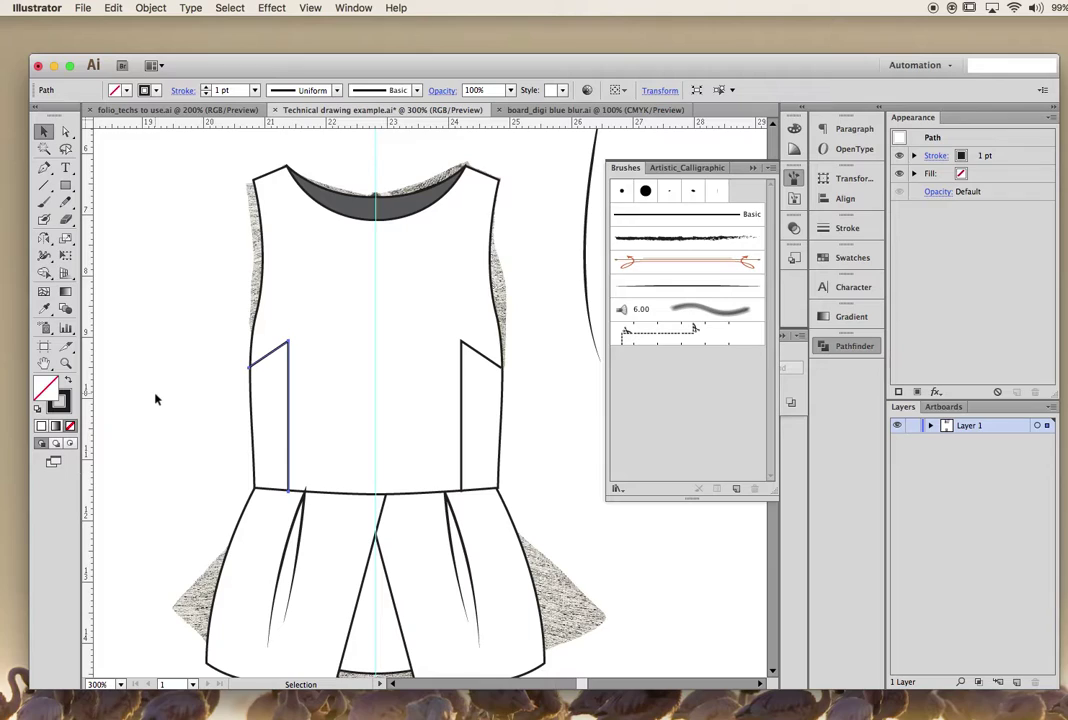
pyautogui.click(485, 362)
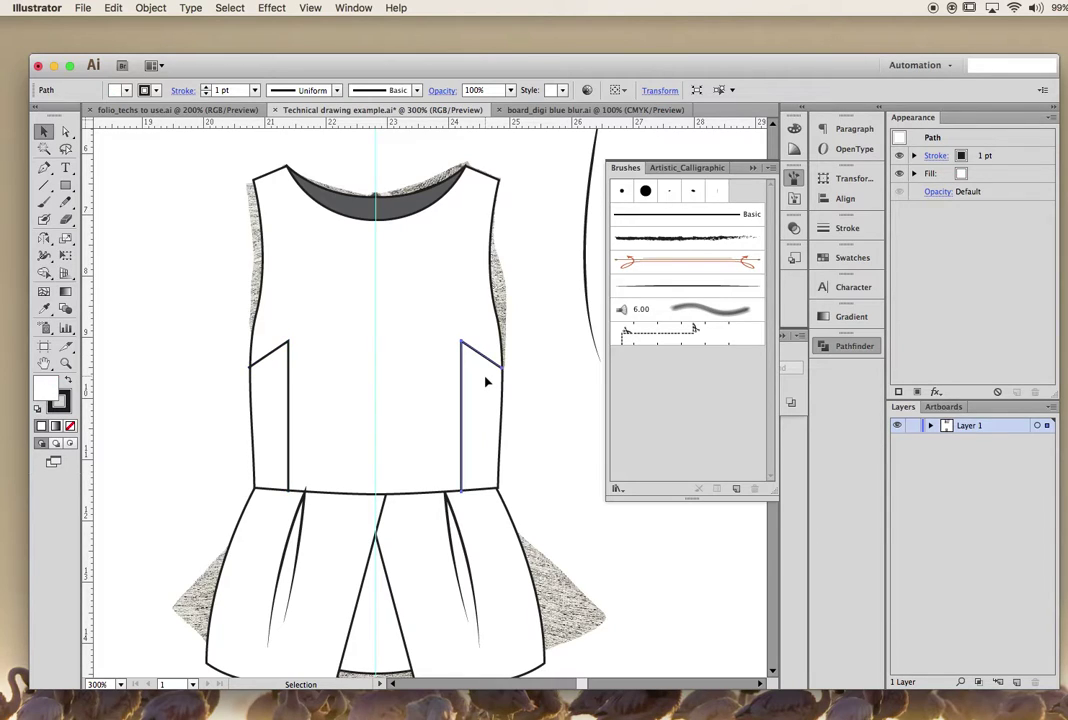
pyautogui.click(565, 441)
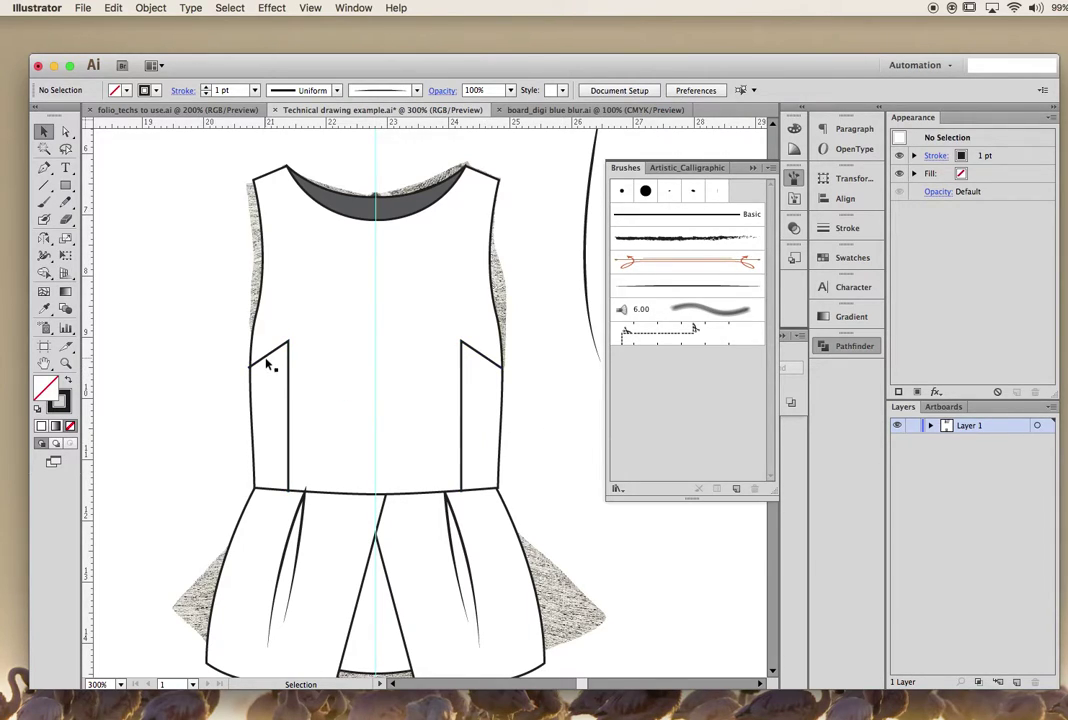
pyautogui.click(306, 366)
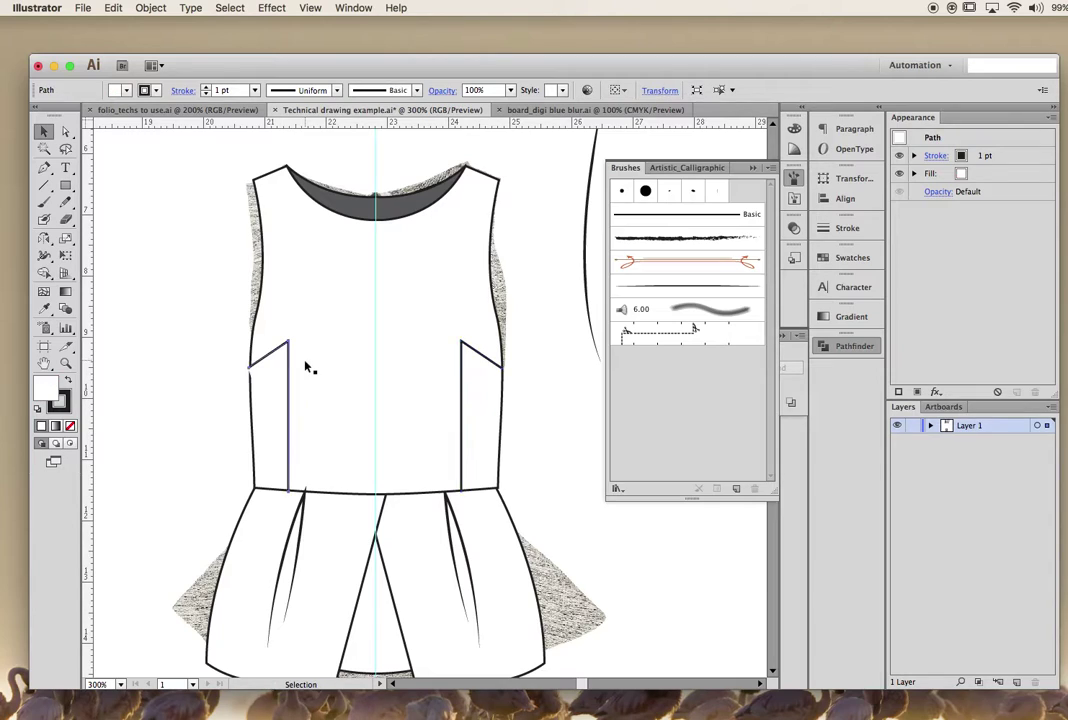
# - Undo back to the selected right-hand detail lines and mirror a copy of them across the centre guide again with Reflect
pyautogui.press('super+z')
pyautogui.press('super+equal')
pyautogui.press('super+equal')
pyautogui.press('super+equal')
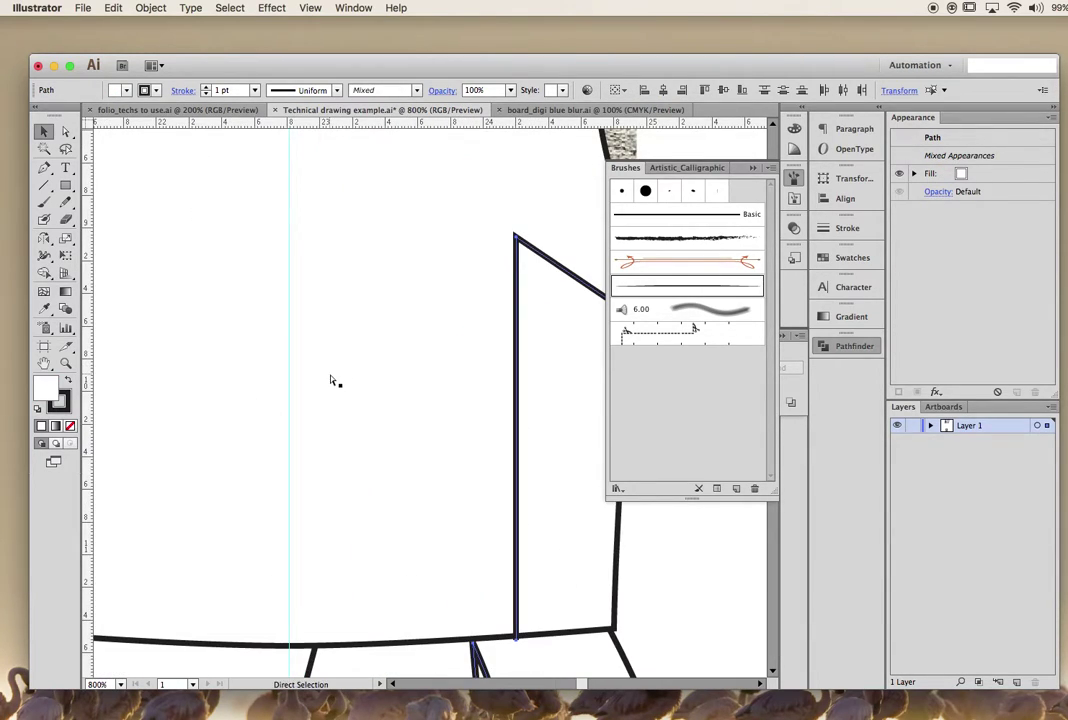
pyautogui.press('super+minus')
pyautogui.press('o')
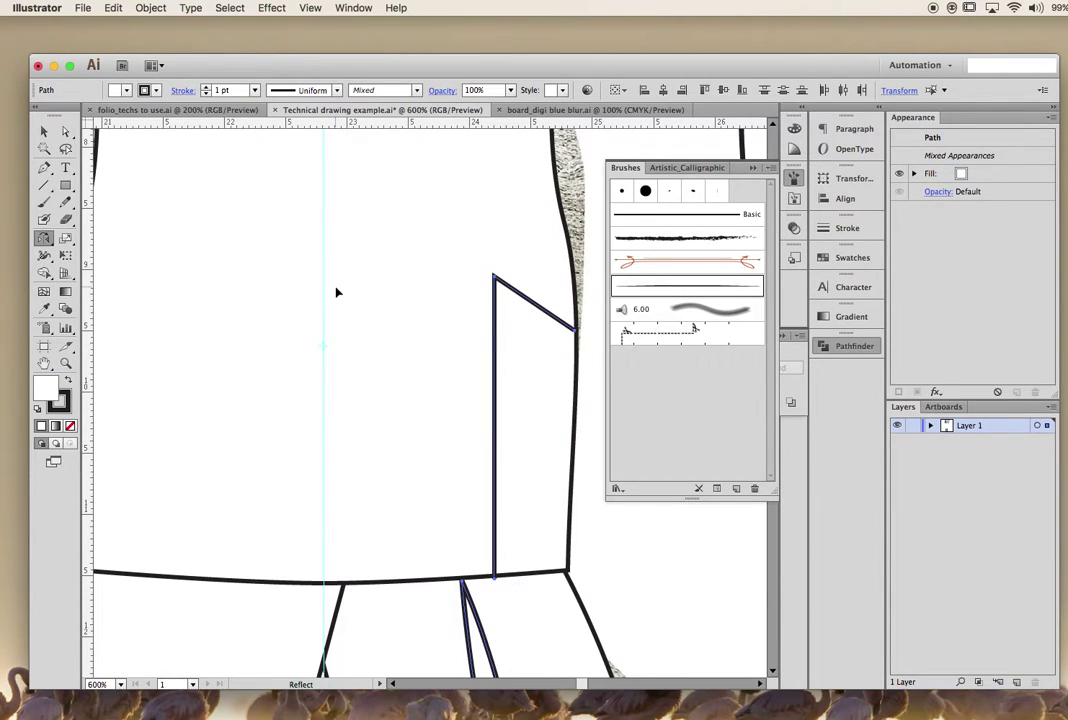
pyautogui.hscroll(-2, 337, 292)
pyautogui.moveTo(472, 211); pyautogui.dragTo(300, 267)
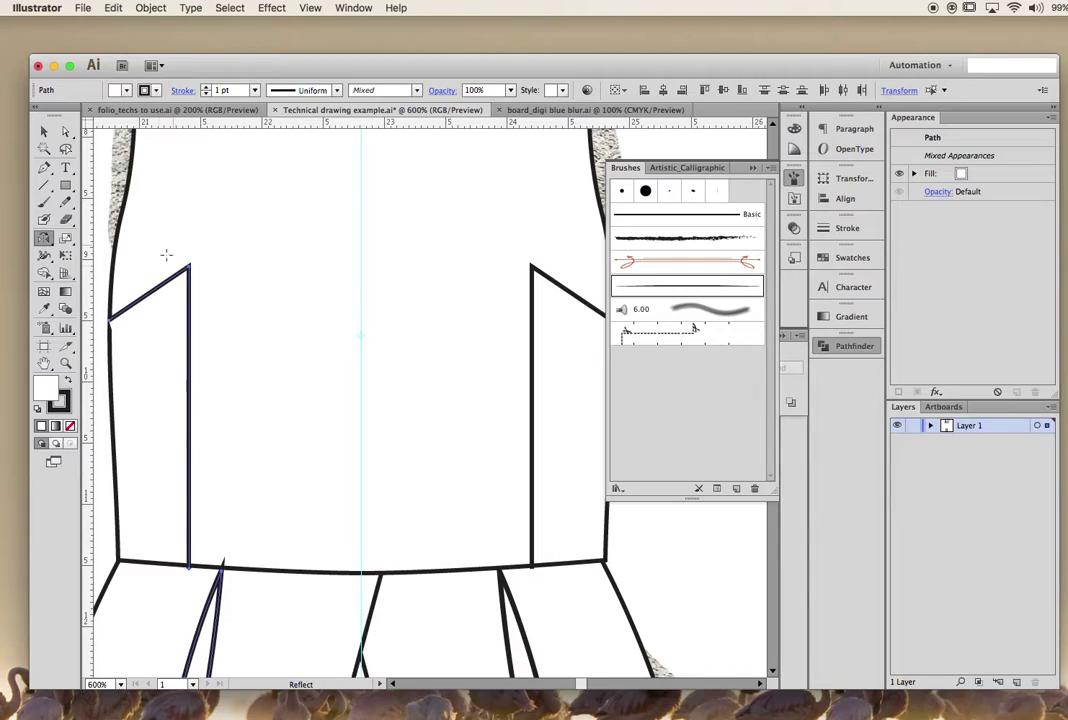
# - Set the fill of the left side panel line to none, then deselect it
pyautogui.click(65, 131)
pyautogui.click(92, 155)
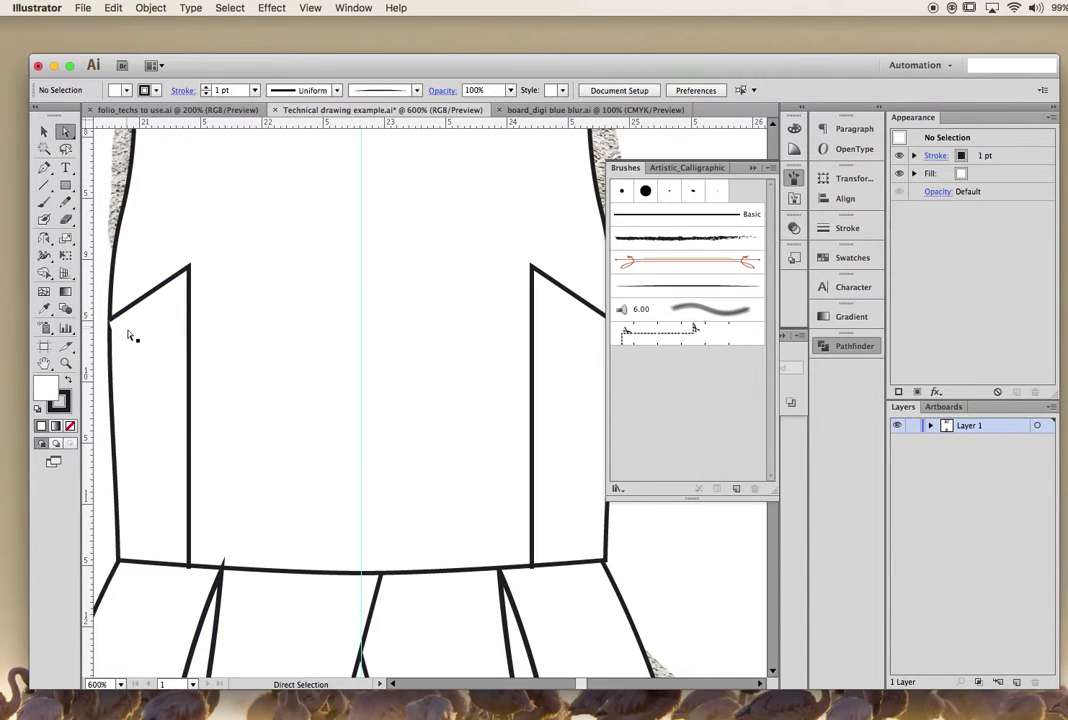
pyautogui.click(129, 336)
pyautogui.press('/')
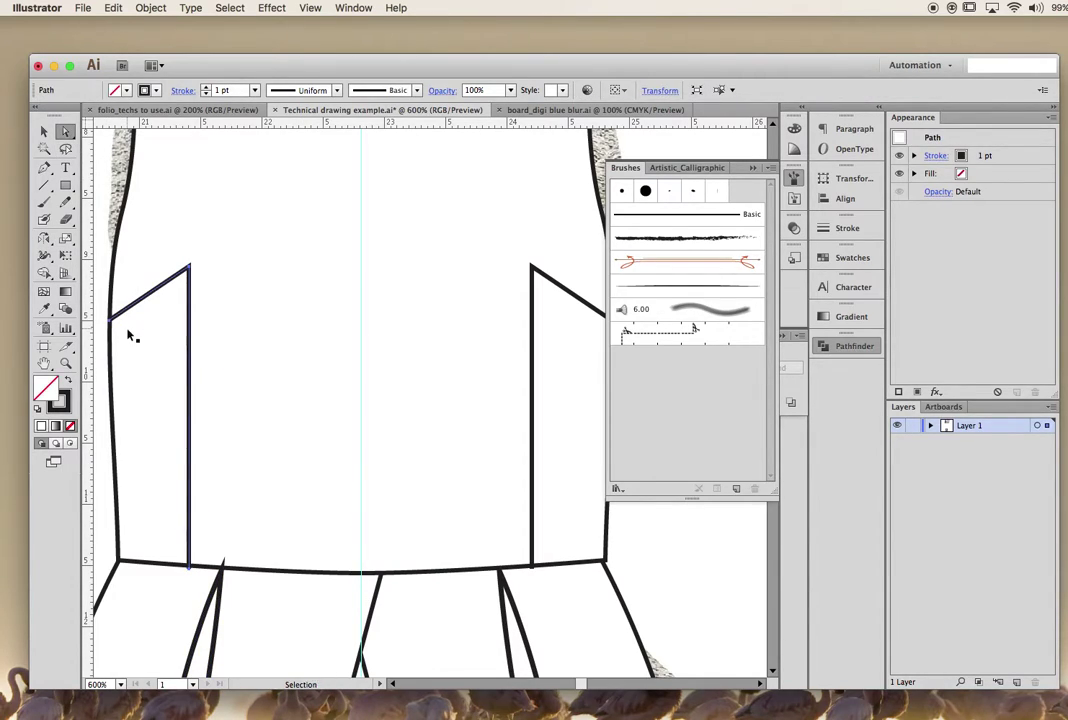
pyautogui.press('super+minus')
pyautogui.press('super+minus')
pyautogui.press('super+minus')
pyautogui.click(238, 374)
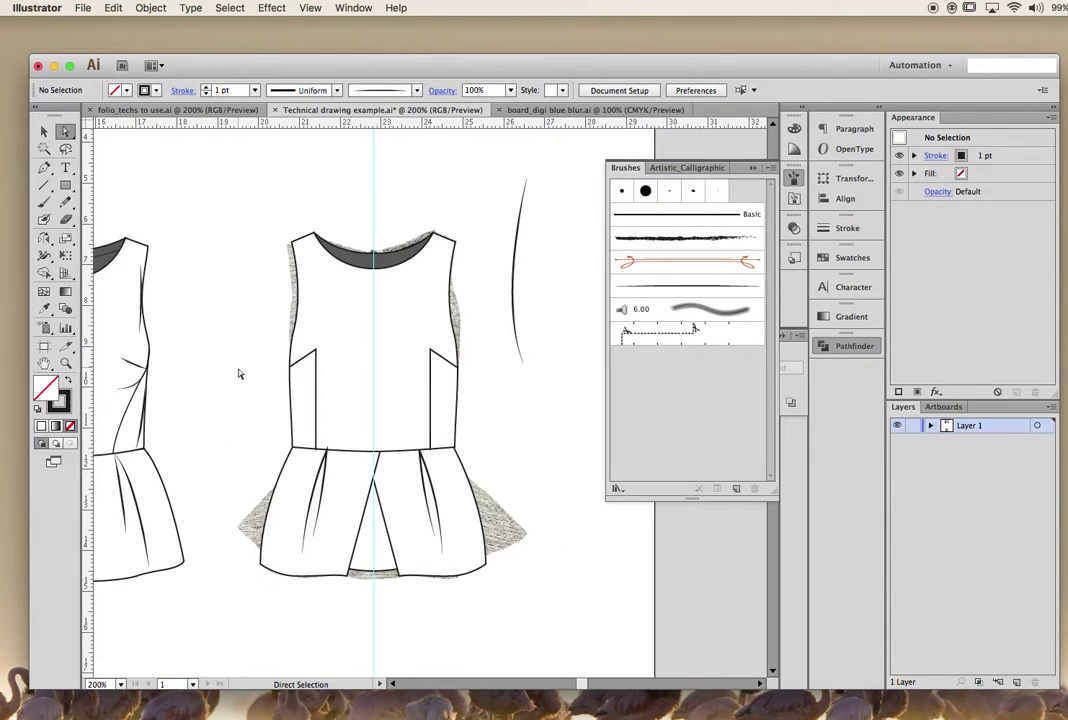
pyautogui.click(43, 131)
pyautogui.click(316, 401)
pyautogui.click(268, 377)
pyautogui.moveTo(259, 284); pyautogui.dragTo(488, 401)
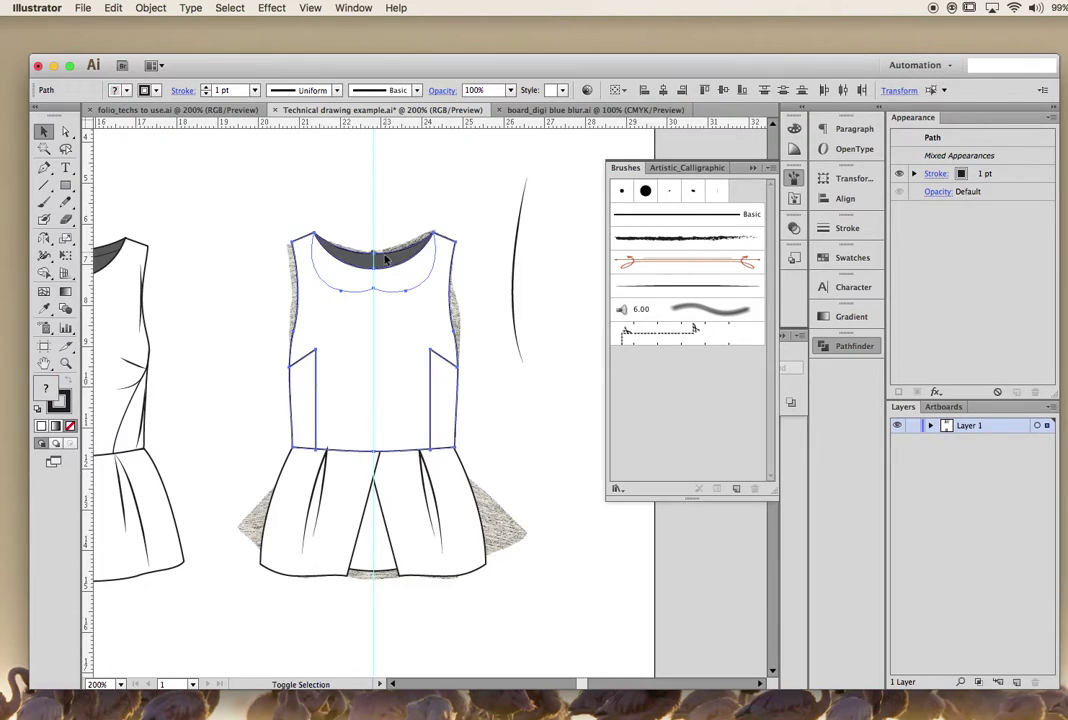
pyautogui.click(486, 374)
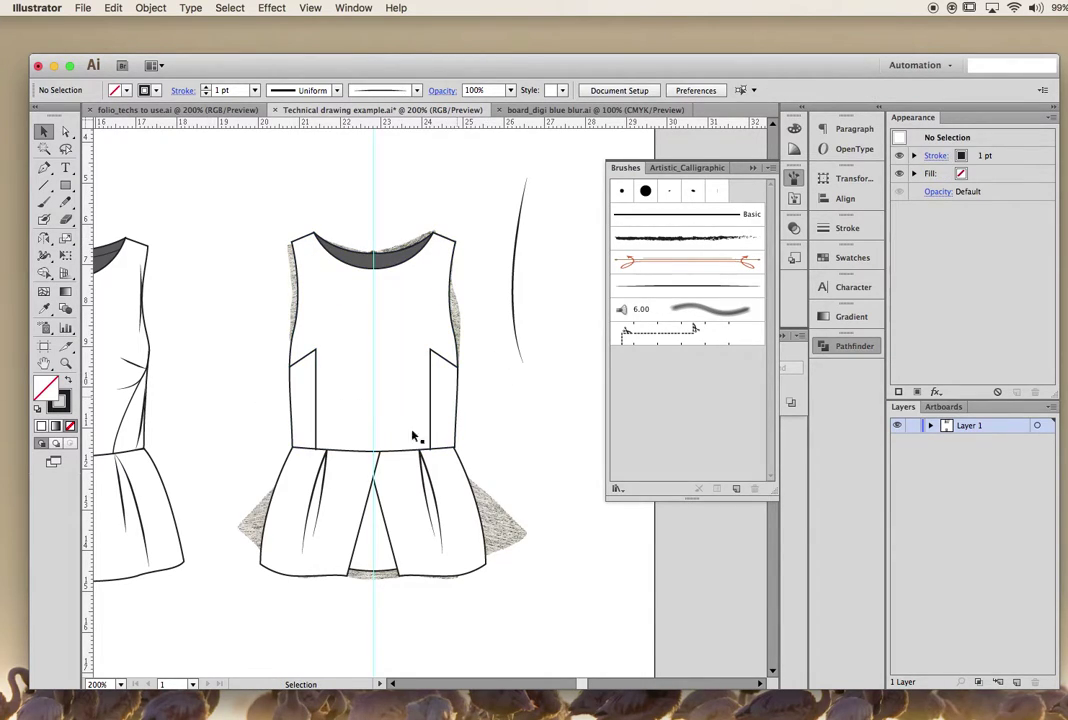
pyautogui.click(516, 446)
# - Duplicate the bodice's right armhole segment in place as a separate path
pyautogui.hscroll(-2, 516, 448)
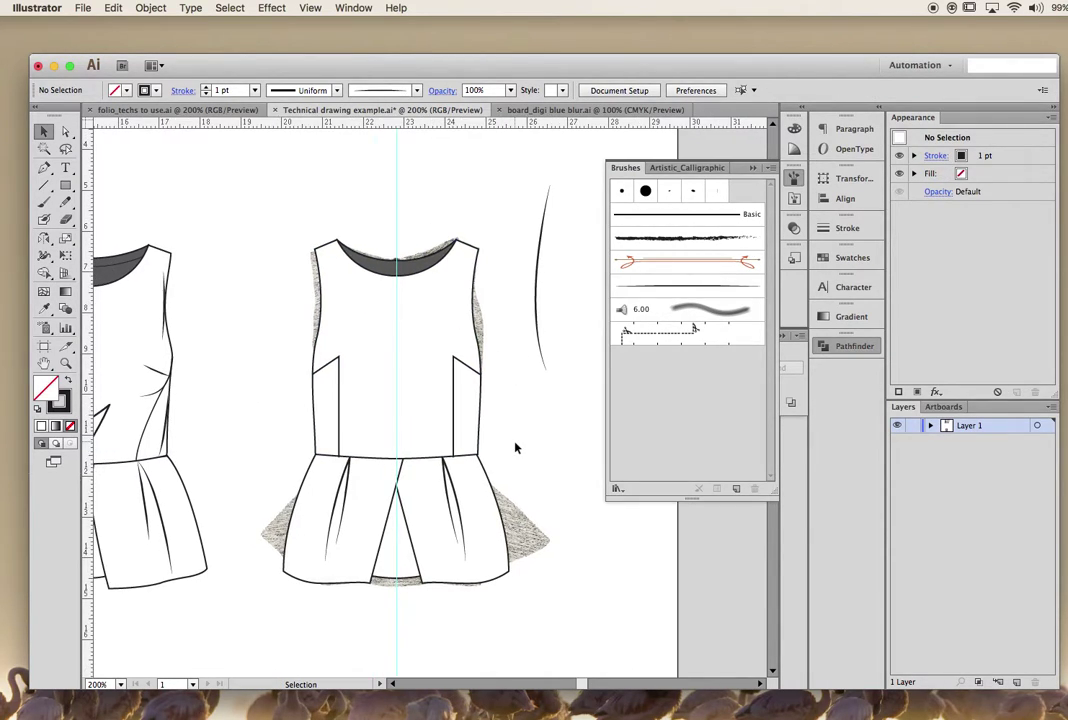
pyautogui.scroll(3, 516, 448)
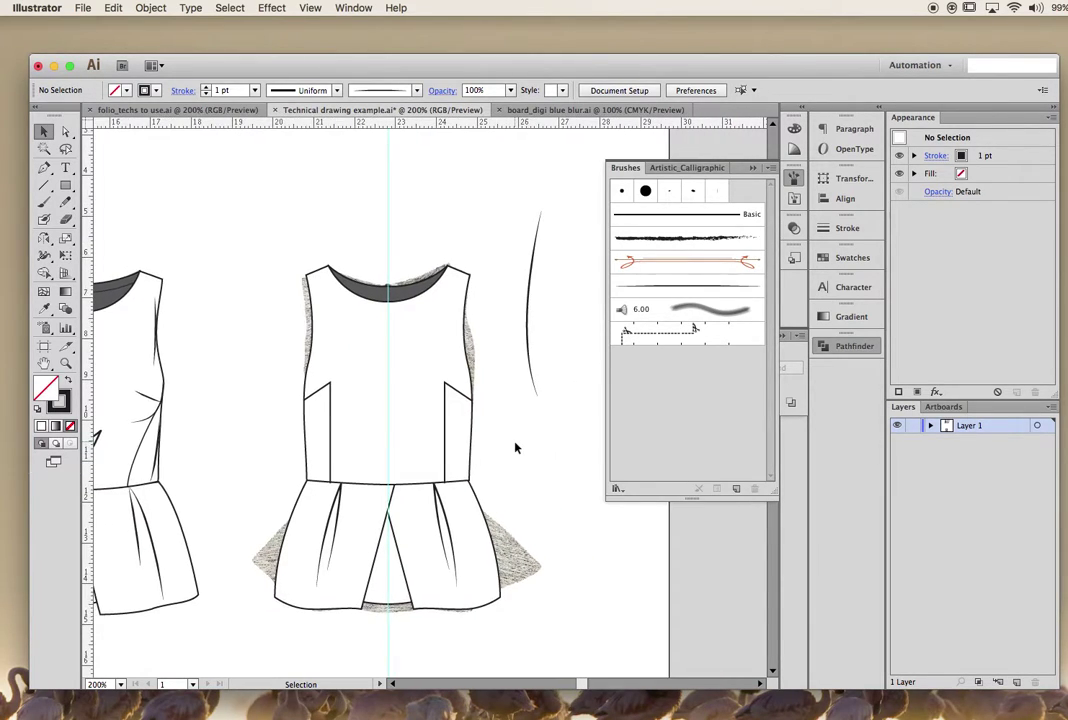
pyautogui.hscroll(2, 516, 448)
pyautogui.press('super+equal')
pyautogui.press('super+equal')
pyautogui.hscroll(3, 516, 446)
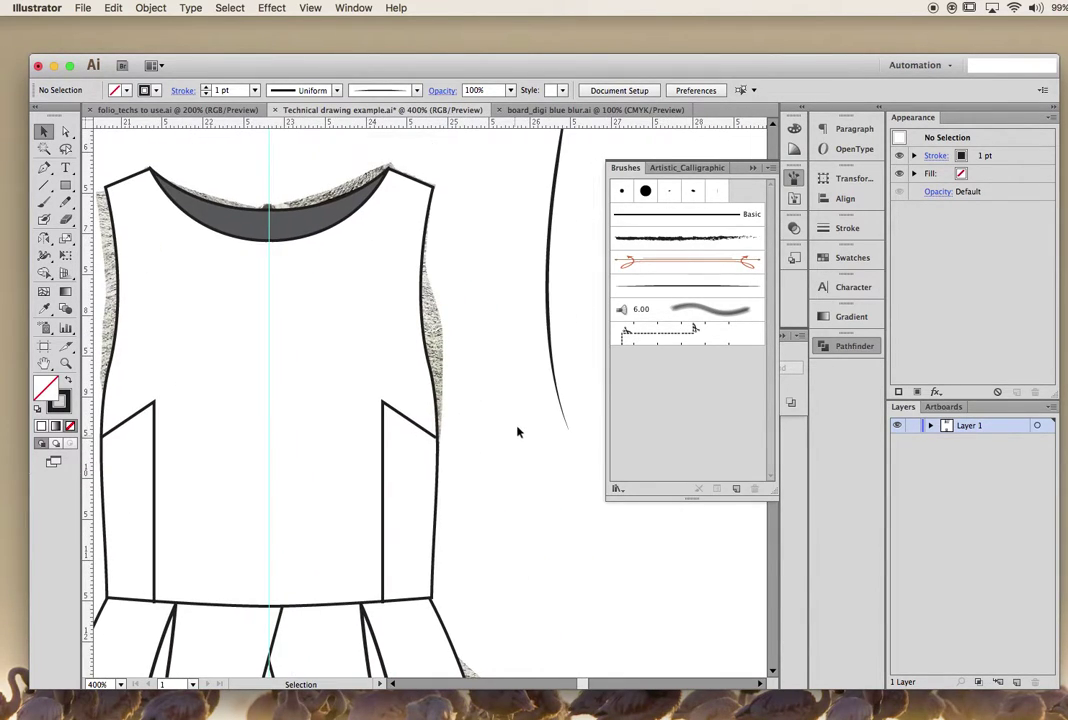
pyautogui.scroll(2, 492, 313)
pyautogui.hscroll(2, 492, 313)
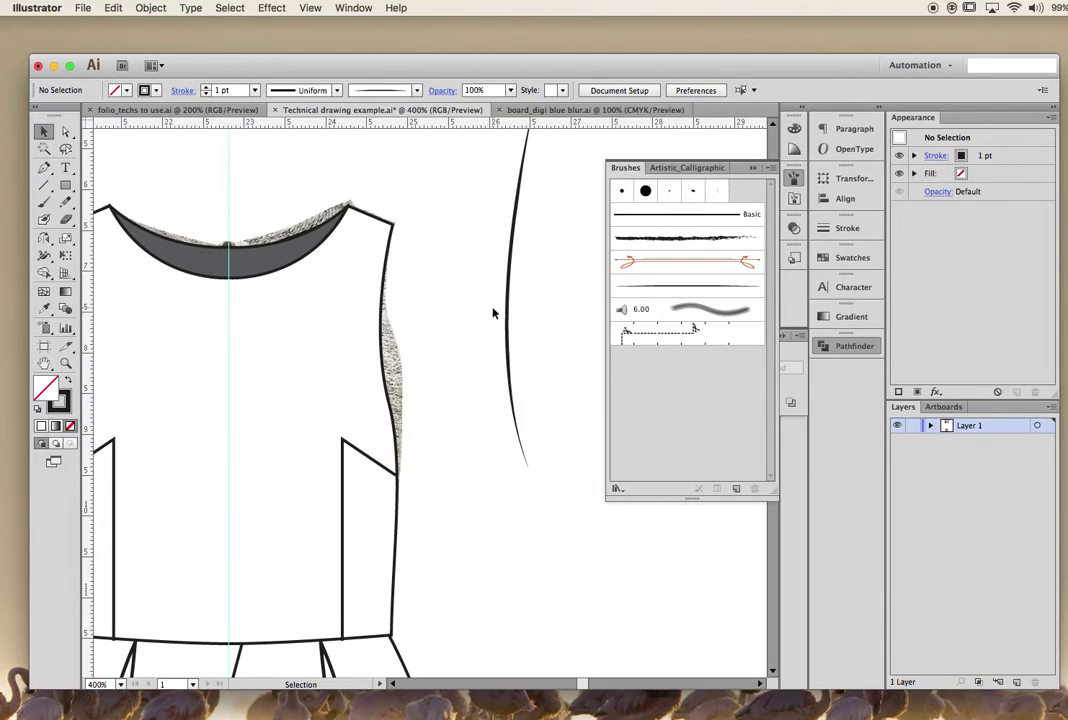
pyautogui.press('p')
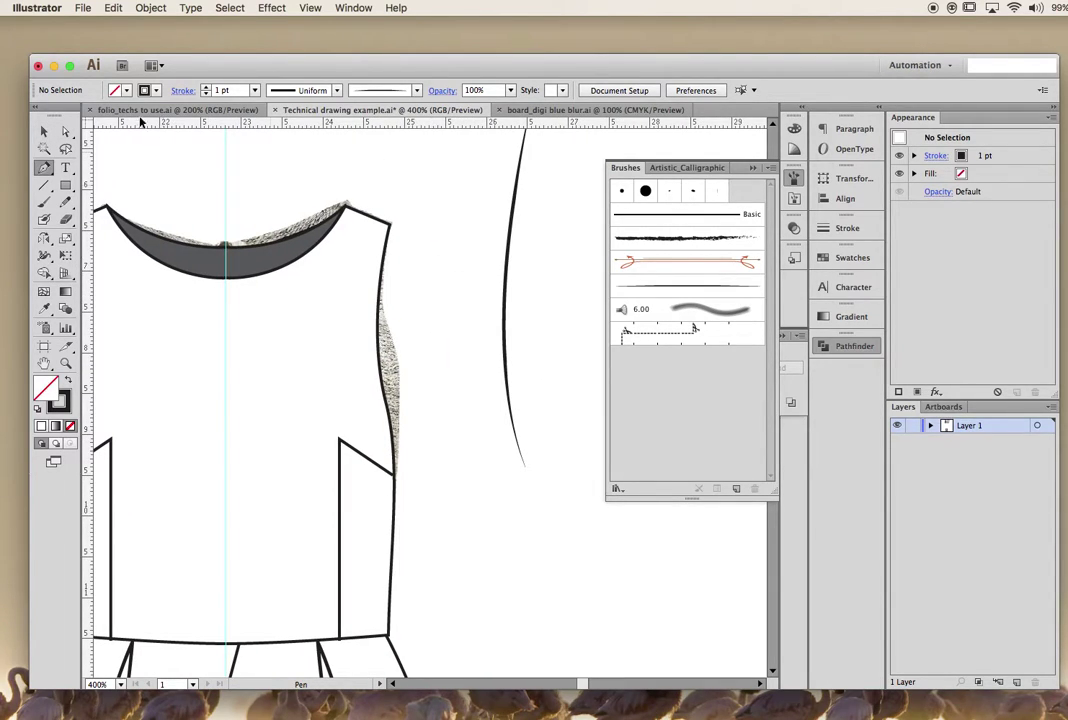
pyautogui.click(66, 131)
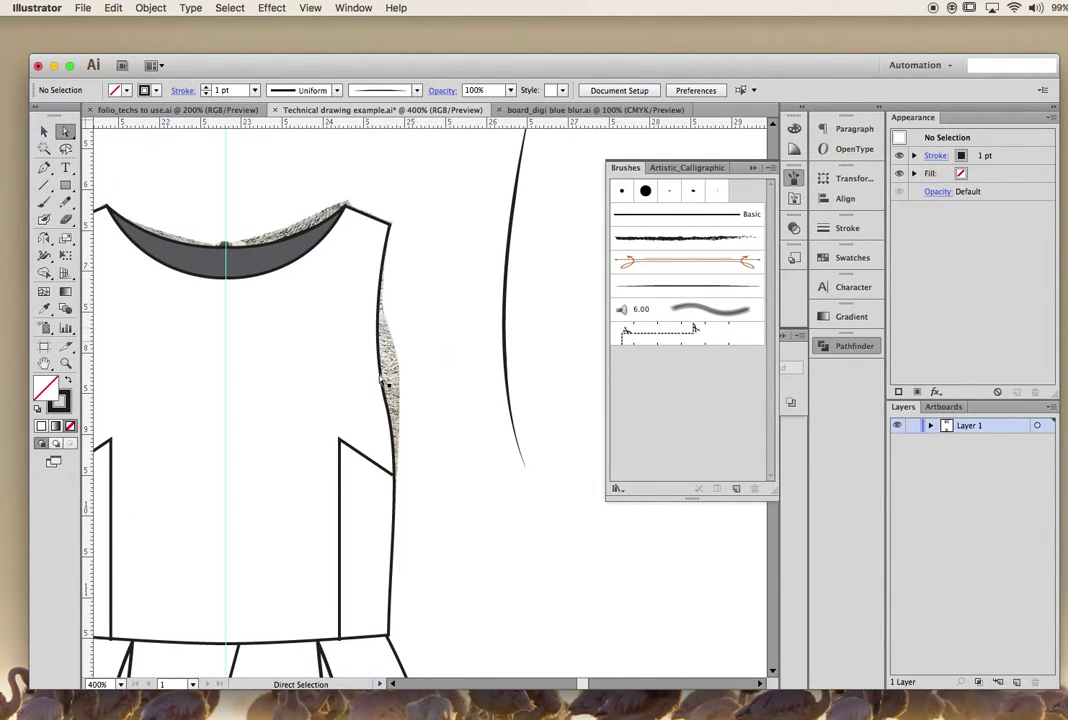
pyautogui.click(386, 410)
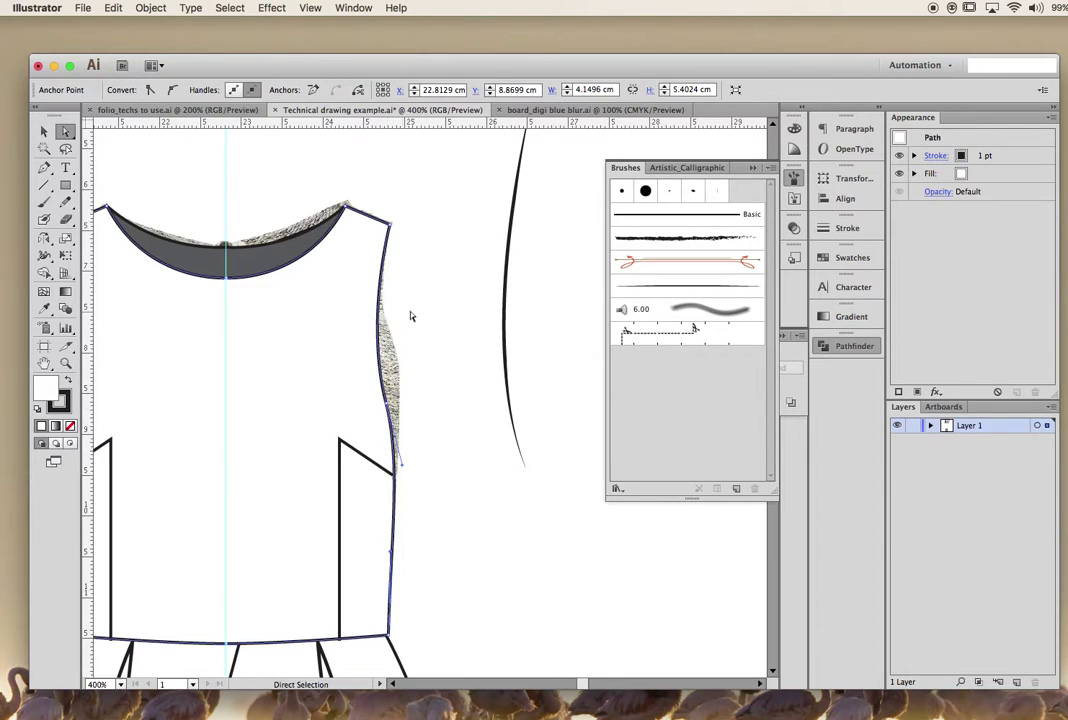
pyautogui.moveTo(401, 277); pyautogui.dragTo(370, 312)
pyautogui.press('super+c')
pyautogui.press('Delete')
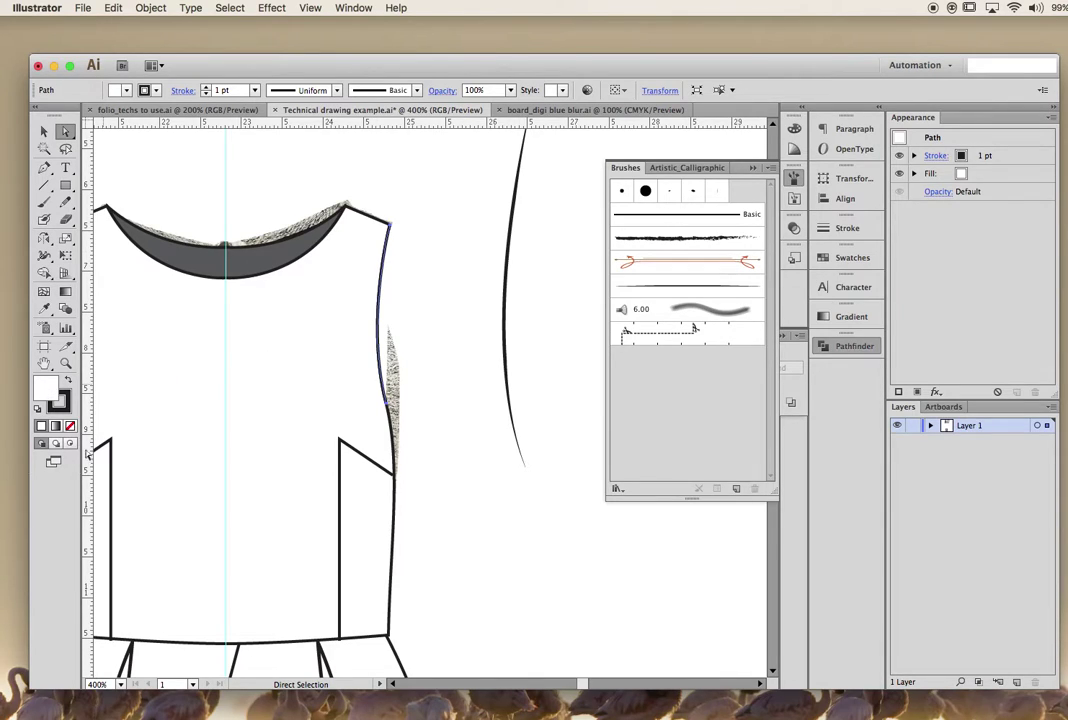
# - Remove the fill from the armhole copy and nudge it slightly left, inside the armhole edge
pyautogui.press('/')
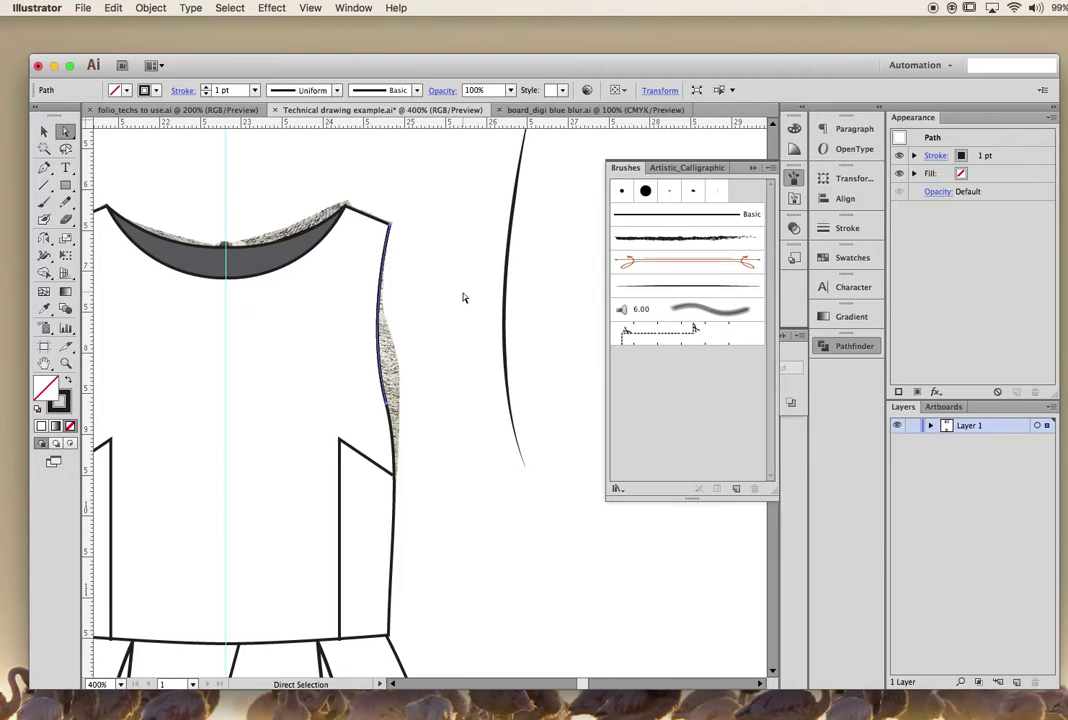
pyautogui.press('Left')
pyautogui.press('Left')
pyautogui.press('Left')
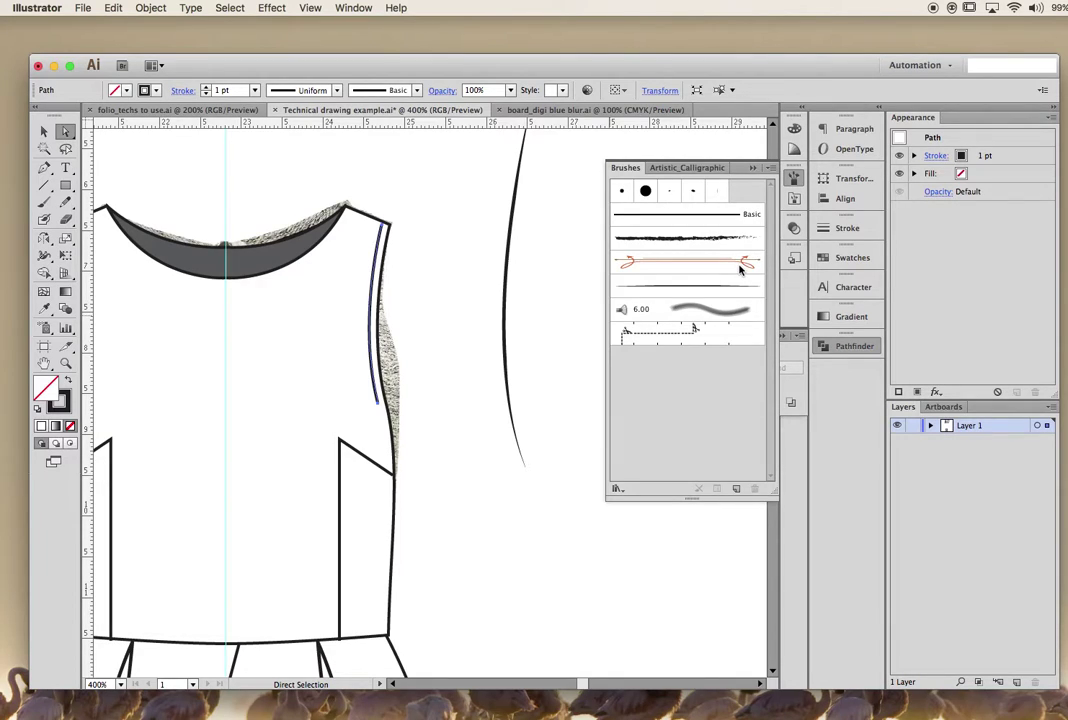
# - Turn the armhole copy into a dashed stitch line with 1 pt dashes and a 0.5 pt stroke weight
pyautogui.click(845, 228)
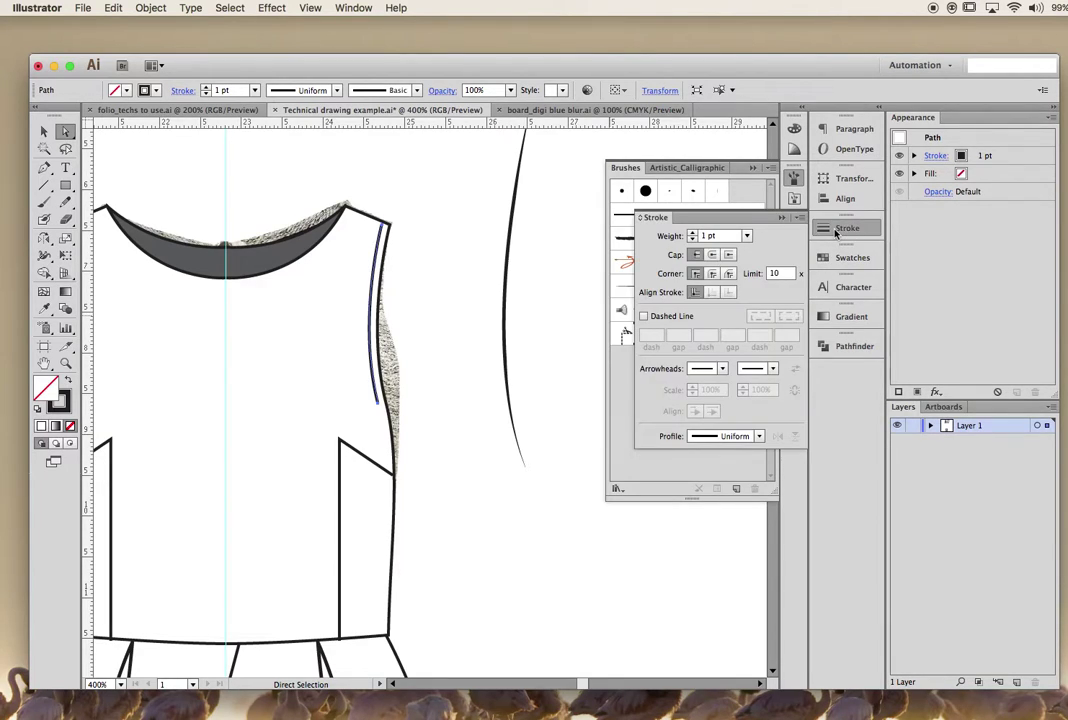
pyautogui.click(671, 316)
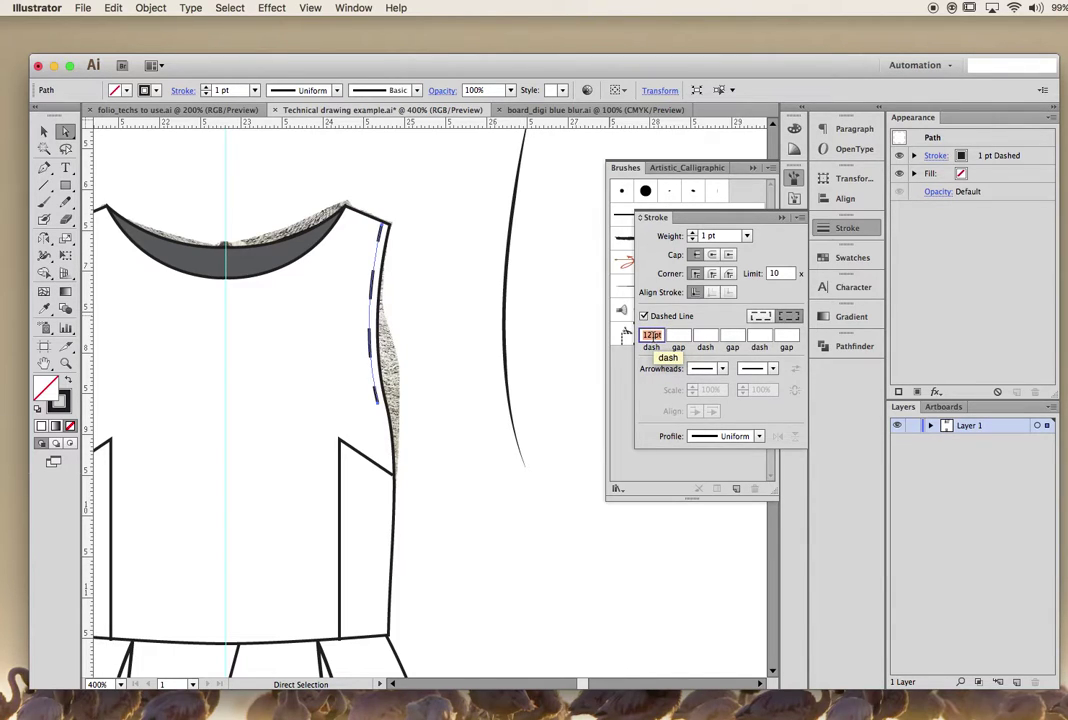
pyautogui.write('2')
pyautogui.press('Return')
pyautogui.click(648, 337)
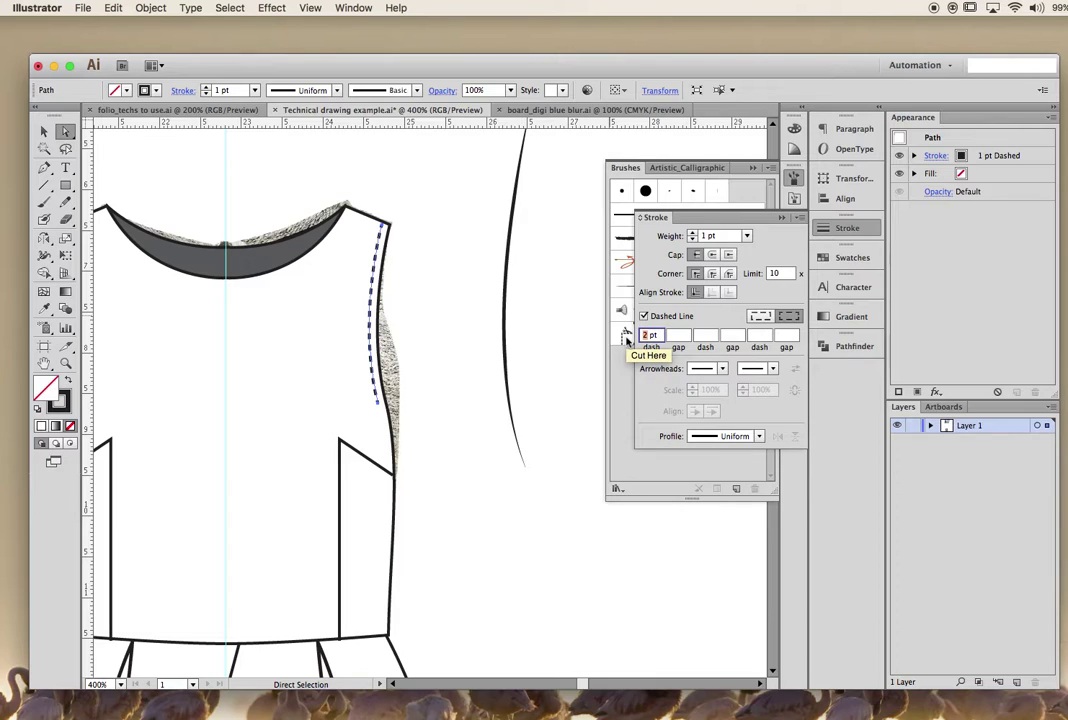
pyautogui.write('1')
pyautogui.press('Return')
pyautogui.click(746, 236)
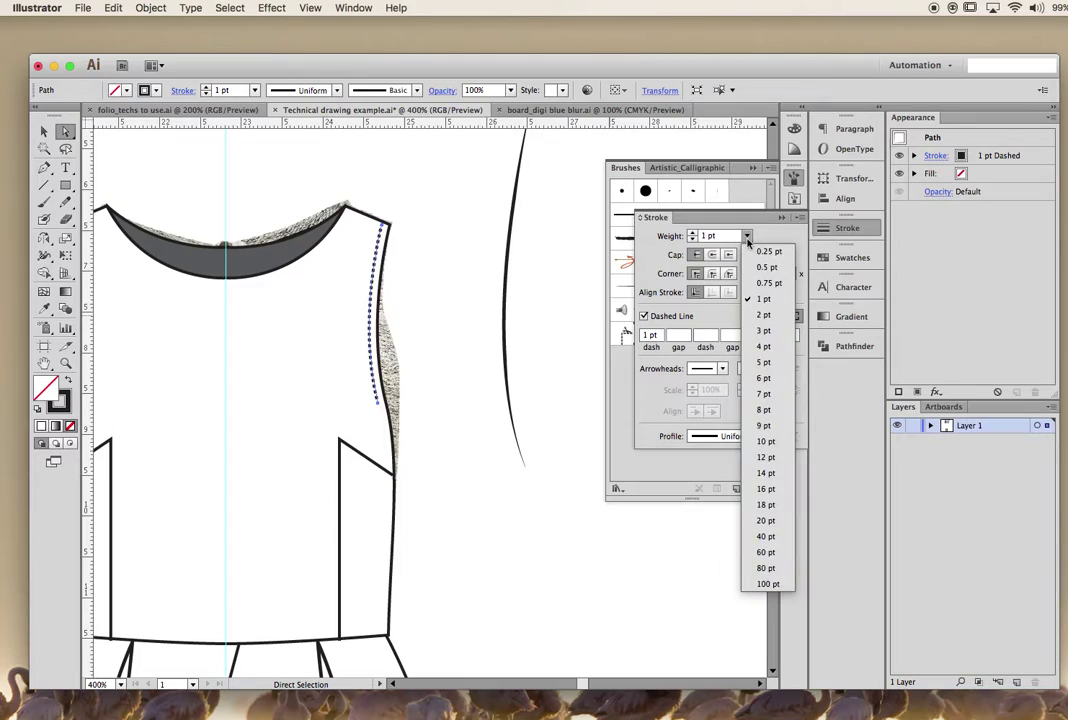
pyautogui.click(765, 267)
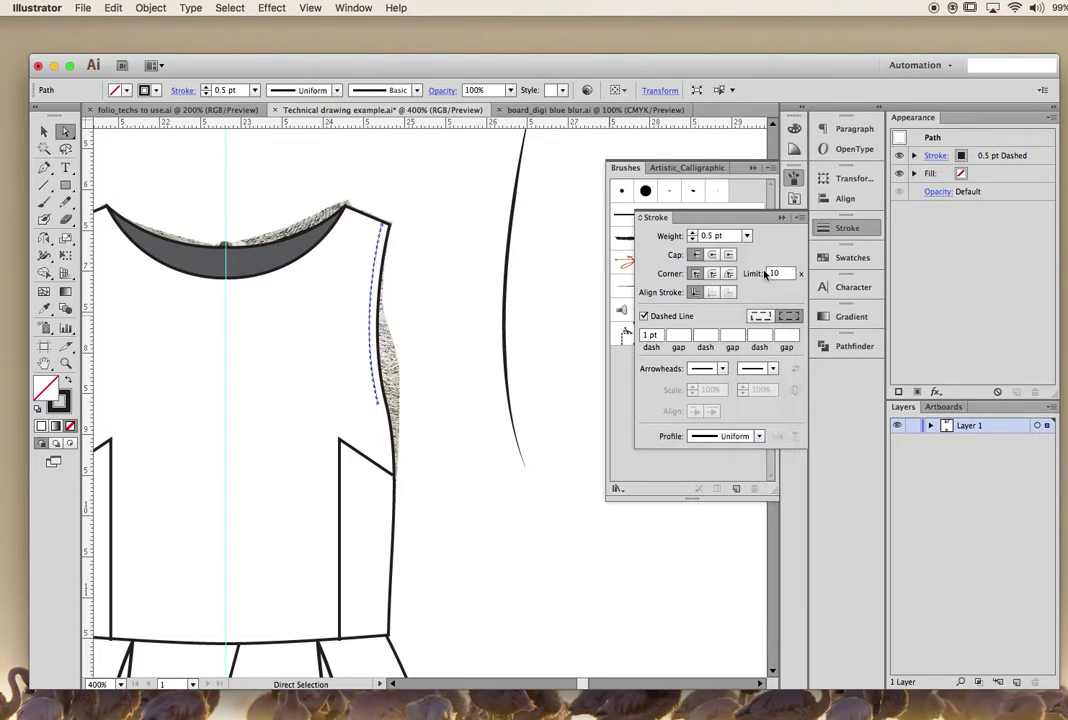
pyautogui.click(416, 400)
# - Extend the lower end of the armhole stitch line to the bodice's side edge with the Pen tool, then deselect it
pyautogui.click(378, 405)
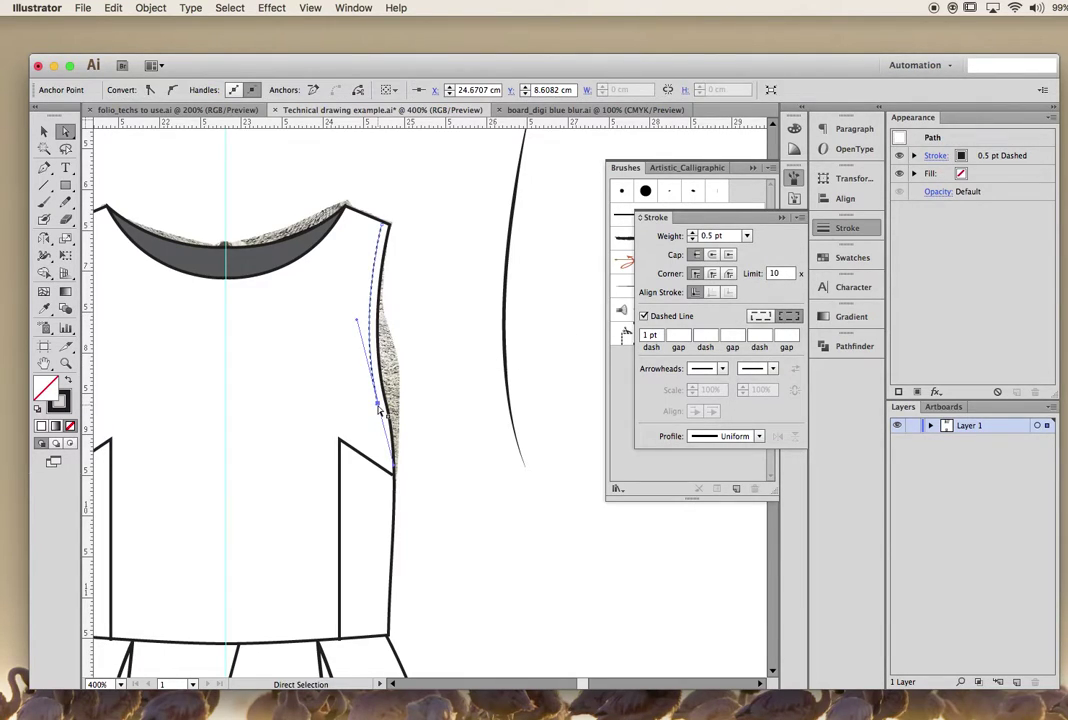
pyautogui.press('p')
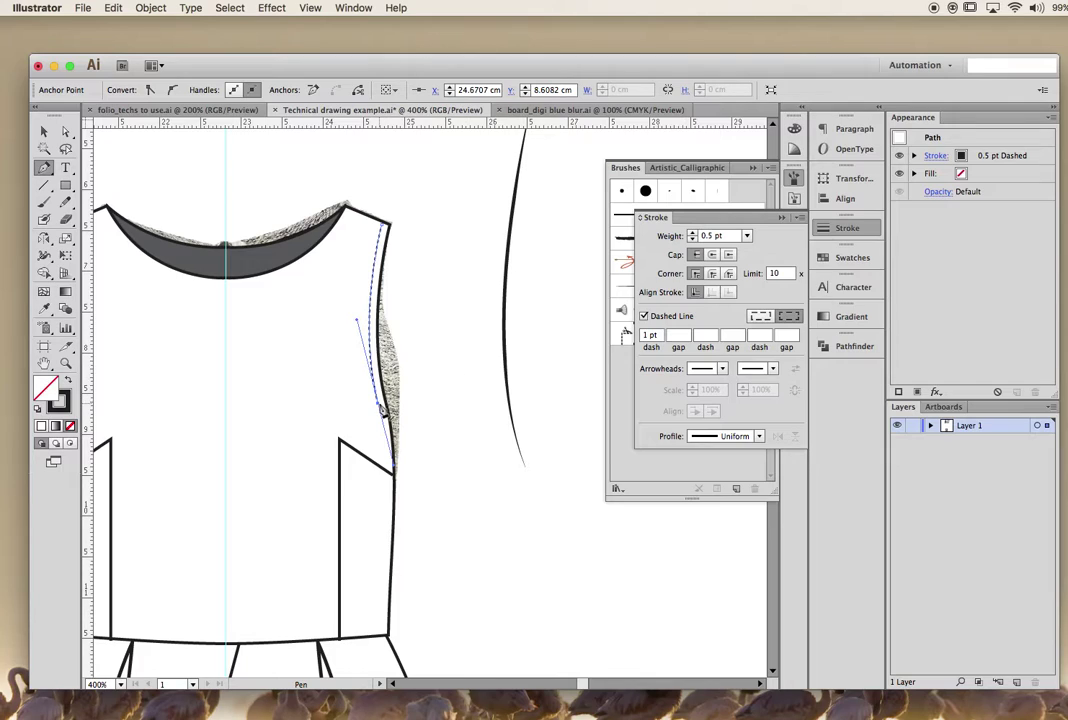
pyautogui.click(378, 405)
pyautogui.click(396, 432)
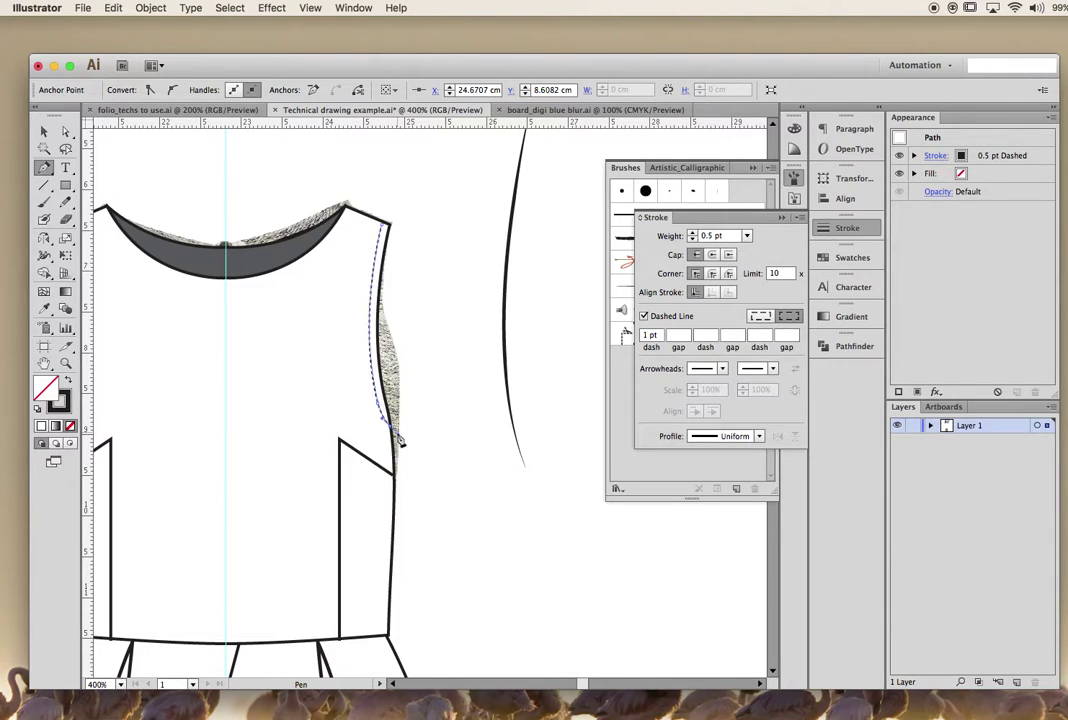
pyautogui.press('v')
pyautogui.click(198, 149)
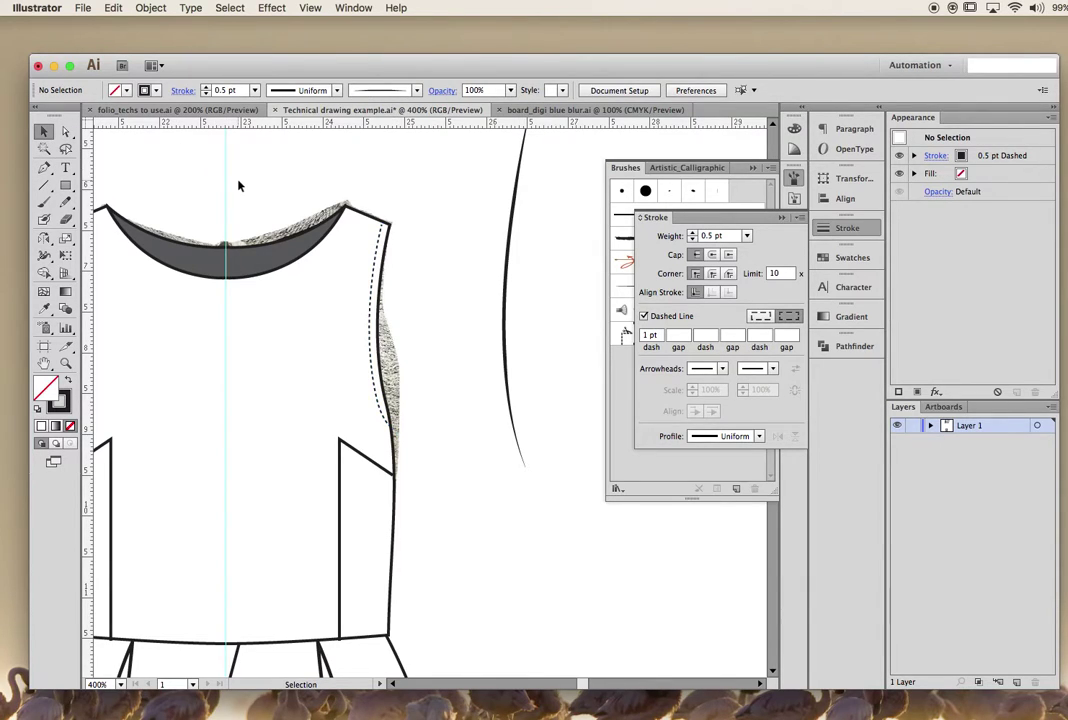
# - Duplicate the right half of the bodice's waist seam in place and nudge the copy slightly above the seam
pyautogui.scroll(-3, 198, 149)
pyautogui.scroll(-2, 345, 541)
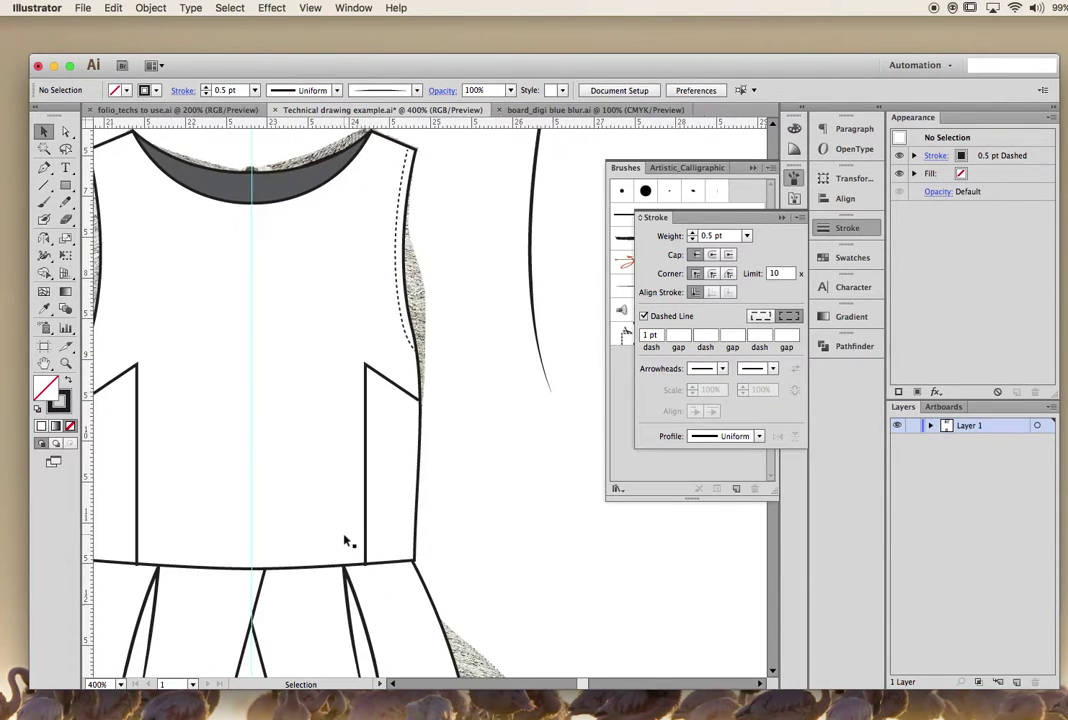
pyautogui.click(65, 131)
pyautogui.click(300, 573)
pyautogui.press('super+c')
pyautogui.press('super+f')
pyautogui.press('Up')
pyautogui.press('Up')
pyautogui.press('Up')
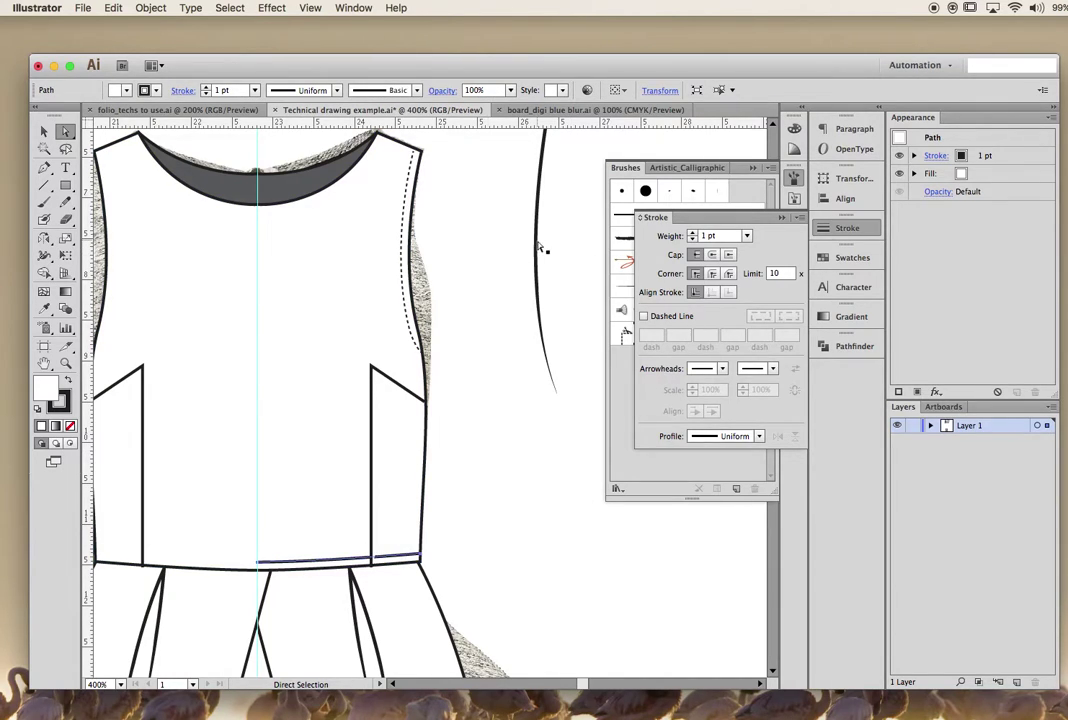
# - Apply the armhole stitching's dashed 0.5 pt style to the waist seam copy with the Eyedropper, then deselect it
pyautogui.press('i')
pyautogui.click(406, 248)
pyautogui.press('v')
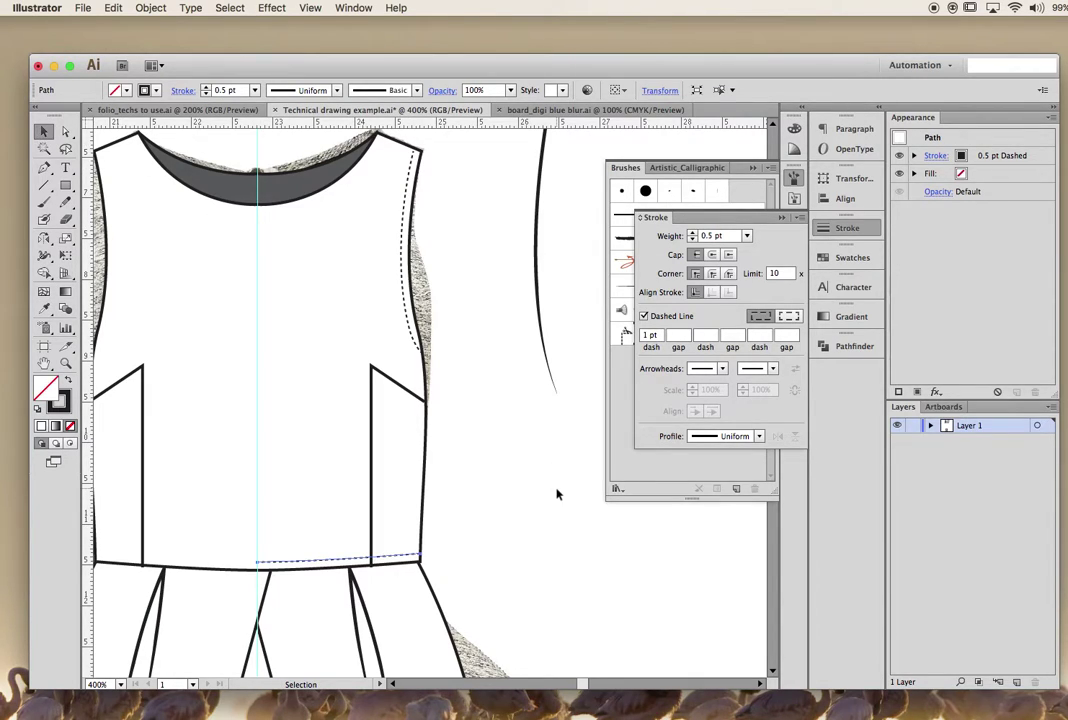
pyautogui.click(555, 494)
# - Draw a short vertical centre-back seam line from the back neckline to the front neckline with the Pen tool
pyautogui.scroll(-5, 557, 494)
pyautogui.scroll(5, 557, 494)
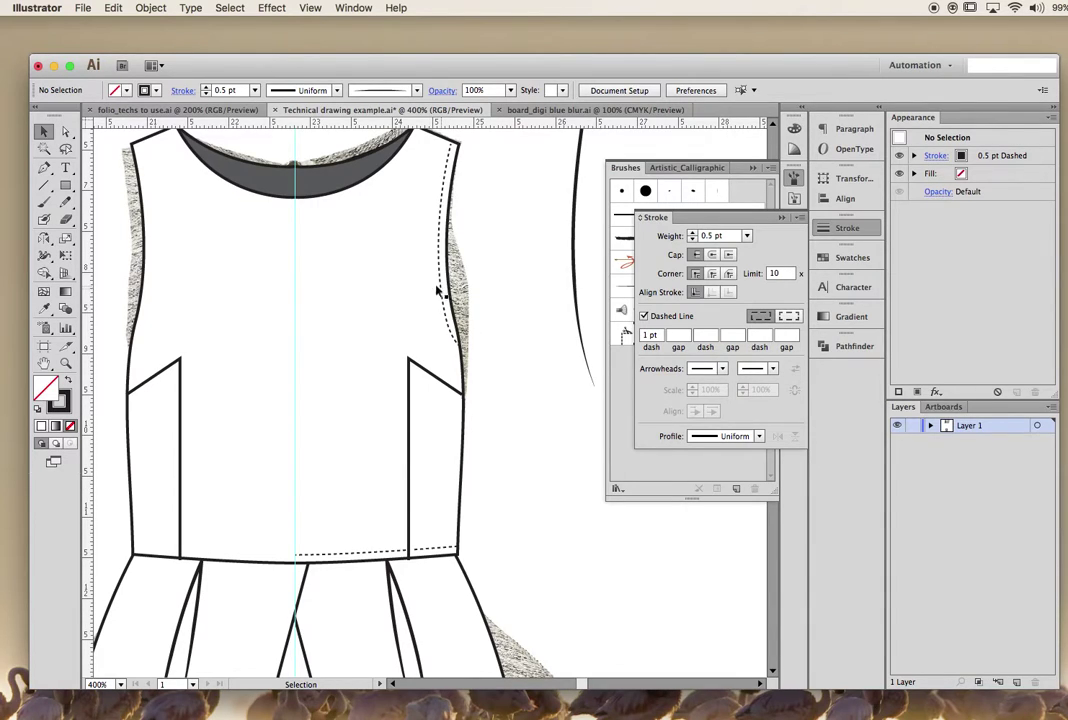
pyautogui.press('super+minus')
pyautogui.press('super+minus')
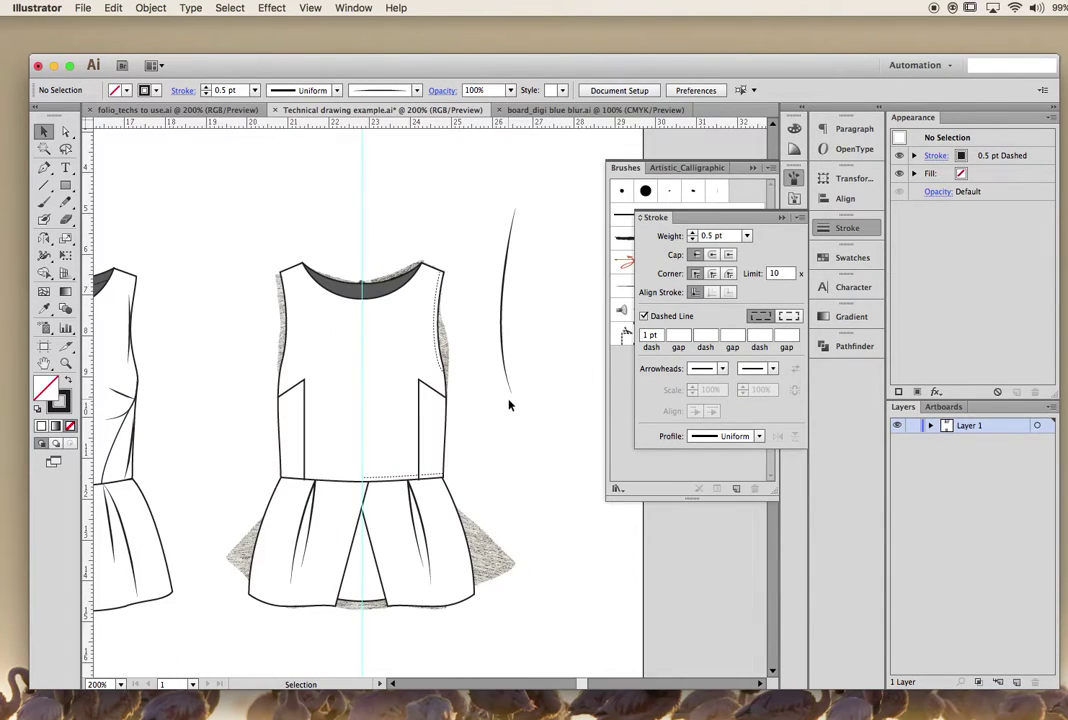
pyautogui.press('super+equal')
pyautogui.press('super+equal')
pyautogui.scroll(3, 381, 231)
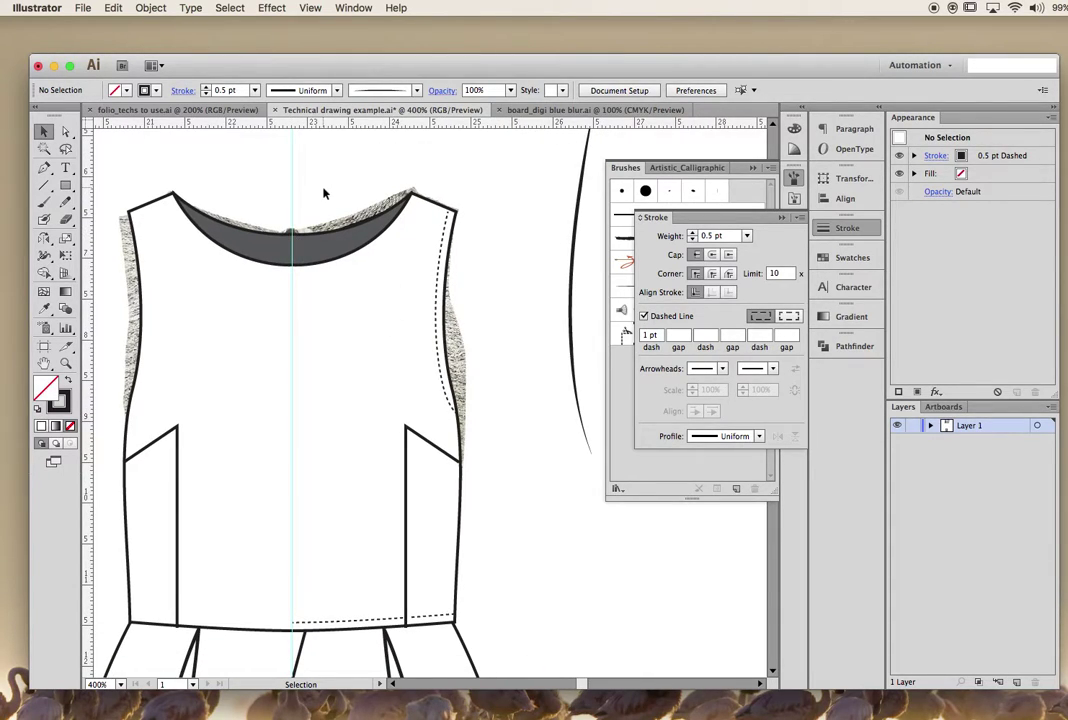
pyautogui.press('p')
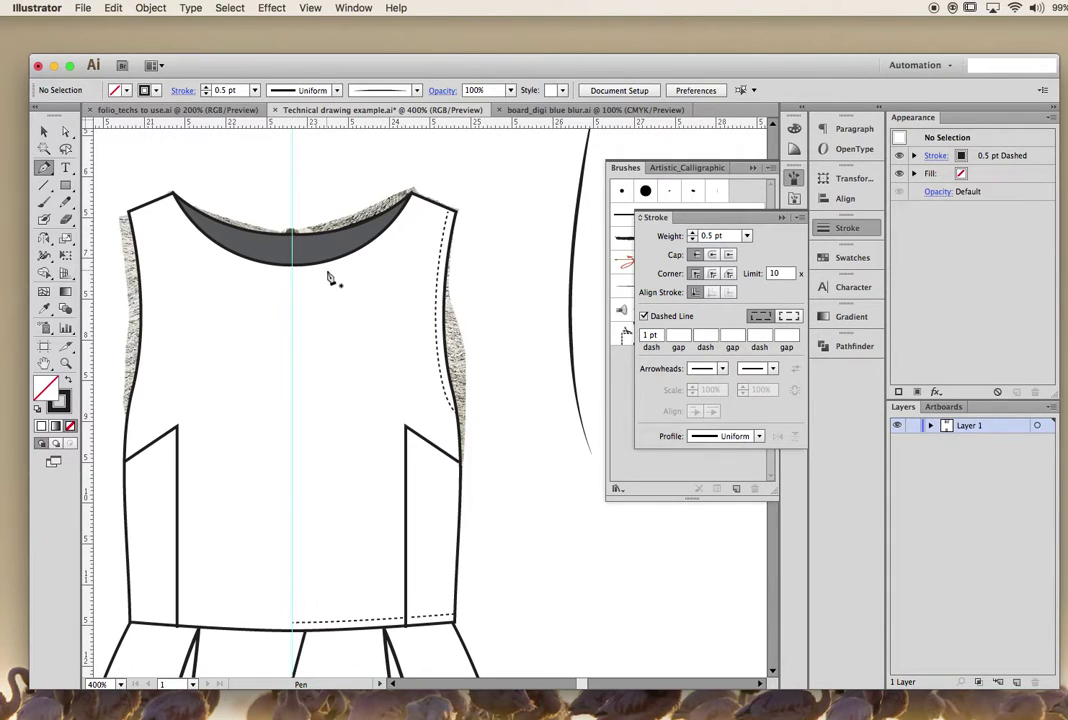
pyautogui.click(292, 236)
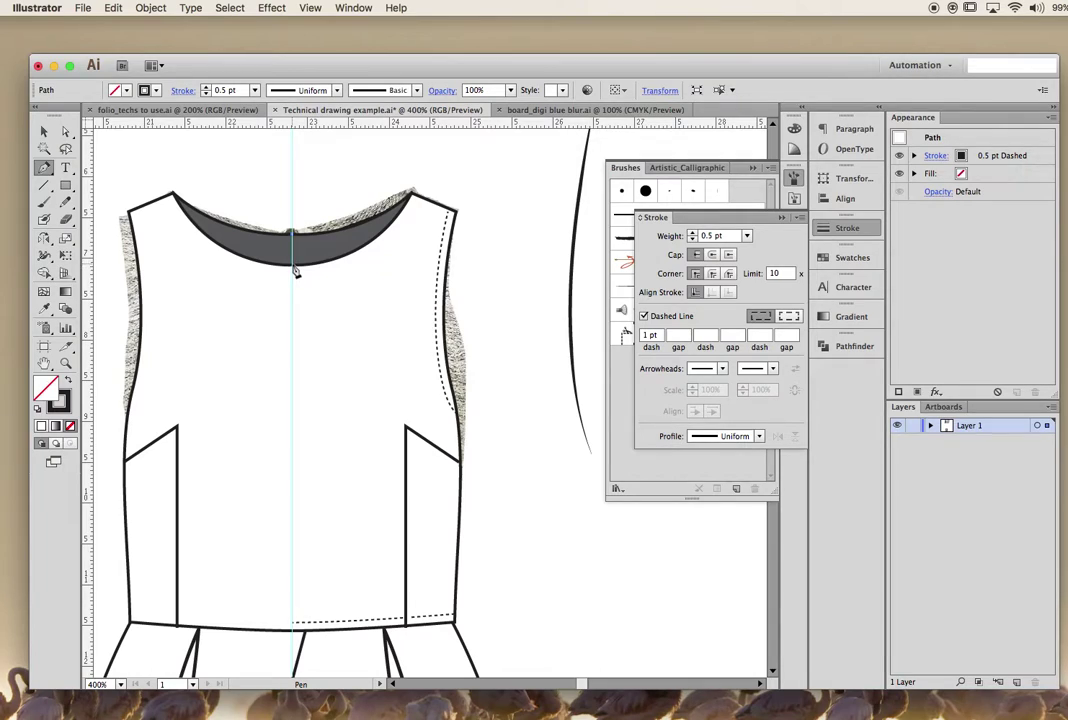
pyautogui.click(293, 266)
pyautogui.click(43, 131)
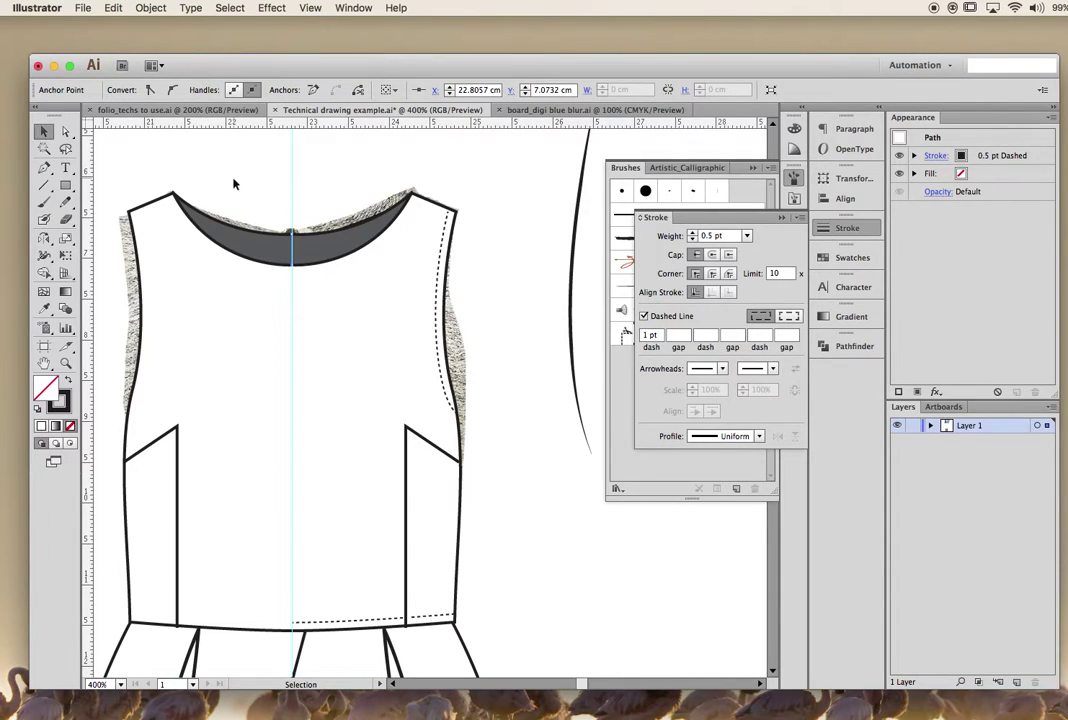
# - Sample the grey inner neck shape with the Eyedropper to give the centre-back seam a solid 1 pt stroke, then deselect it
pyautogui.press('i')
pyautogui.click(252, 262)
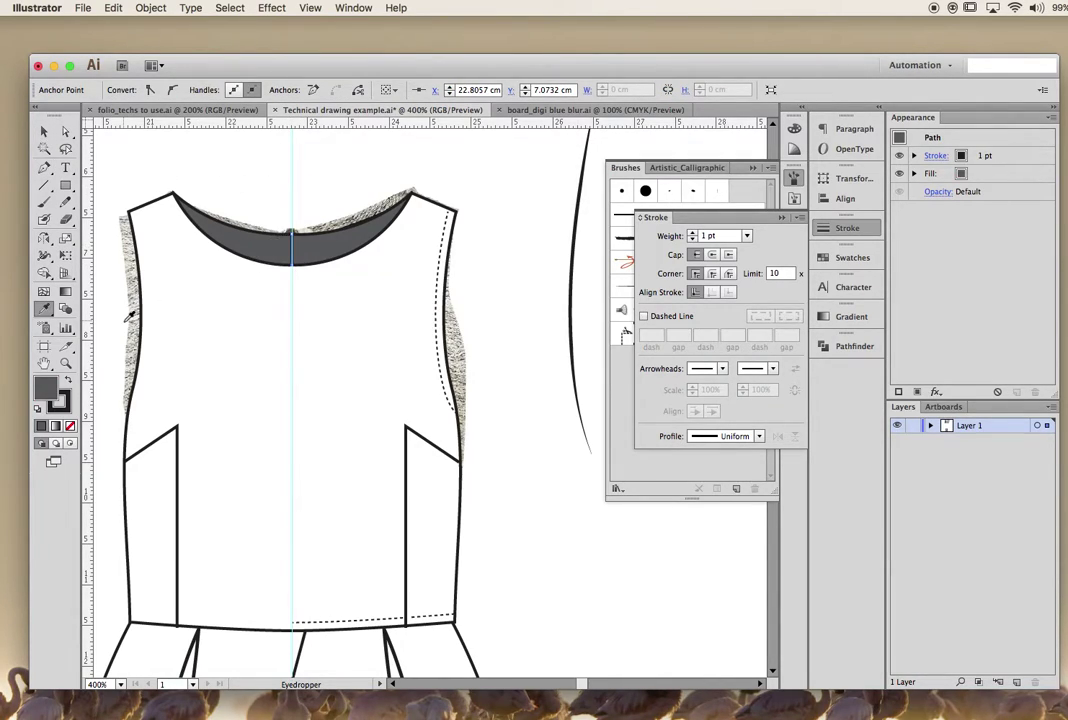
pyautogui.click(43, 131)
pyautogui.click(237, 184)
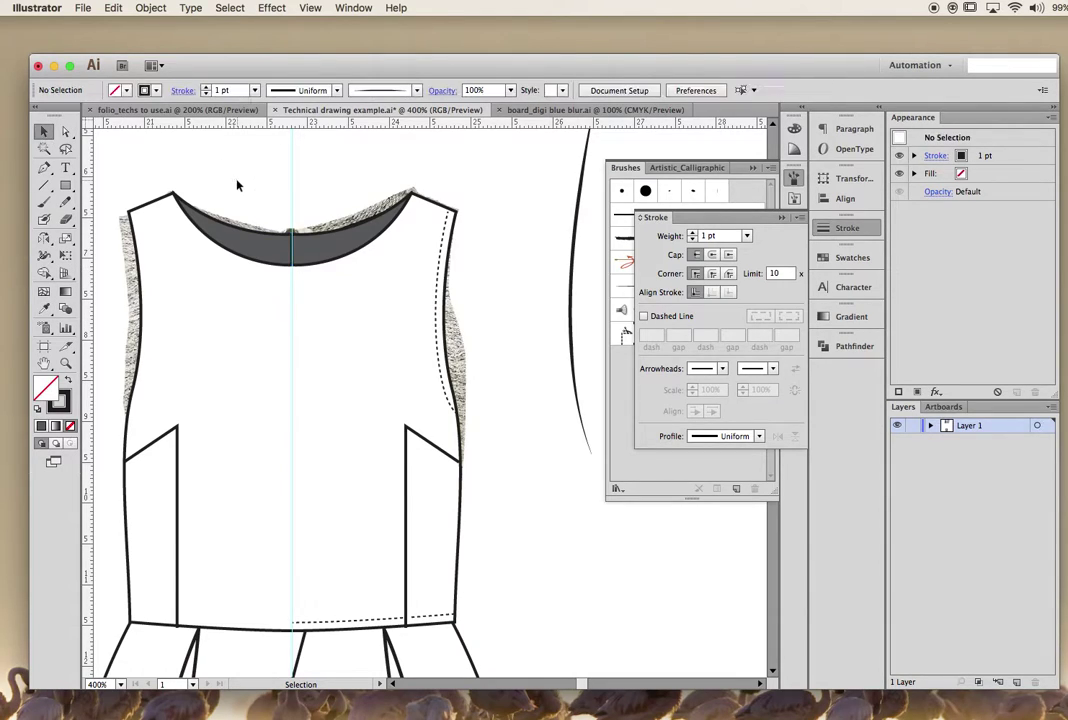
# - Hide the guides and move the back neckline's centre anchor point slightly down
pyautogui.press('super+semicolon')
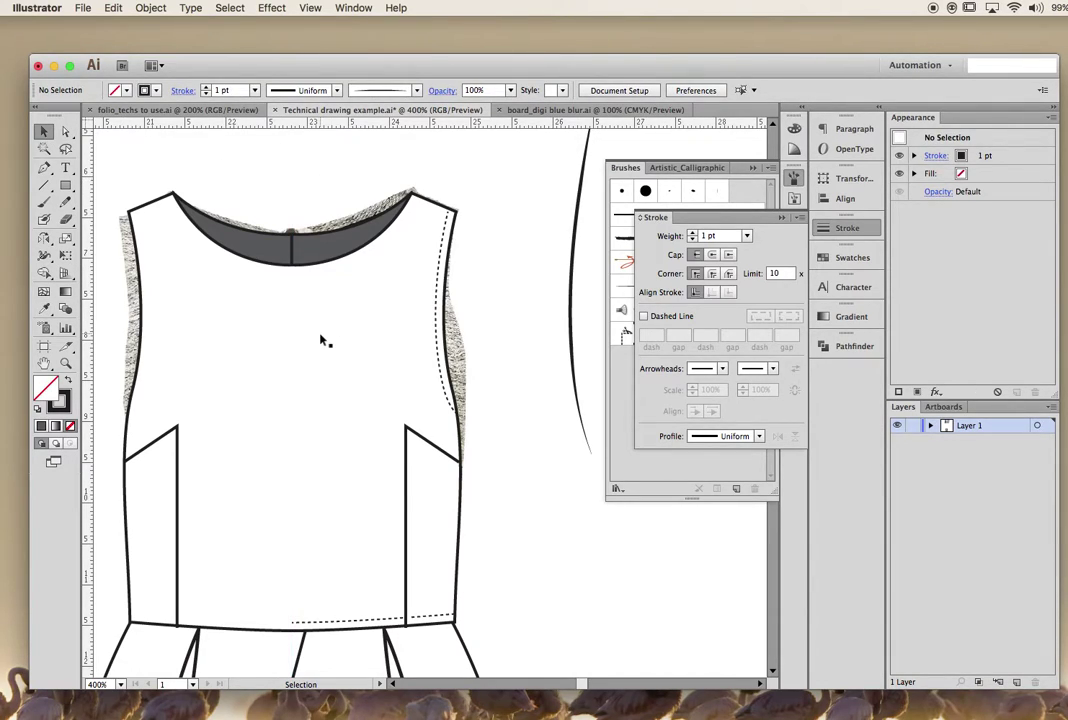
pyautogui.click(65, 131)
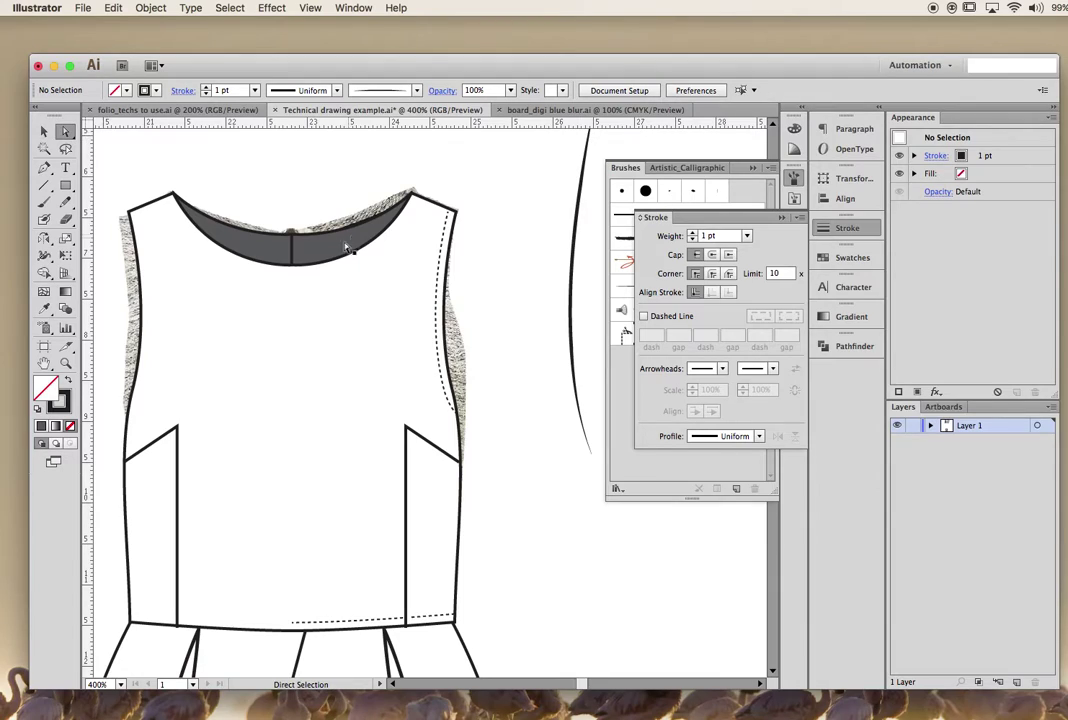
pyautogui.click(290, 238)
pyautogui.press('Down')
pyautogui.press('Down')
pyautogui.press('Down')
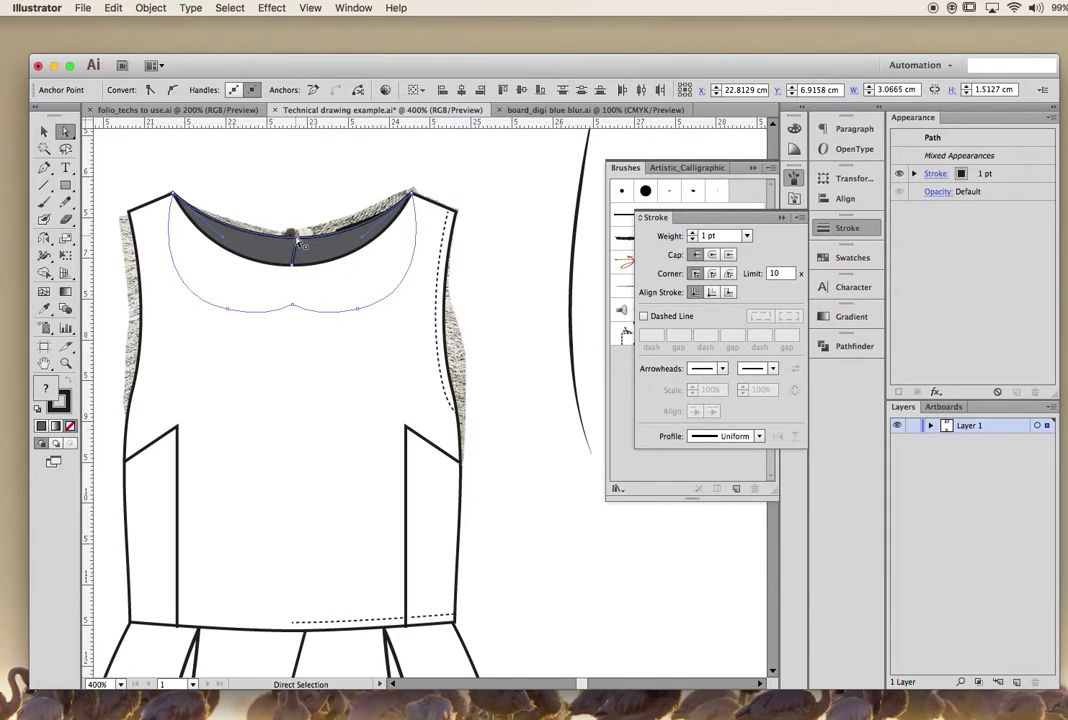
# - Move the upper end of the centre-back seam onto the middle of the back neckline so the seam stands vertical, and deselect it
pyautogui.click(295, 240)
pyautogui.moveTo(295, 248); pyautogui.dragTo(293, 238)
pyautogui.click(295, 211)
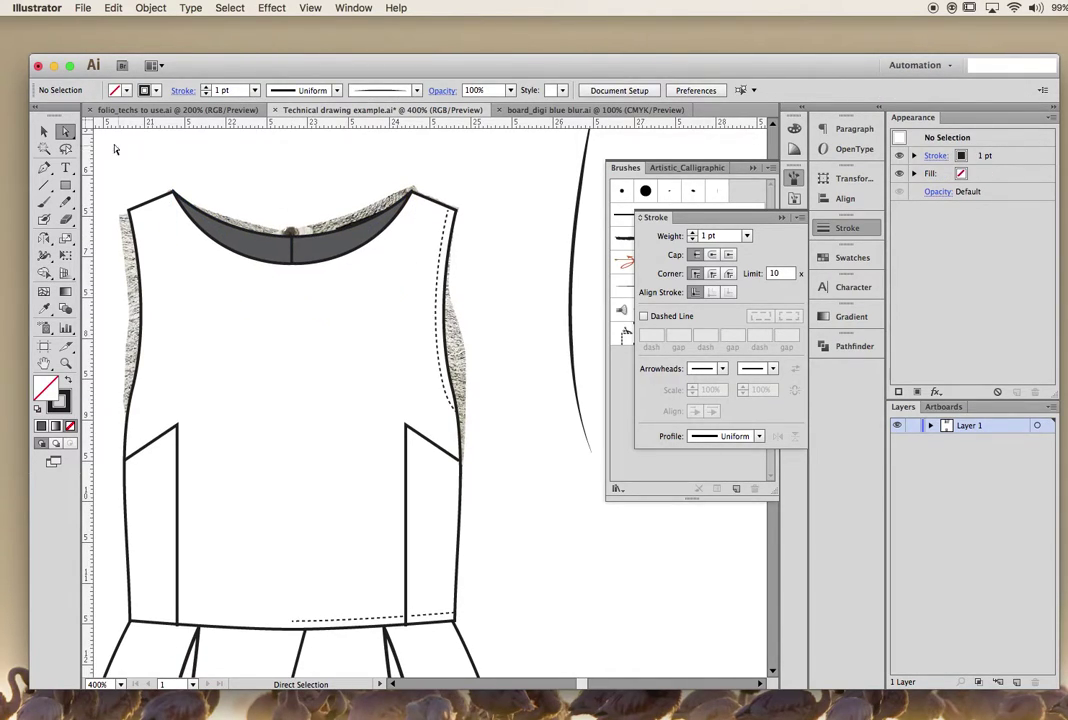
# - Reflect a copy of the dashed armhole and waist topstitching across the centre guide onto the other half of the back view, and deselect it
pyautogui.press('v')
pyautogui.click(437, 286)
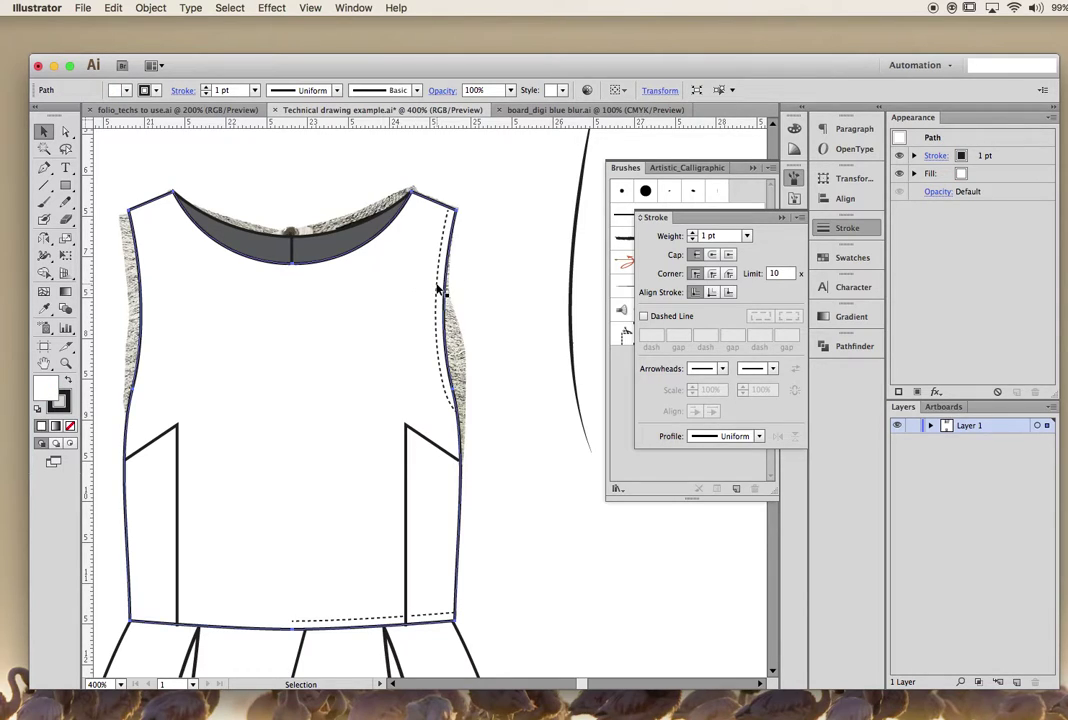
pyautogui.click(437, 286)
pyautogui.keyDown('shift'); pyautogui.click(341, 620); pyautogui.keyUp('shift')
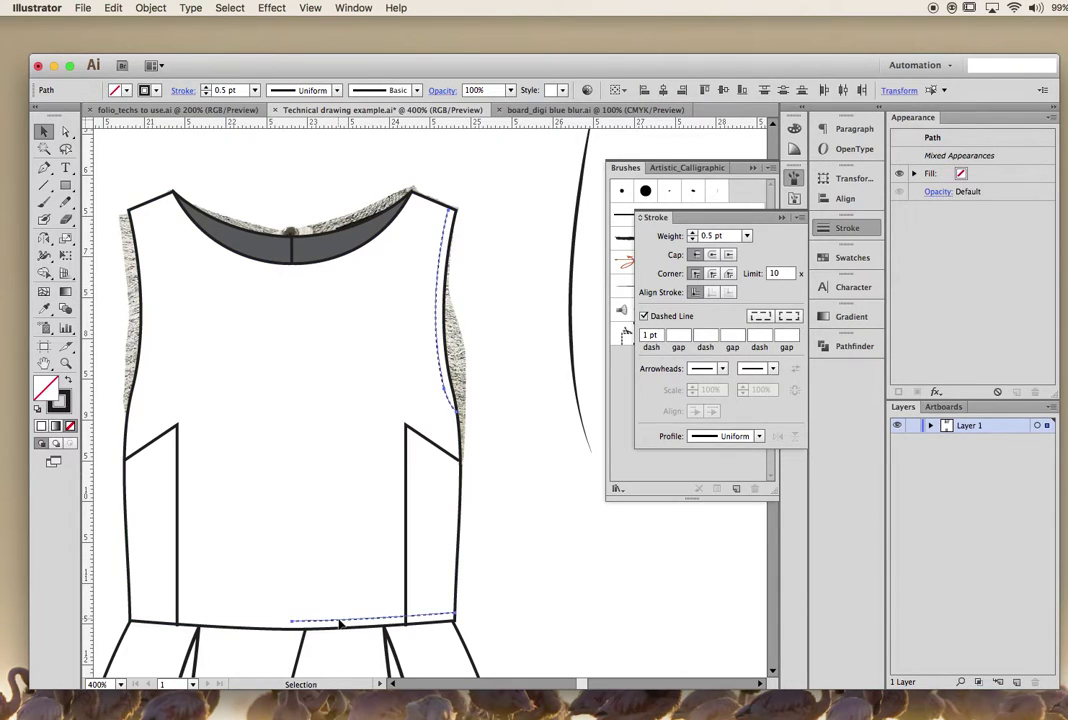
pyautogui.press('super+semicolon')
pyautogui.scroll(-1, 340, 624)
pyautogui.press('o')
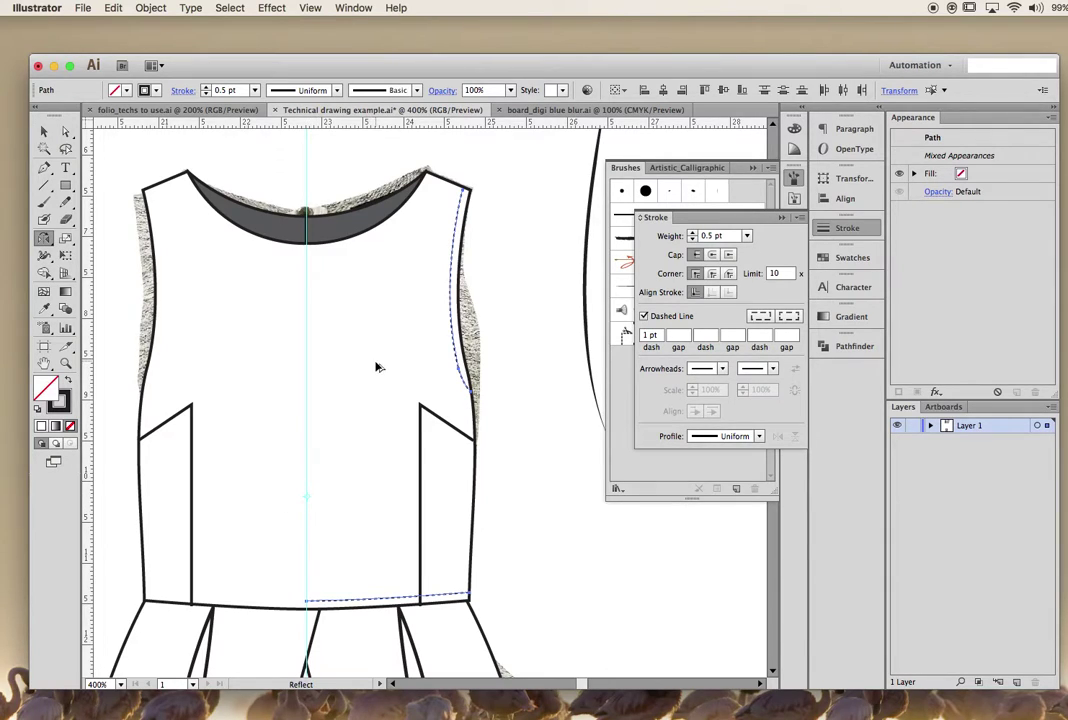
pyautogui.moveTo(377, 367); pyautogui.dragTo(257, 400)
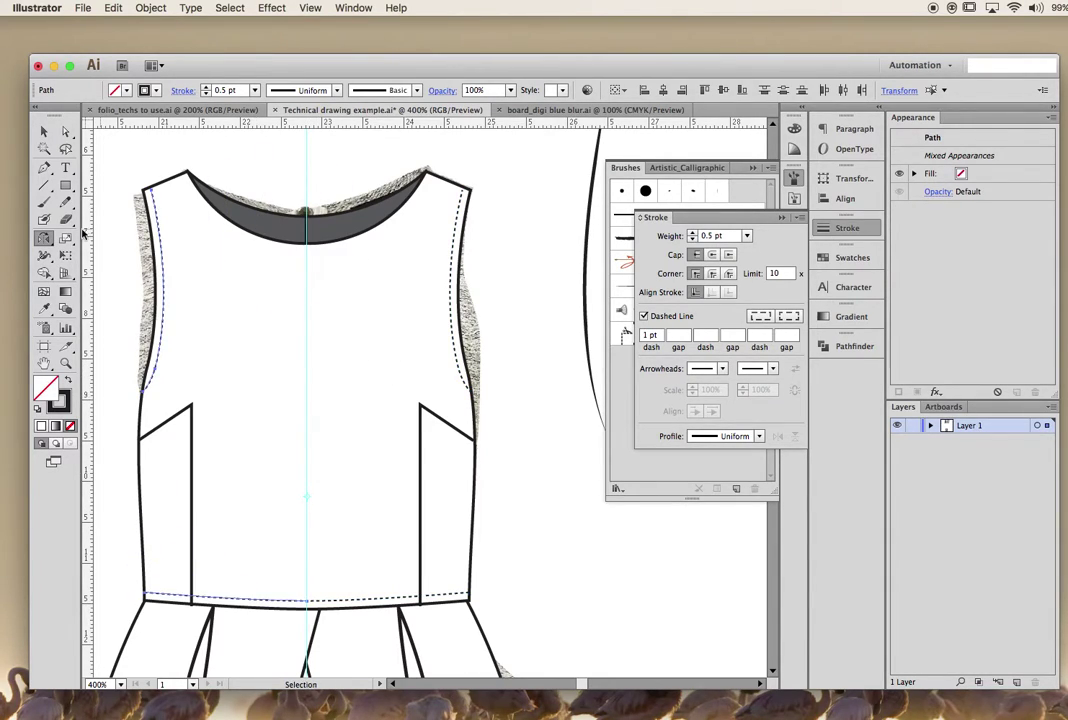
pyautogui.click(44, 131)
pyautogui.click(114, 134)
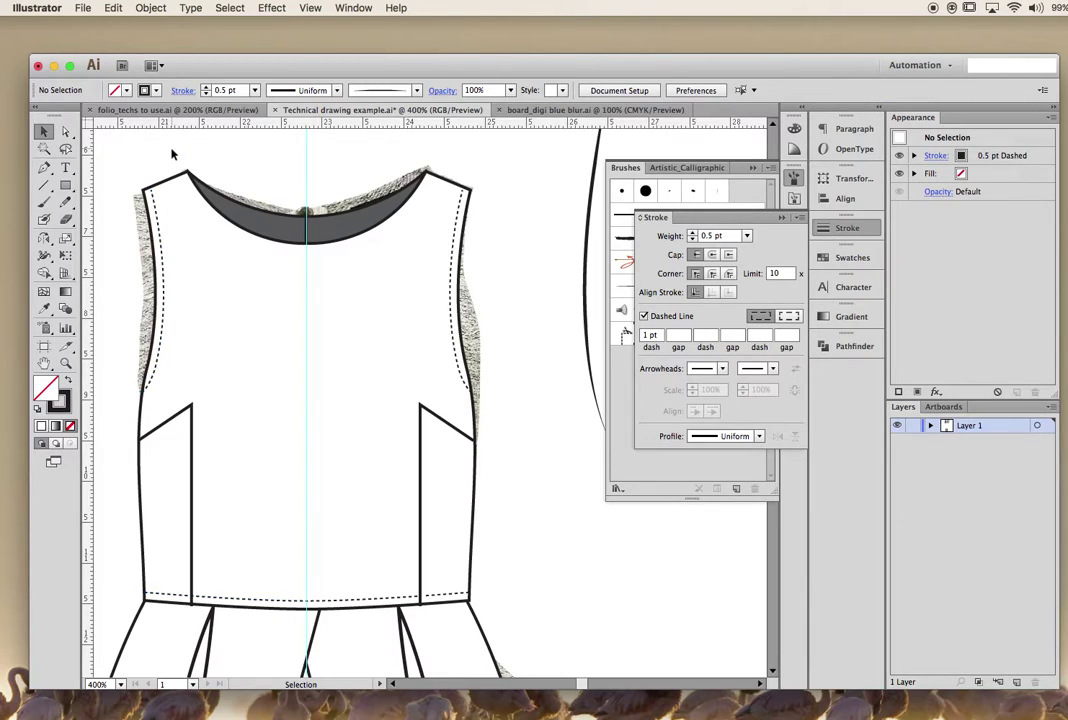
# - Delete the stray tapered curve lying beside the back view
pyautogui.press('super+minus')
pyautogui.press('super+minus')
pyautogui.moveTo(516, 223); pyautogui.dragTo(489, 267)
pyautogui.press('Delete')
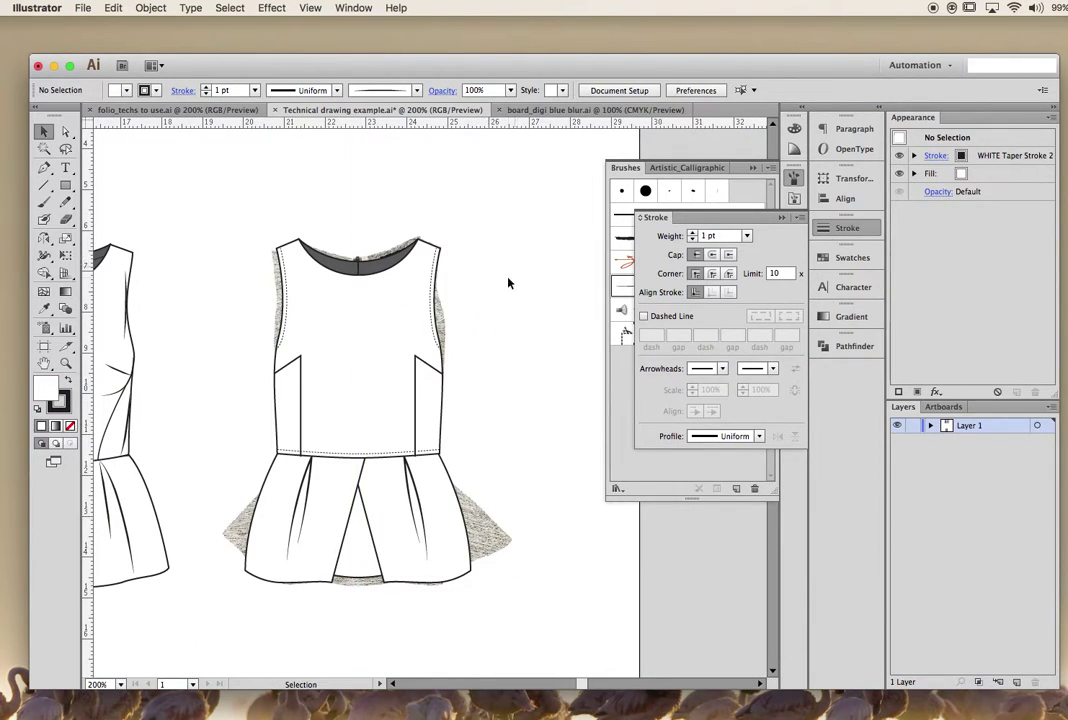
# - Move the garment photo out from behind the back view to the empty area beside it
pyautogui.scroll(-1, 494, 298)
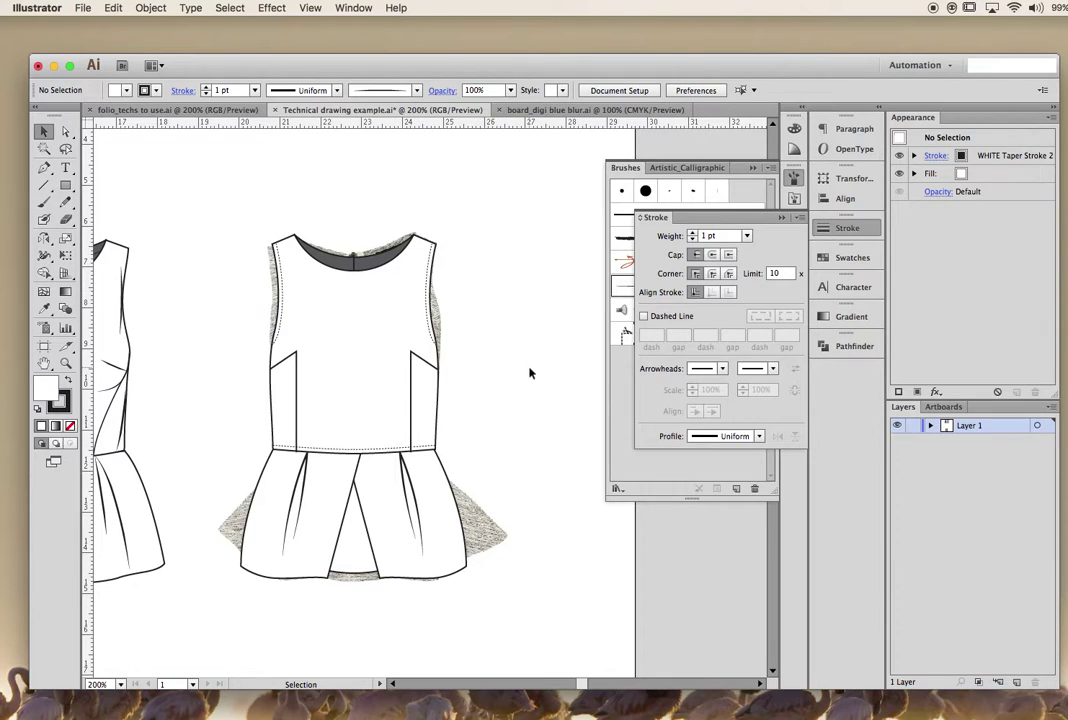
pyautogui.hscroll(-1, 467, 308)
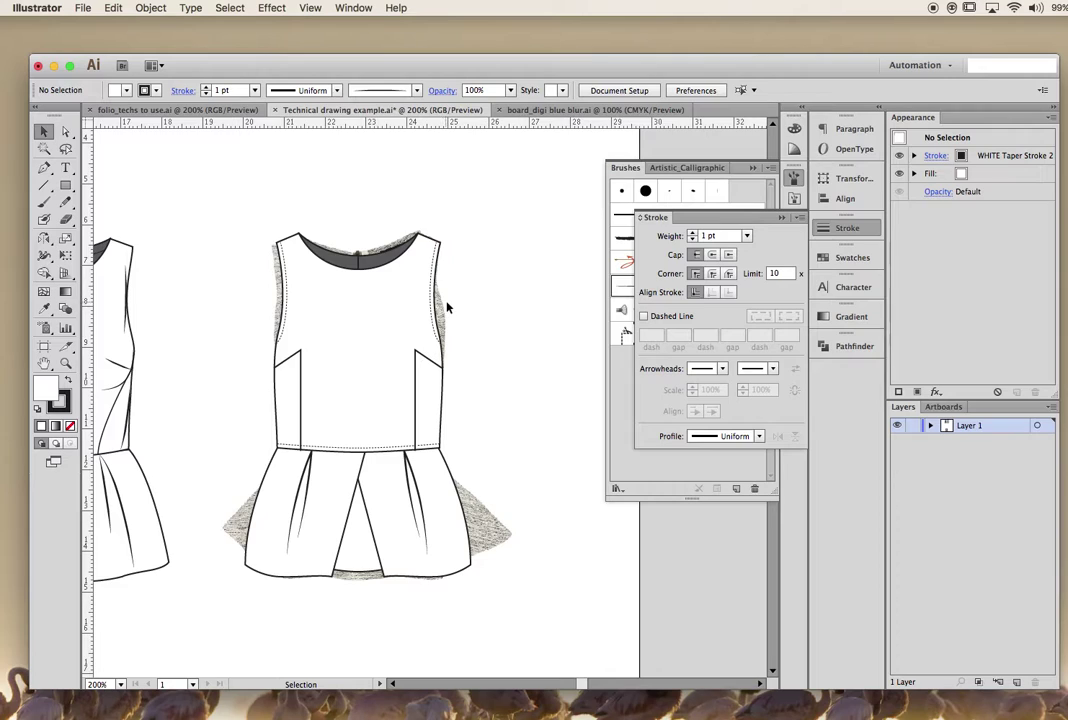
pyautogui.click(515, 305)
pyautogui.click(620, 296)
pyautogui.press('super+minus')
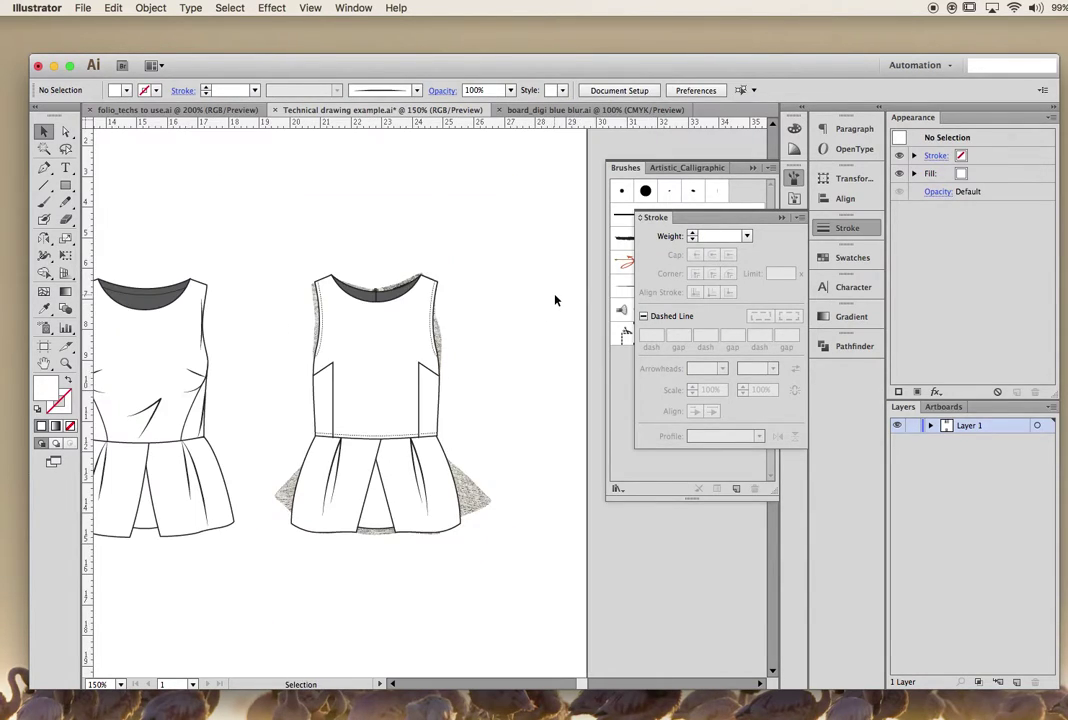
pyautogui.moveTo(441, 327)
pyautogui.mouseDown()
pyautogui.moveTo(300, 349)
pyautogui.moveTo(475, 358)
pyautogui.moveTo(513, 377)
pyautogui.mouseUp()
pyautogui.hscroll(-3, 513, 378)
pyautogui.click(394, 323)
pyautogui.hscroll(-3, 394, 323)
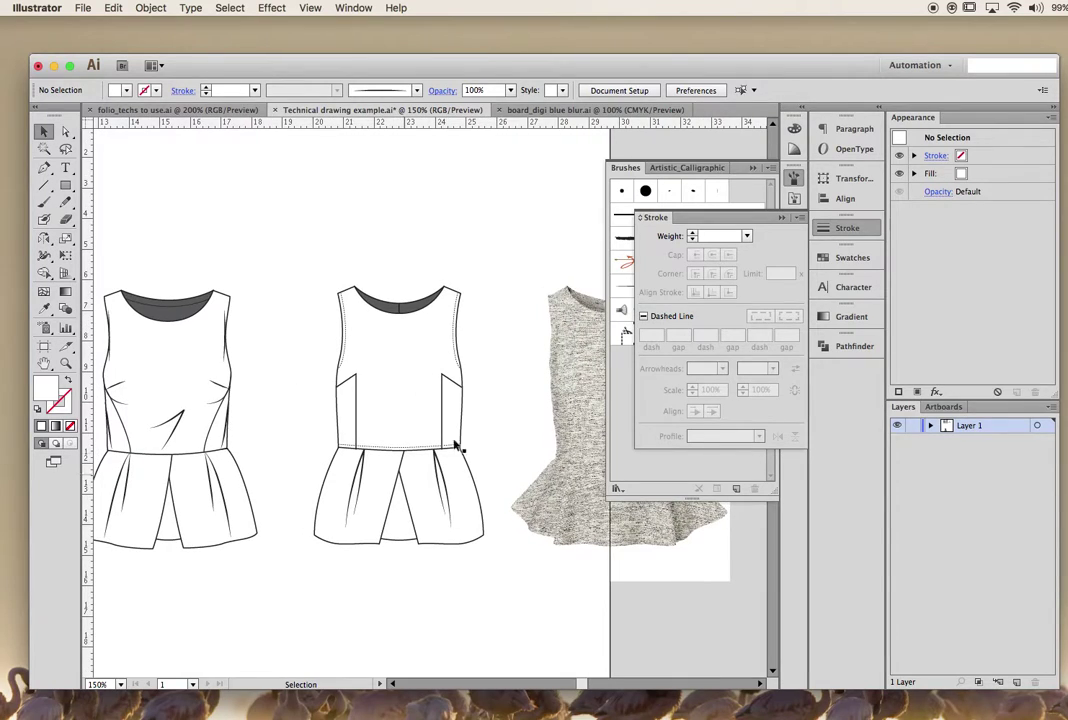
# - Duplicate the complete front view drawing into the empty space beside it, on the side away from the back view
pyautogui.hscroll(-1, 229, 334)
pyautogui.hscroll(-3, 245, 372)
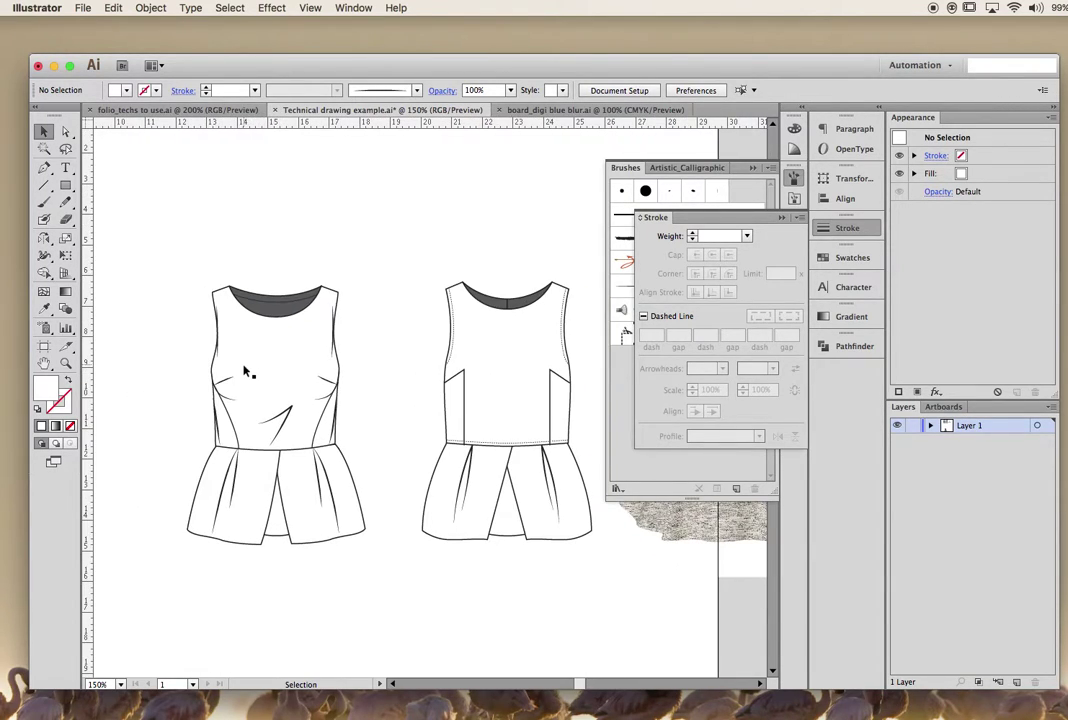
pyautogui.moveTo(168, 266); pyautogui.dragTo(396, 586)
pyautogui.hscroll(-3, 396, 586)
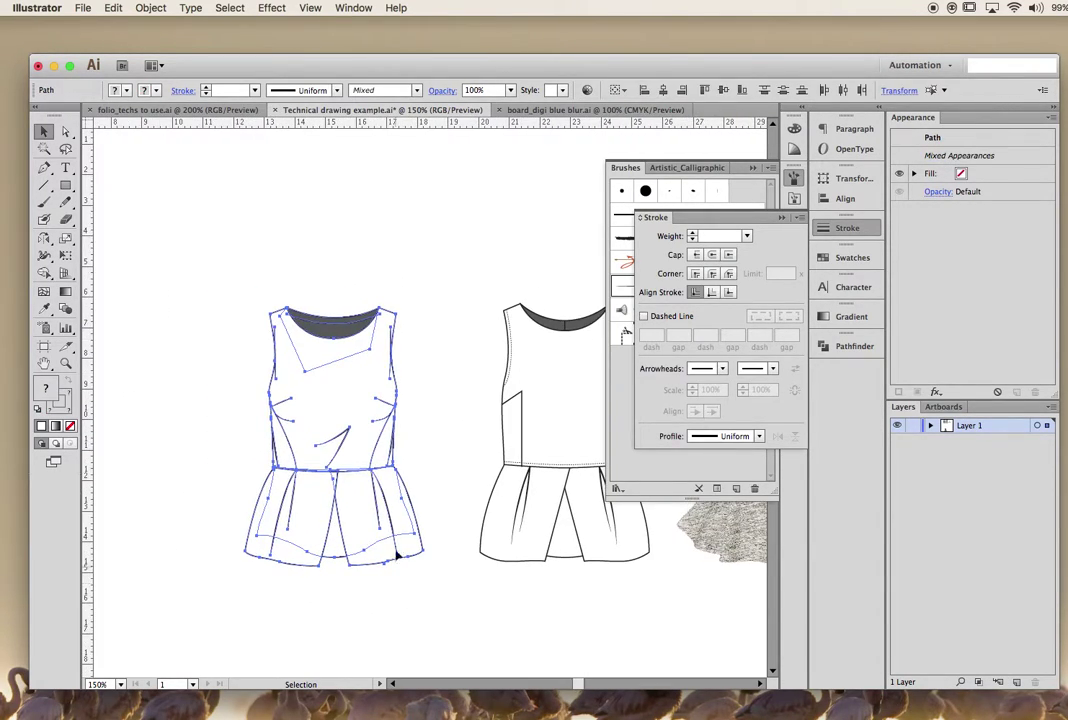
pyautogui.scroll(1, 396, 543)
pyautogui.hscroll(-3, 386, 510)
pyautogui.scroll(-1, 438, 477)
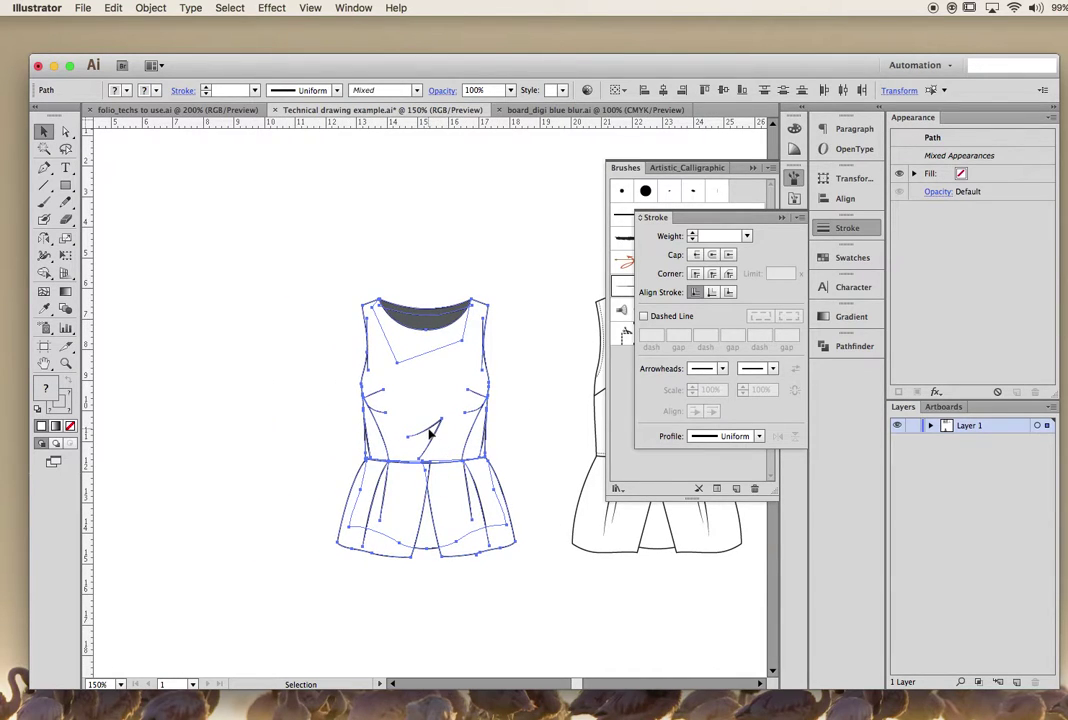
pyautogui.moveTo(430, 432); pyautogui.dragTo(219, 436)
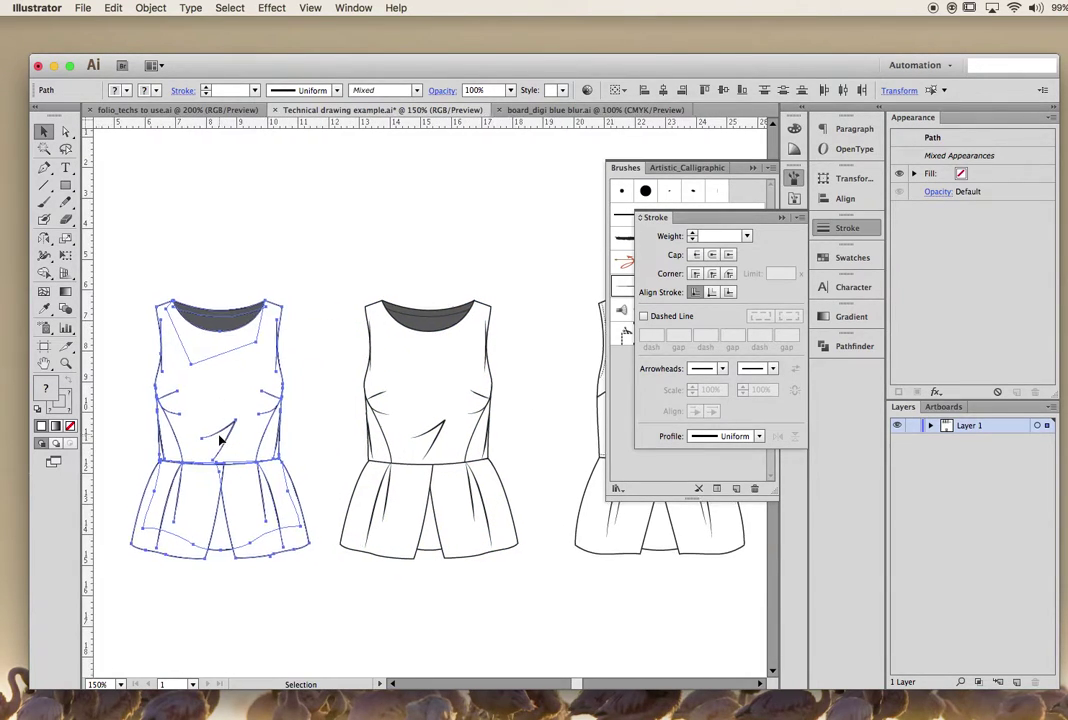
# - Try to unite a copy of all the duplicate front view's paths into one outline with Pathfinder
pyautogui.hscroll(-3, 220, 437)
pyautogui.click(200, 269)
pyautogui.moveTo(167, 262); pyautogui.dragTo(381, 615)
pyautogui.press('super+c')
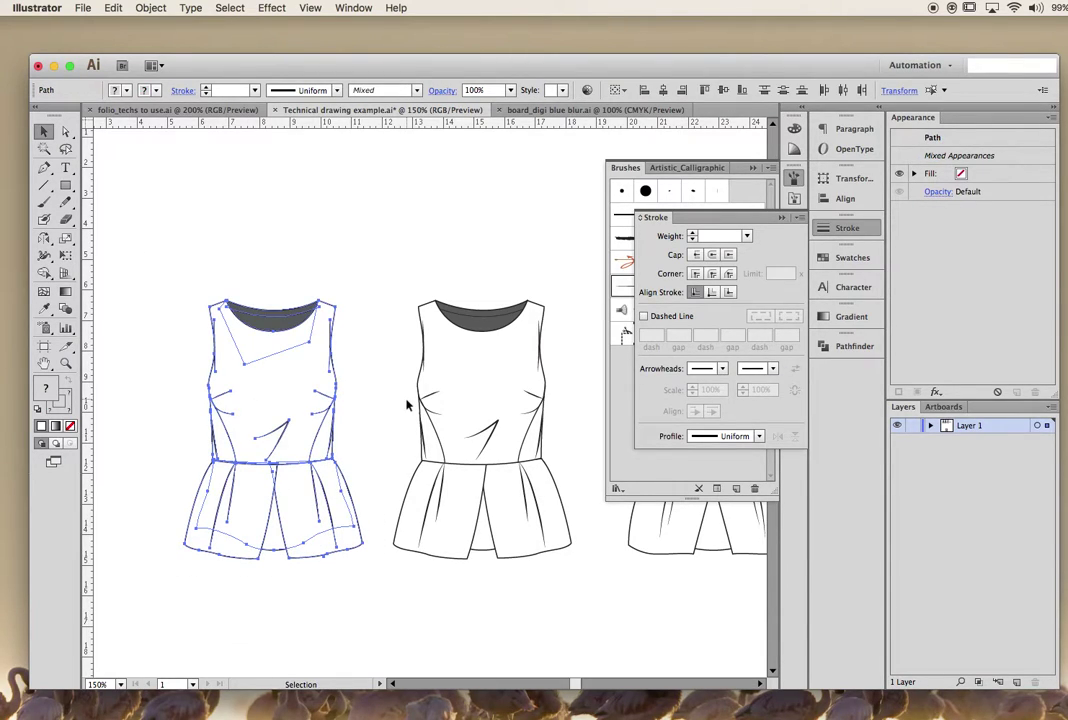
pyautogui.press('super')
pyautogui.click(660, 226)
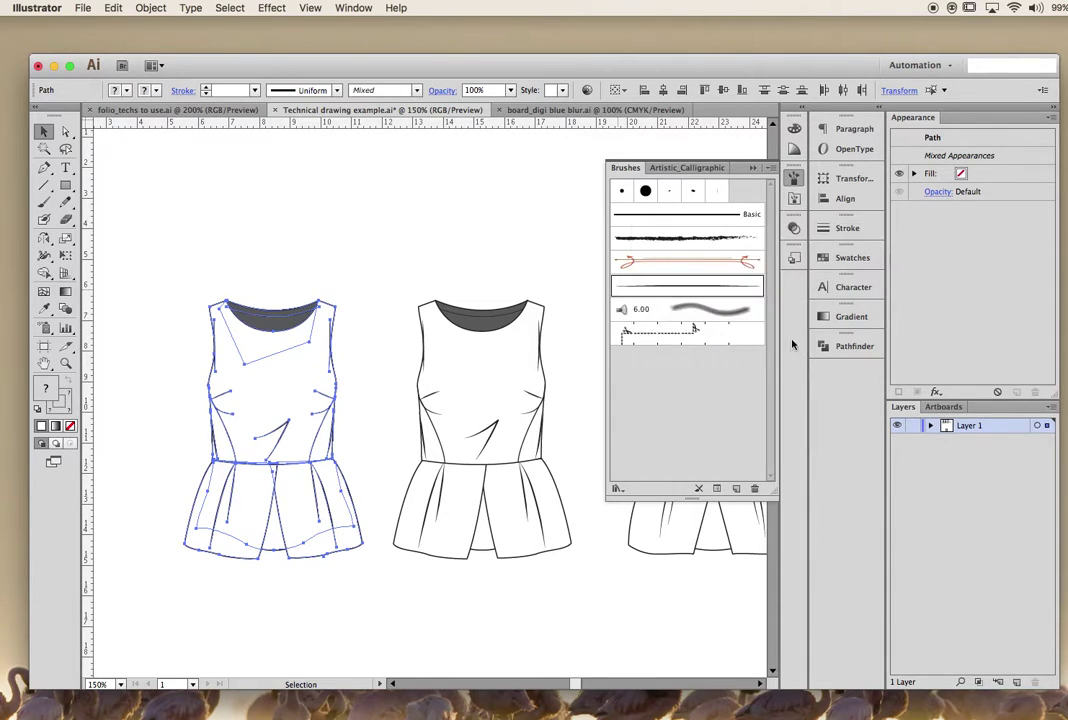
pyautogui.click(850, 346)
pyautogui.click(647, 369)
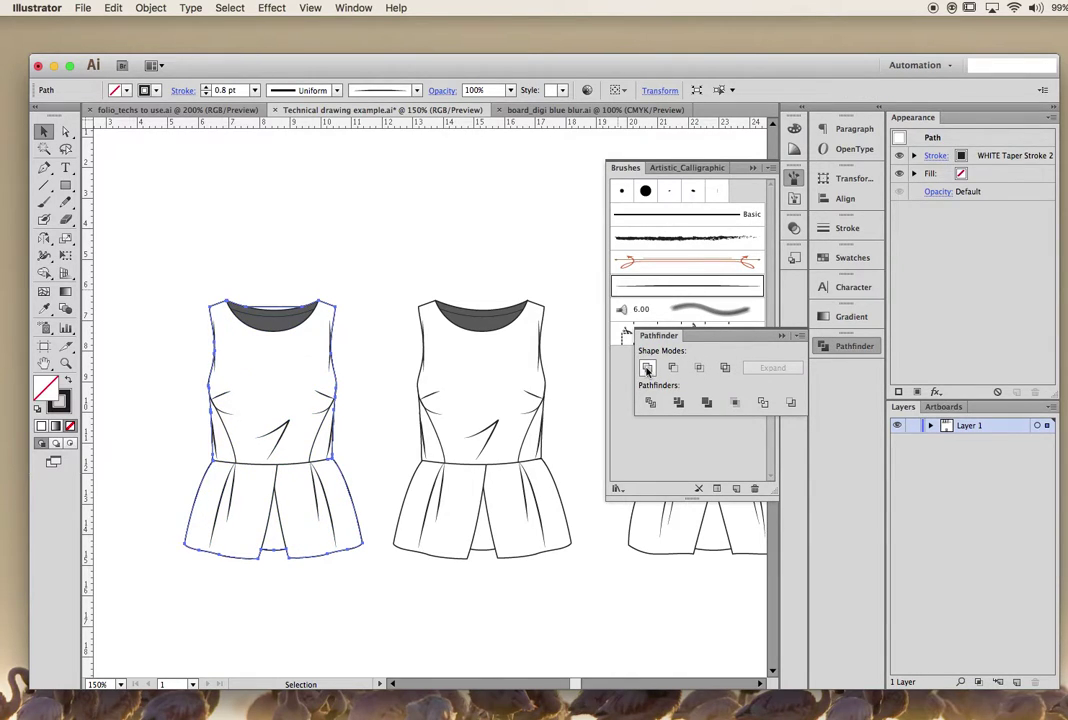
pyautogui.hscroll(-2, 393, 281)
pyautogui.scroll(1, 393, 281)
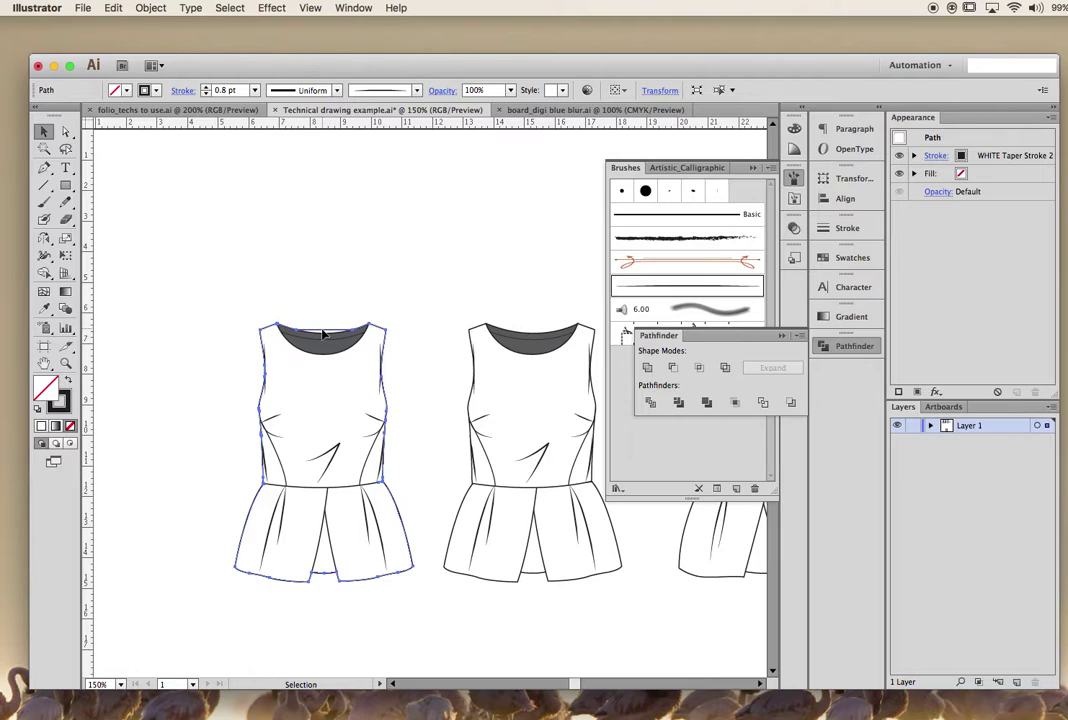
# - Set the stroke weight of the united front view outline to 3 pt and deselect it
pyautogui.click(206, 87)
pyautogui.click(206, 87)
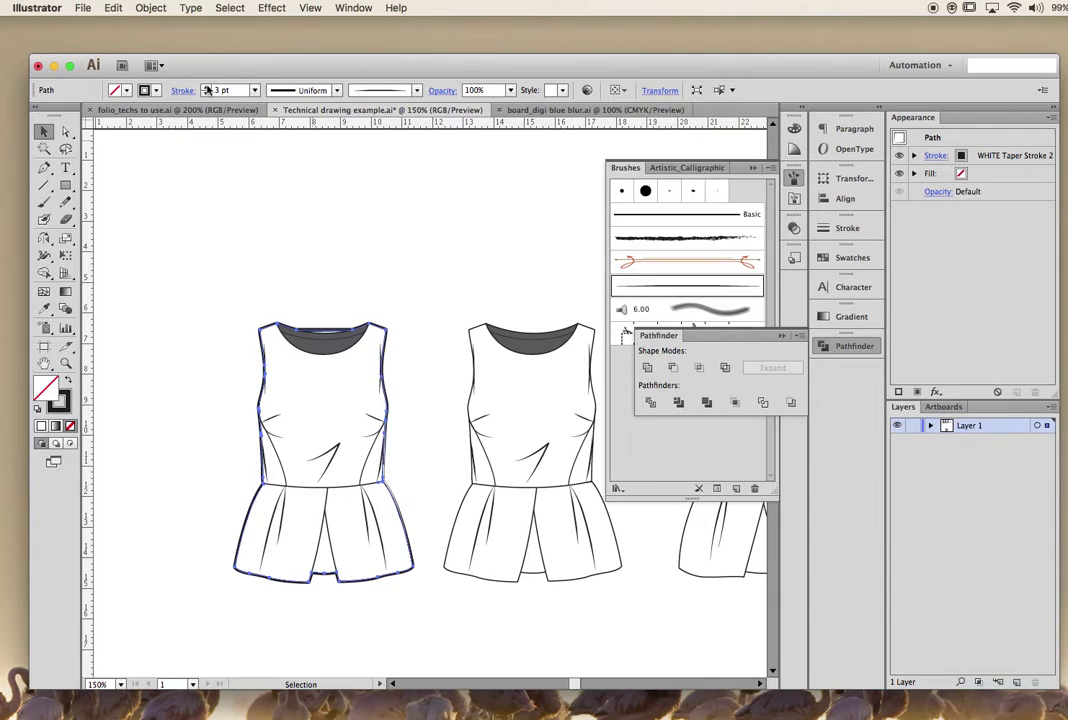
pyautogui.click(188, 198)
pyautogui.hscroll(-2, 188, 198)
pyautogui.scroll(2, 188, 198)
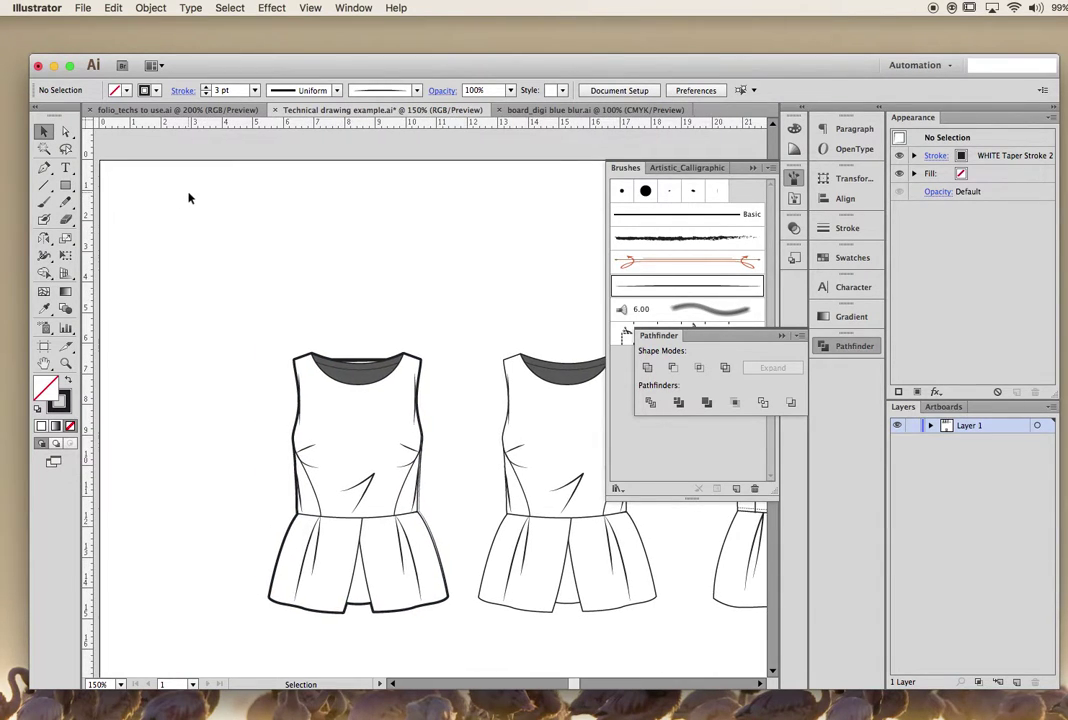
# - Delete the thick united outline that cuts straight across the duplicate front view's back neckline
pyautogui.press('super+equal')
pyautogui.press('super+equal')
pyautogui.press('super+equal')
pyautogui.press('super+equal')
pyautogui.hscroll(-7, 188, 198)
pyautogui.scroll(2, 188, 198)
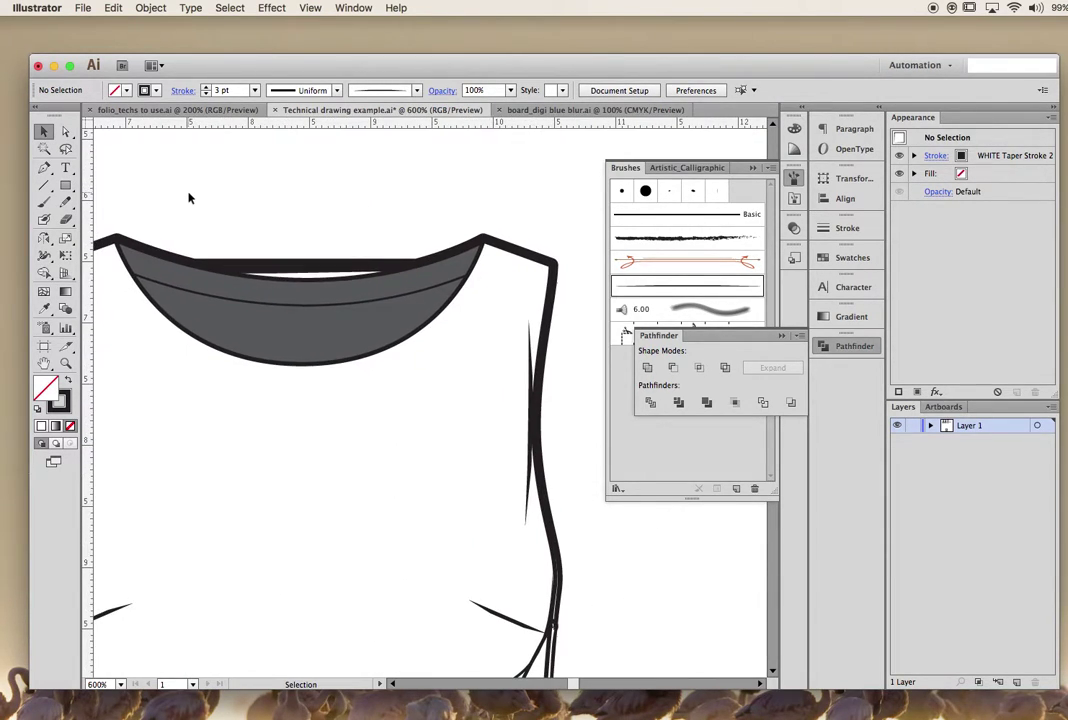
pyautogui.click(66, 132)
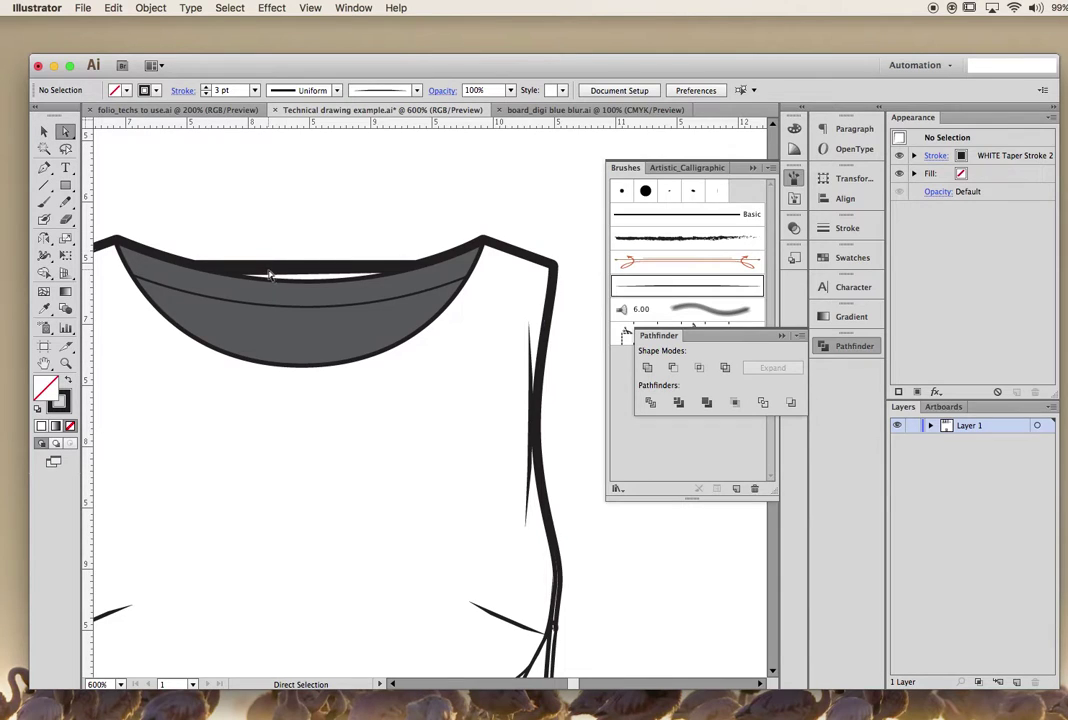
pyautogui.click(268, 272)
pyautogui.press('Delete')
pyautogui.press('super+minus')
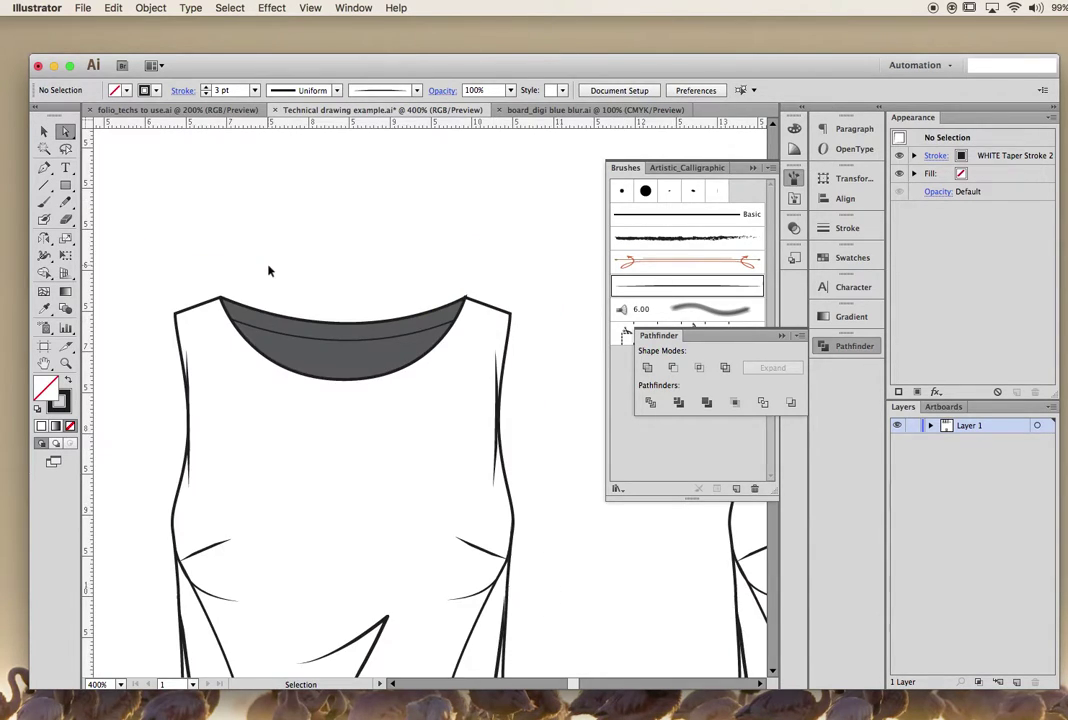
# - Nudge the original front view's grey inner neck shape downward and back to its place, and deselect it
pyautogui.hscroll(8, 268, 271)
pyautogui.hscroll(5, 268, 271)
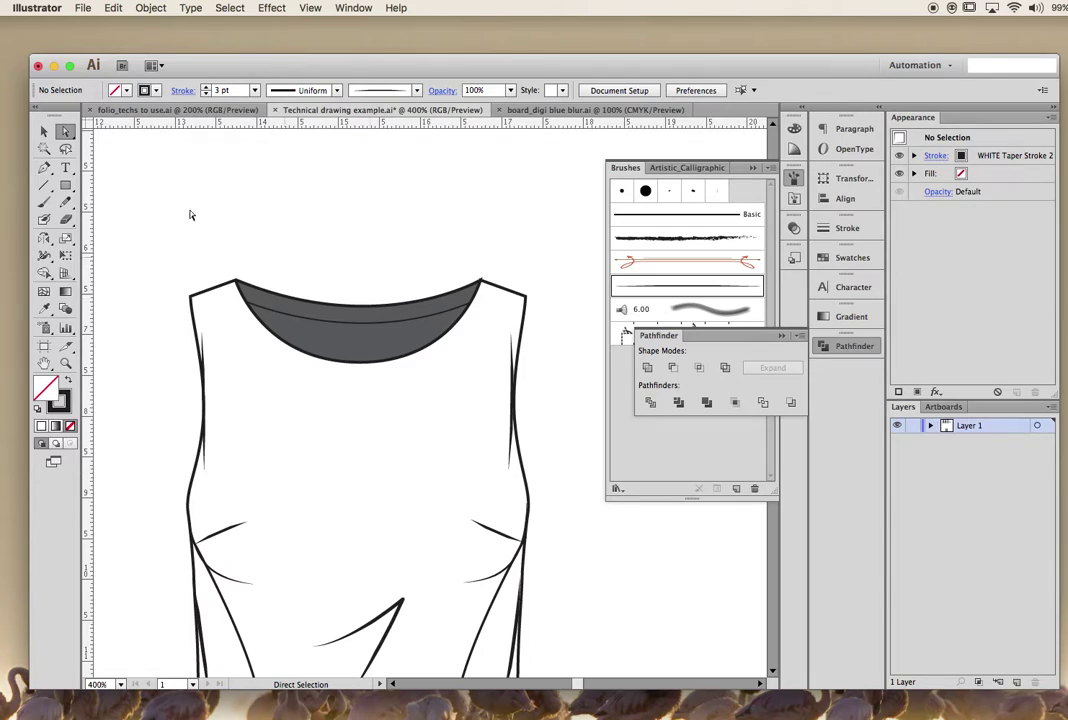
pyautogui.click(43, 131)
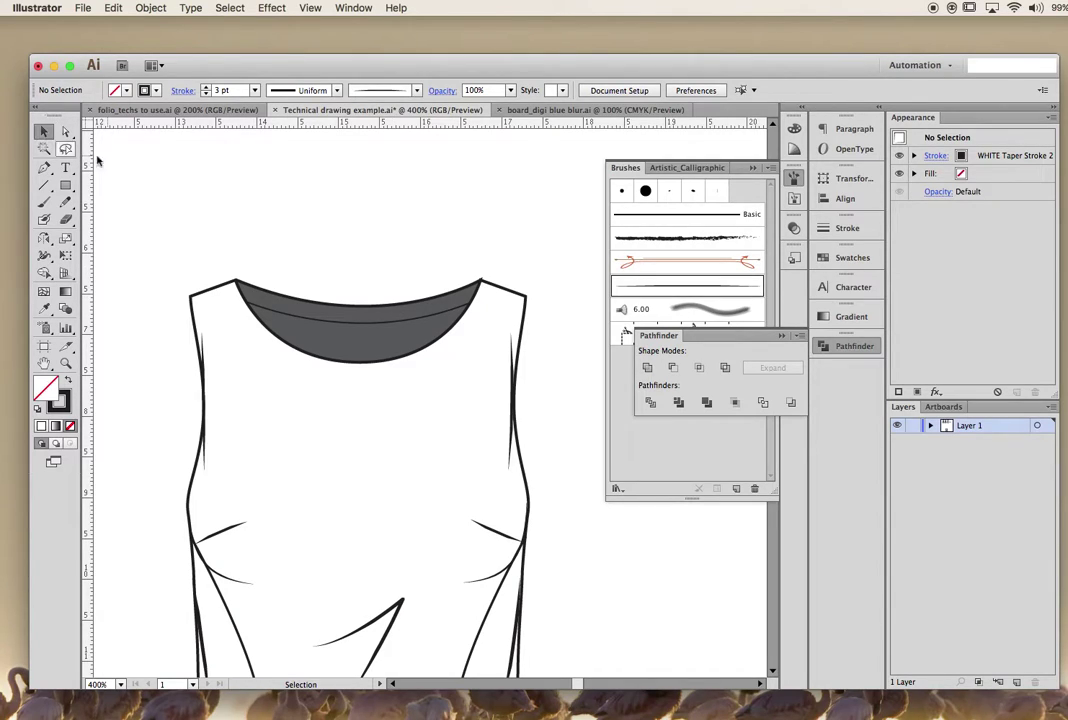
pyautogui.click(295, 306)
pyautogui.press('Down')
pyautogui.press('Down')
pyautogui.press('Down')
pyautogui.press('Down')
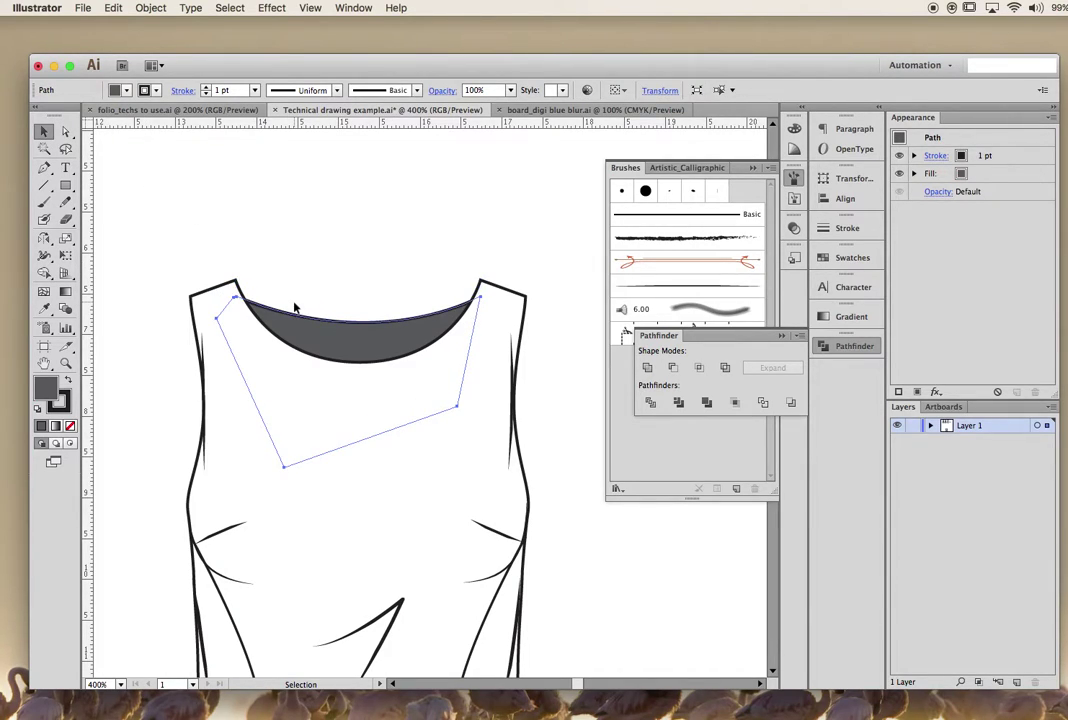
pyautogui.press('Up')
pyautogui.press('Up')
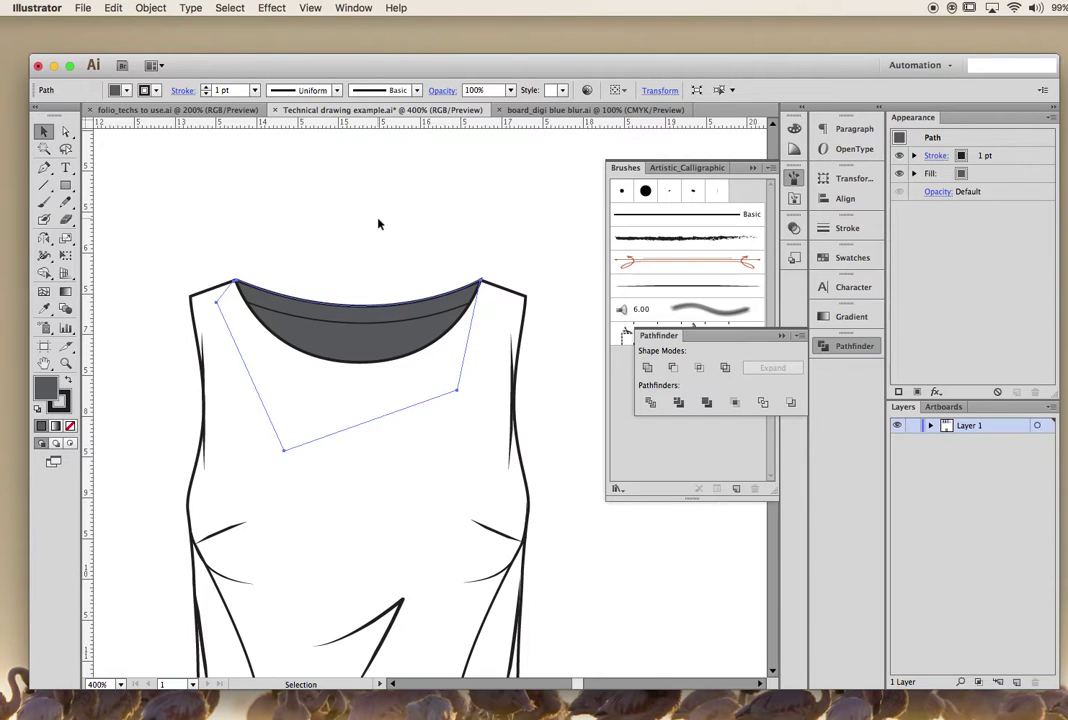
pyautogui.click(379, 223)
# - Remove the thin inner back-neck line from the duplicate front view
pyautogui.press('super+minus')
pyautogui.press('super+minus')
pyautogui.press('super+minus')
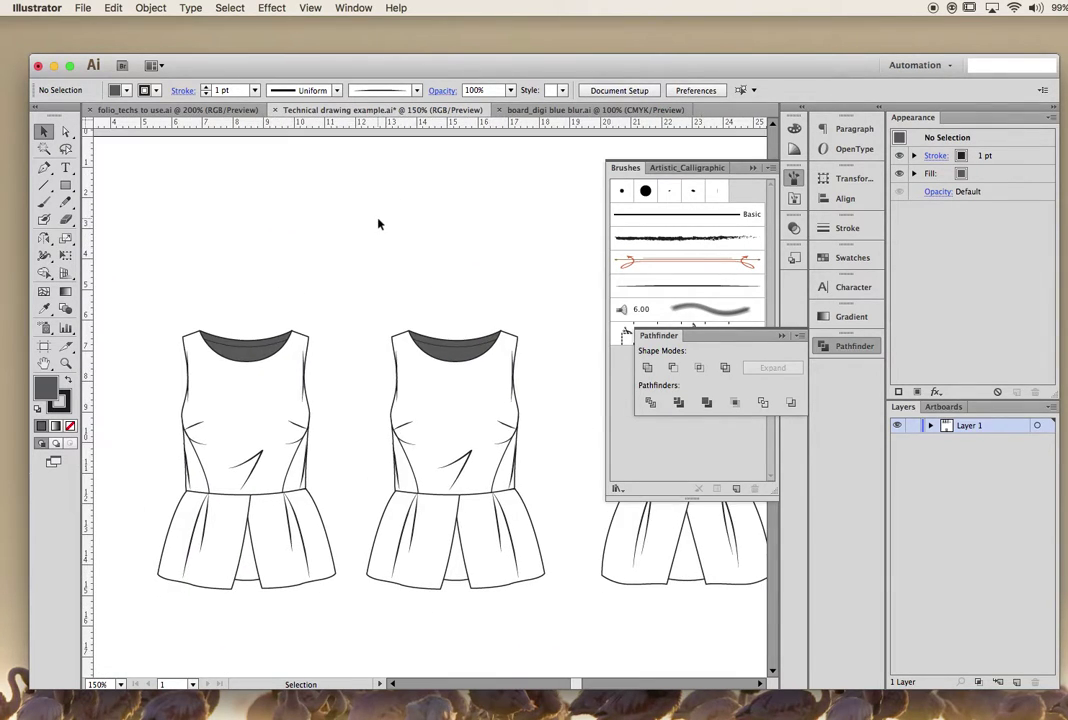
pyautogui.hscroll(-1, 338, 280)
pyautogui.click(279, 352)
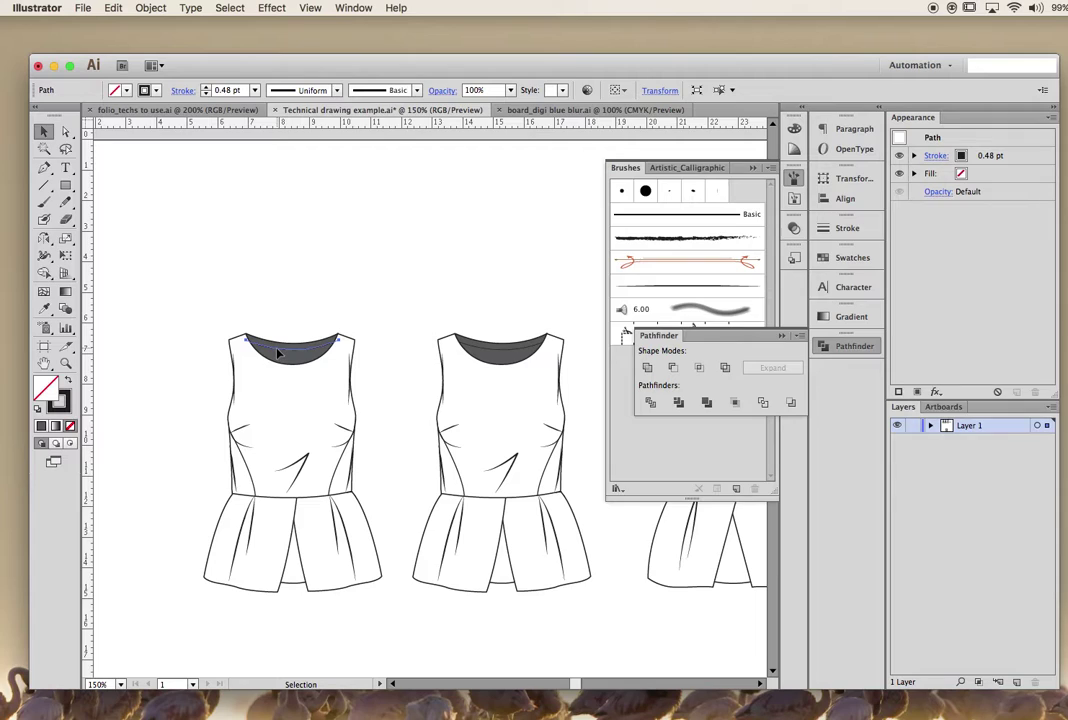
pyautogui.click(232, 297)
# - Unite a copy of the duplicate front view's filled bodice, inner neck and peplum shapes into one silhouette behind the detail lines
pyautogui.keyDown('shift'); pyautogui.click(247, 372); pyautogui.keyUp('shift')
pyautogui.keyDown('shift'); pyautogui.click(241, 378); pyautogui.keyUp('shift')
pyautogui.keyDown('shift'); pyautogui.click(229, 529); pyautogui.keyUp('shift')
pyautogui.keyDown('shift'); pyautogui.click(314, 549); pyautogui.keyUp('shift')
pyautogui.keyDown('shift'); pyautogui.click(312, 544); pyautogui.keyUp('shift')
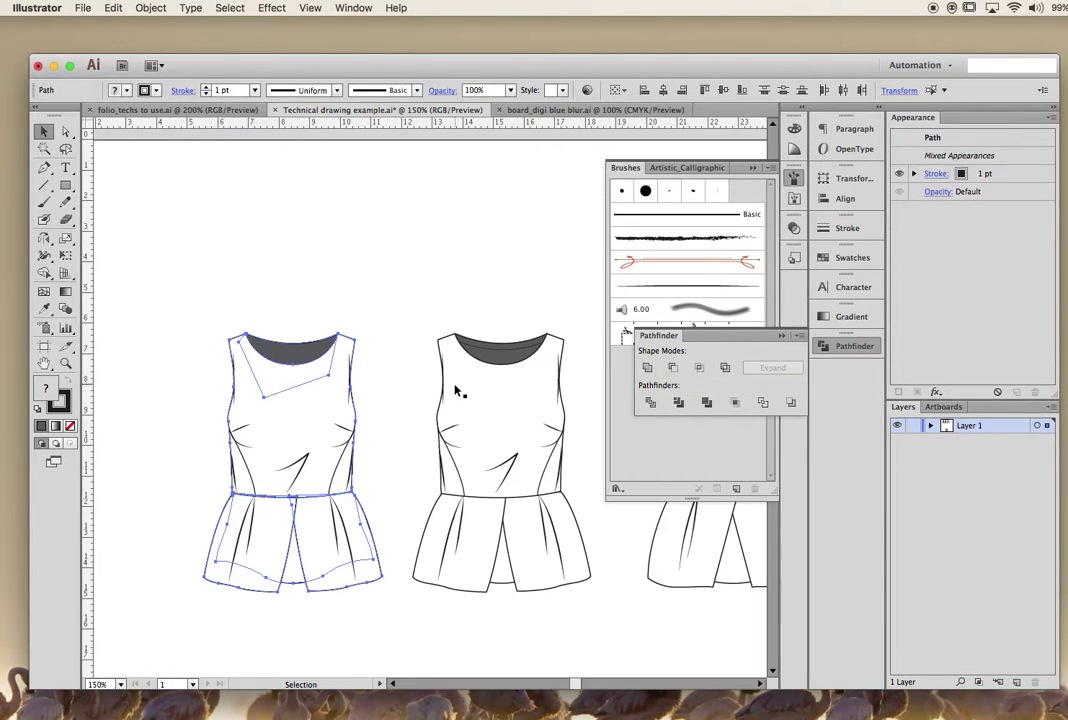
pyautogui.scroll(-1, 456, 390)
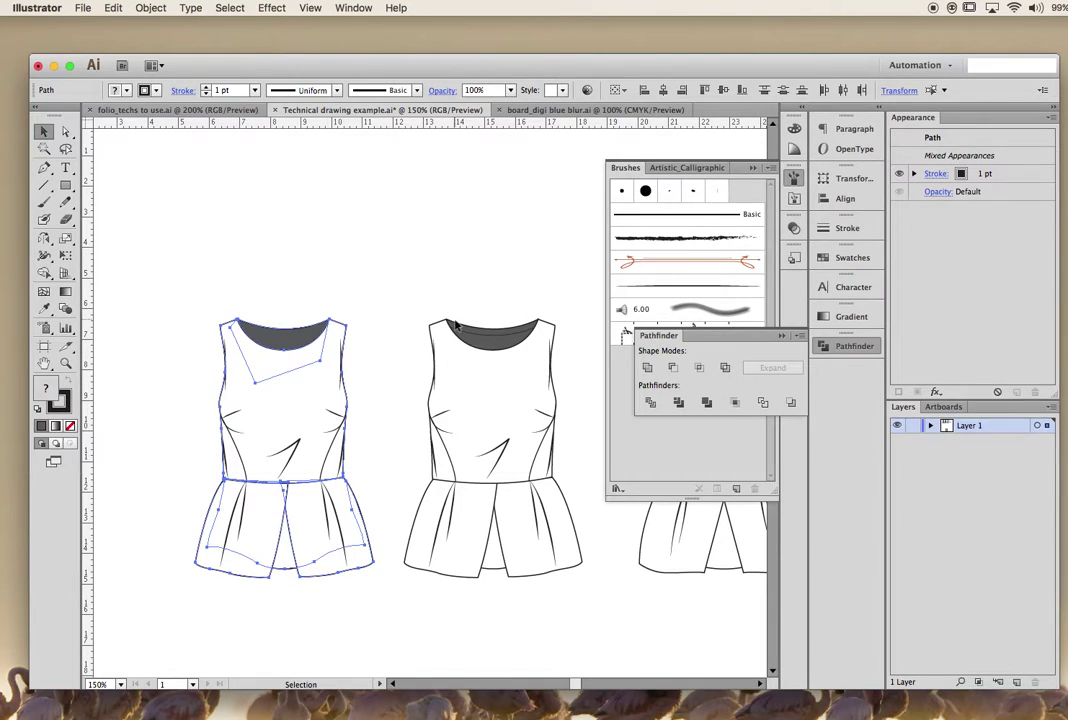
pyautogui.click(647, 368)
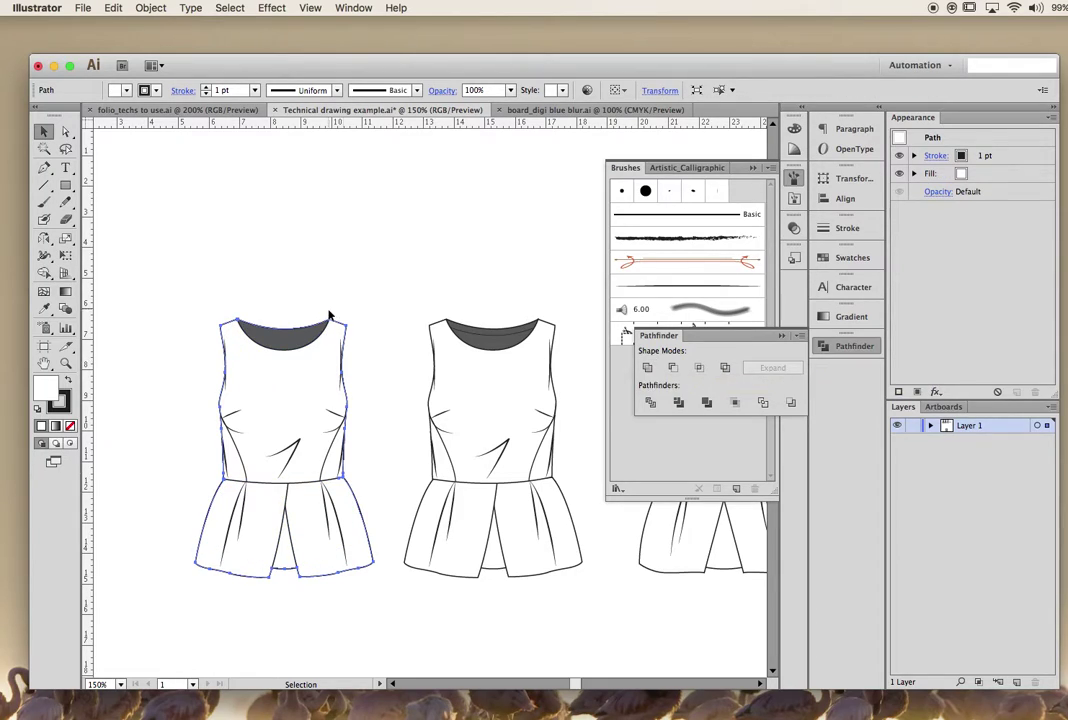
# - Give the white-filled front view silhouette a 3 pt stroke and deselect it
pyautogui.click(206, 87)
pyautogui.click(206, 87)
pyautogui.click(386, 323)
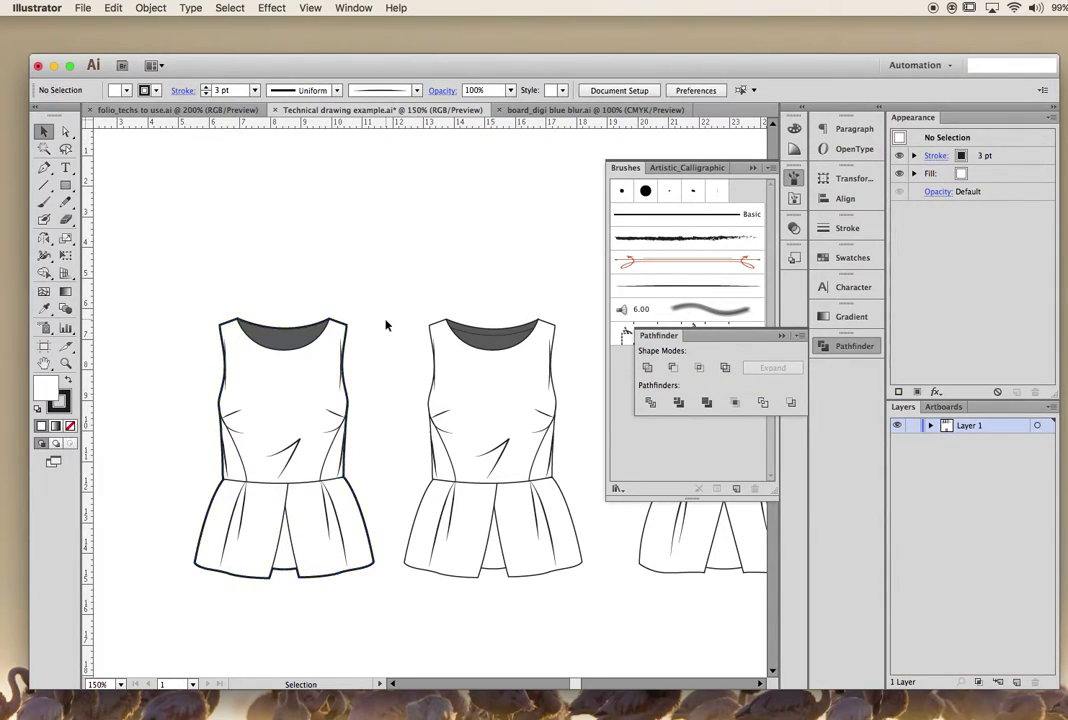
# - Delete the original front view and move the version with the thick outline into its place beside the back view
pyautogui.hscroll(3, 387, 324)
pyautogui.moveTo(364, 254); pyautogui.dragTo(555, 615)
pyautogui.press('Delete')
pyautogui.moveTo(124, 258); pyautogui.dragTo(422, 682)
pyautogui.moveTo(258, 412); pyautogui.dragTo(477, 410)
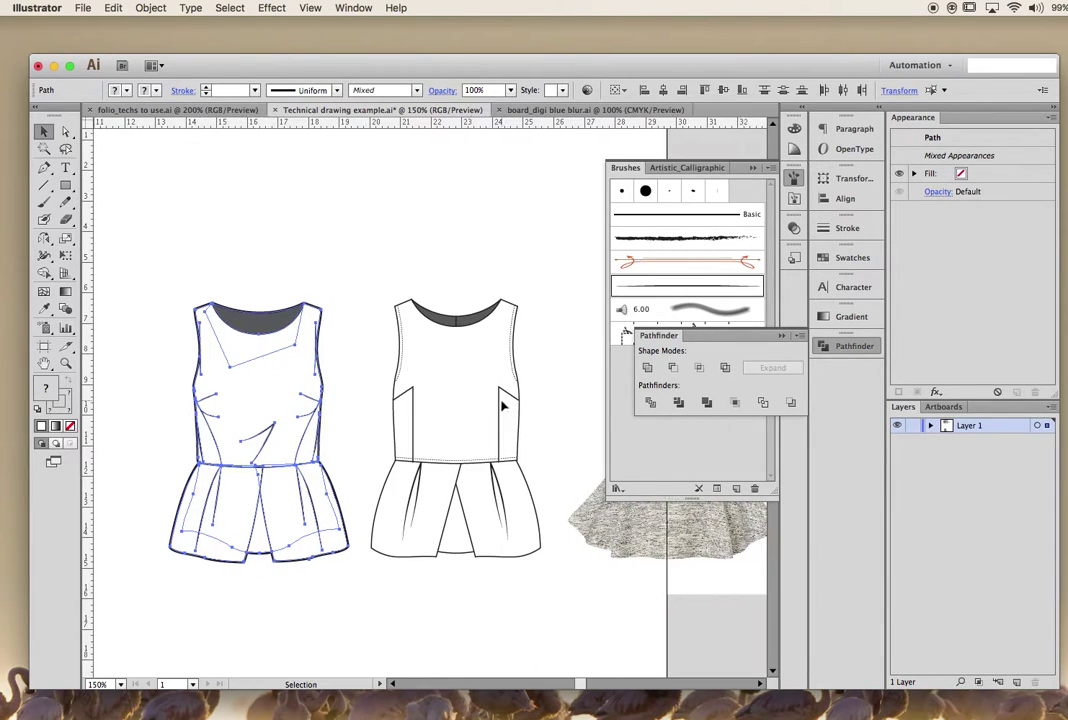
# - Deselect the front view with the thick outline and look over the front and back flats together
pyautogui.click(367, 244)
pyautogui.hscroll(3, 367, 244)
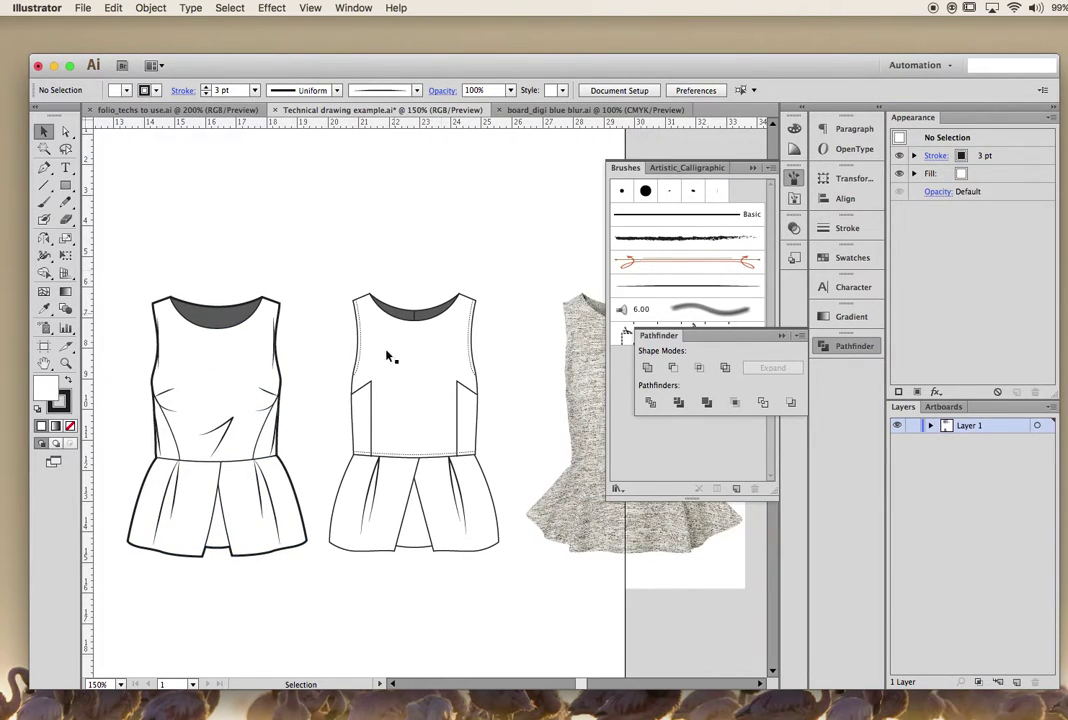
pyautogui.scroll(3, 394, 369)
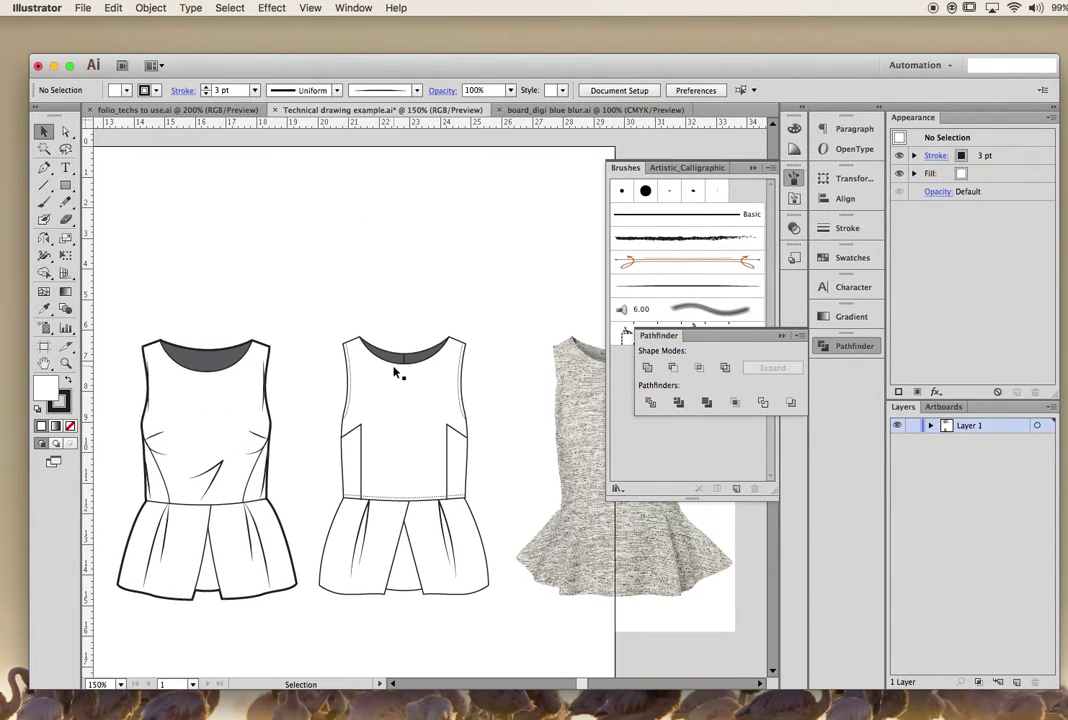
# - Switch to the board_digi blue blur.ai document and examine the print-filled peplum top on the design board, up close and in full
pyautogui.click(547, 111)
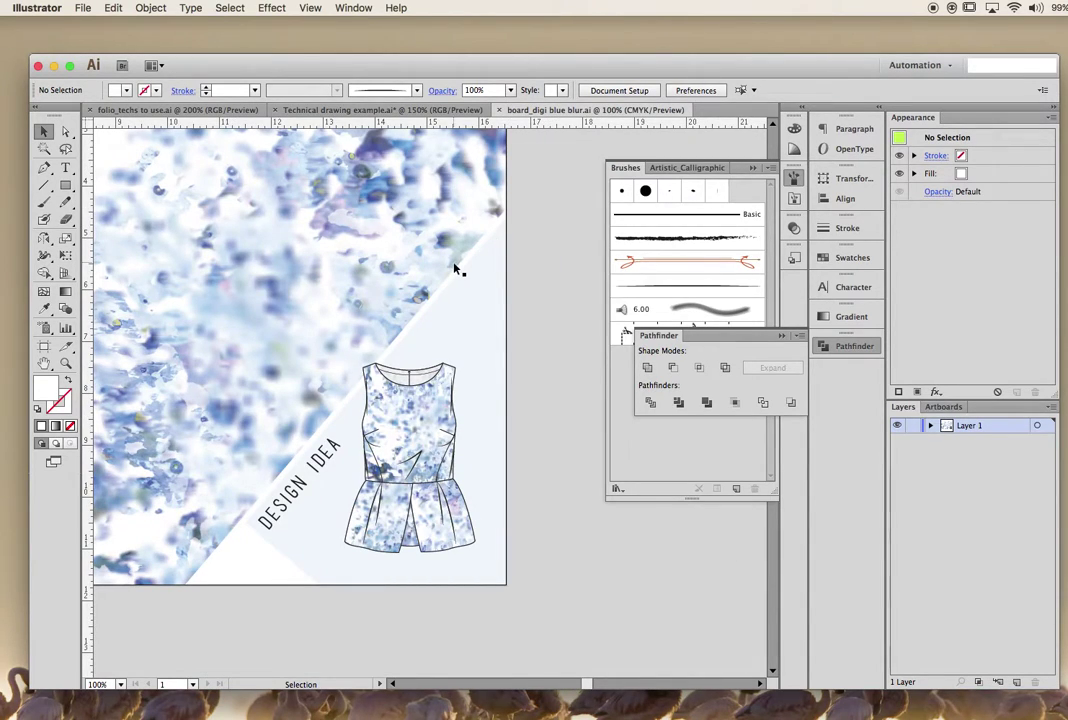
pyautogui.hscroll(2, 454, 268)
pyautogui.press('super+equal')
pyautogui.press('super+equal')
pyautogui.press('super+equal')
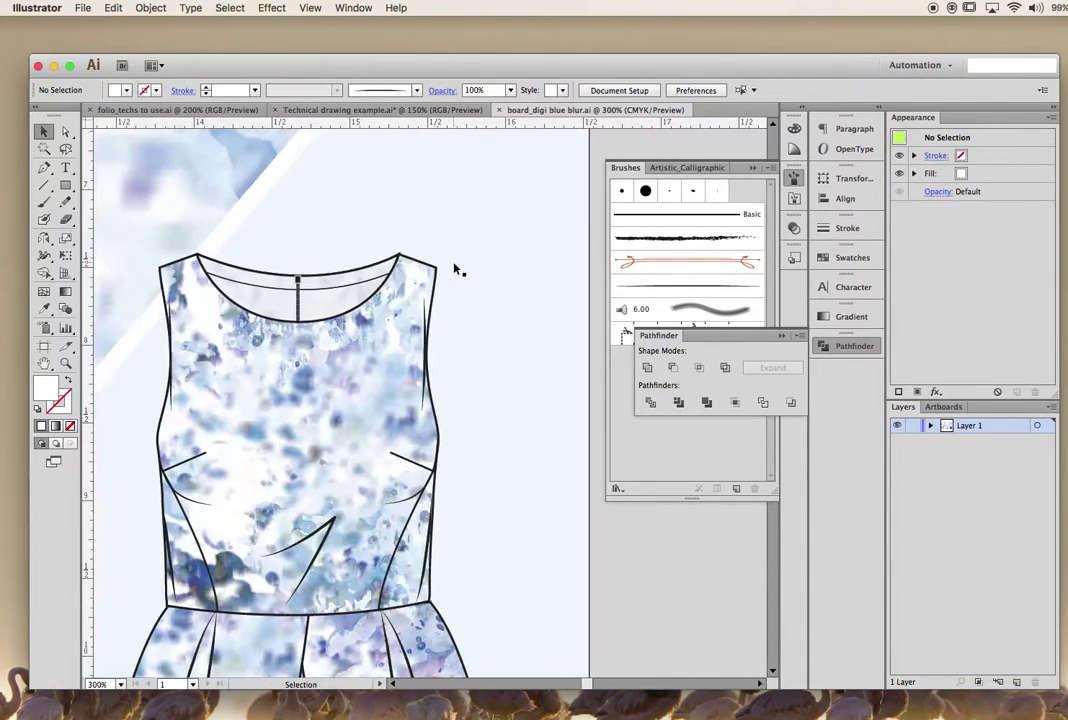
pyautogui.press('super+minus')
pyautogui.press('super+minus')
pyautogui.press('super+minus')
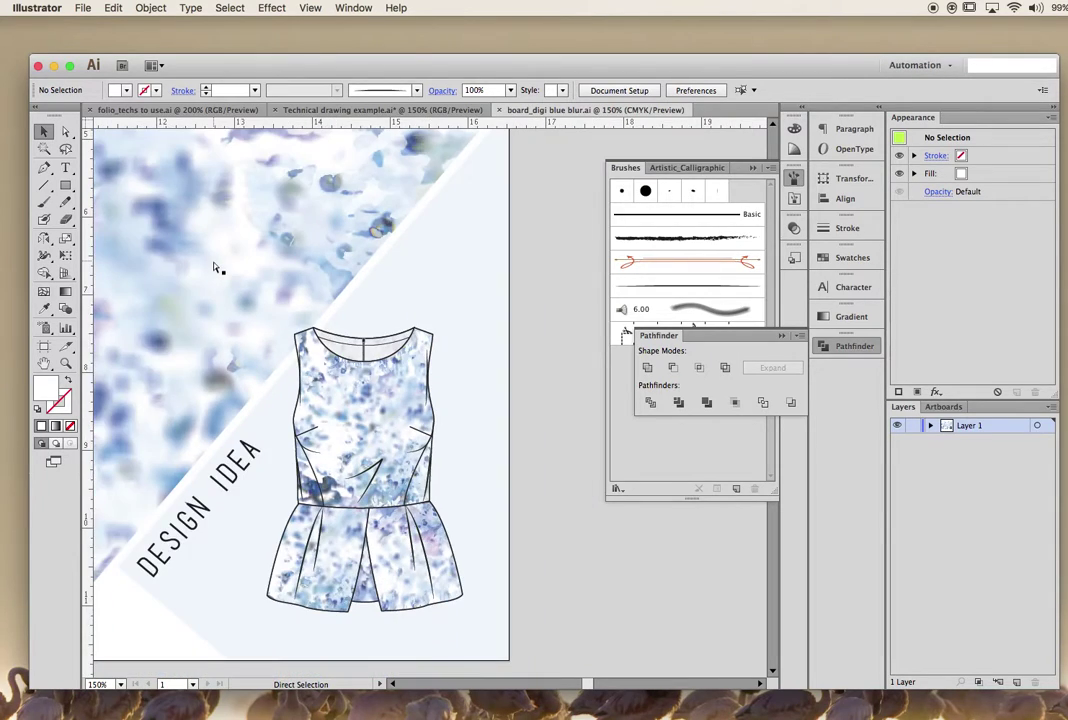
pyautogui.press('super+minus')
pyautogui.press('super+minus')
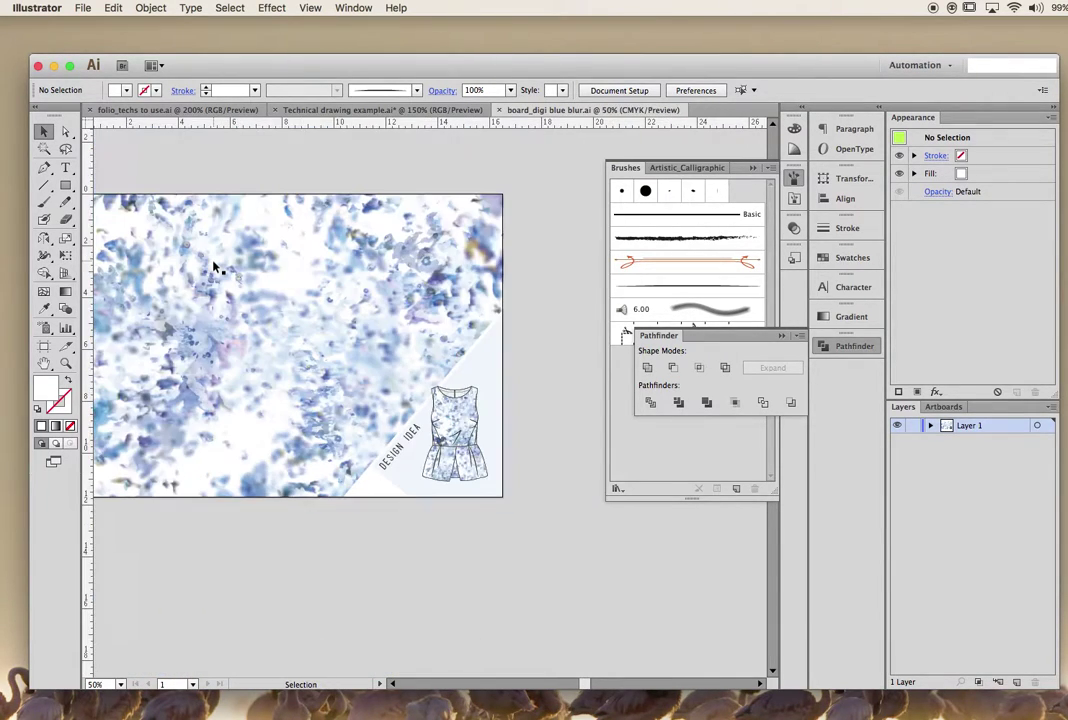
pyautogui.press('super+equal')
pyautogui.press('super+equal')
pyautogui.press('super+equal')
pyautogui.press('super+equal')
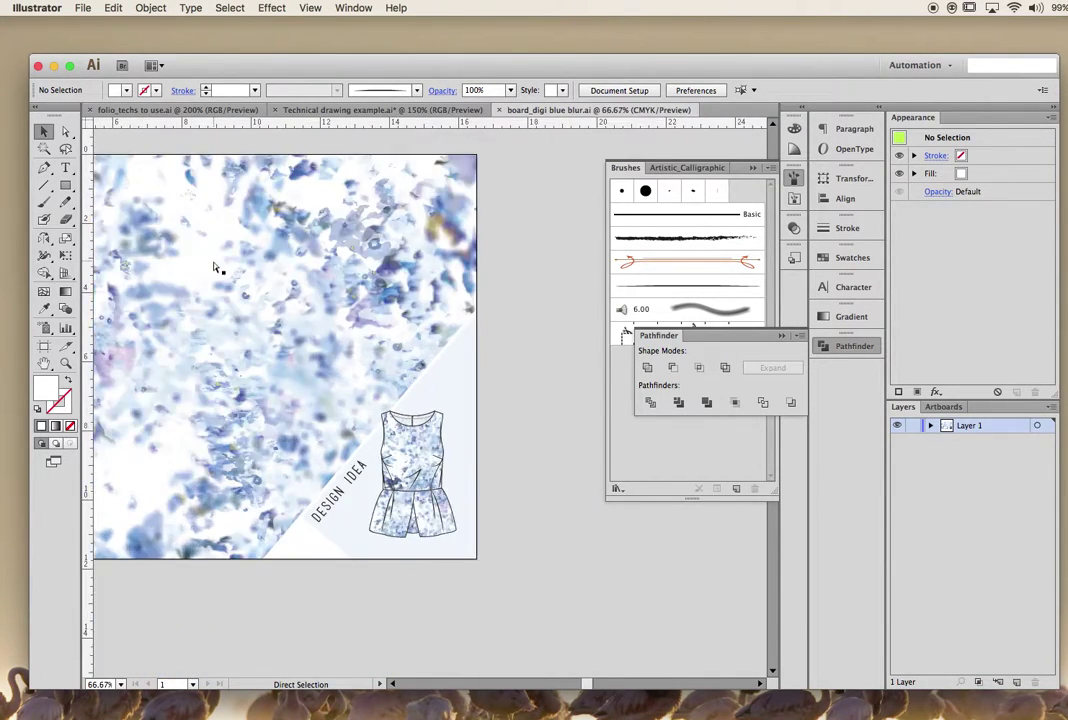
pyautogui.scroll(-5, 215, 266)
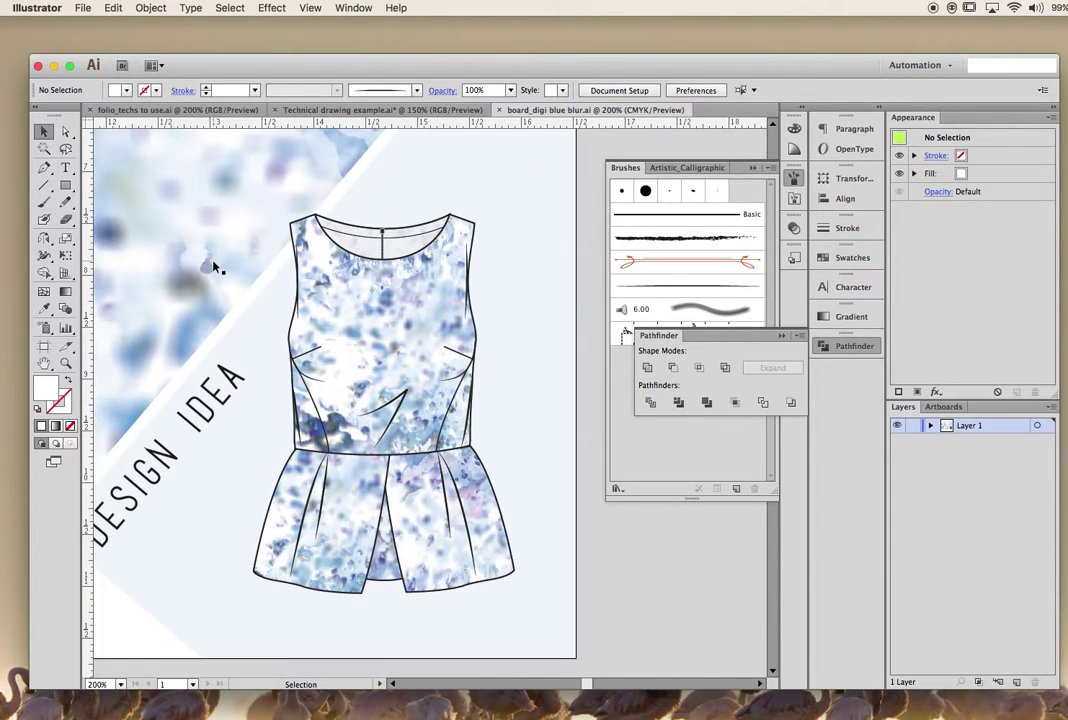